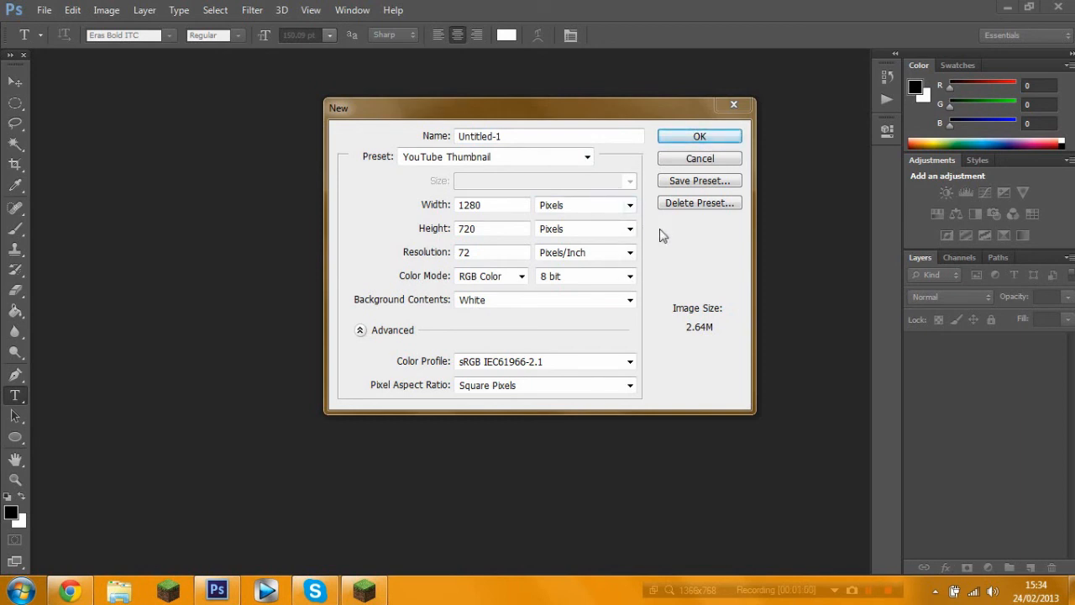
Create a 1280 × 720 pixel document with white background from the YouTube Thumbnail preset and convert its Background into a normal layer
key("Tab")
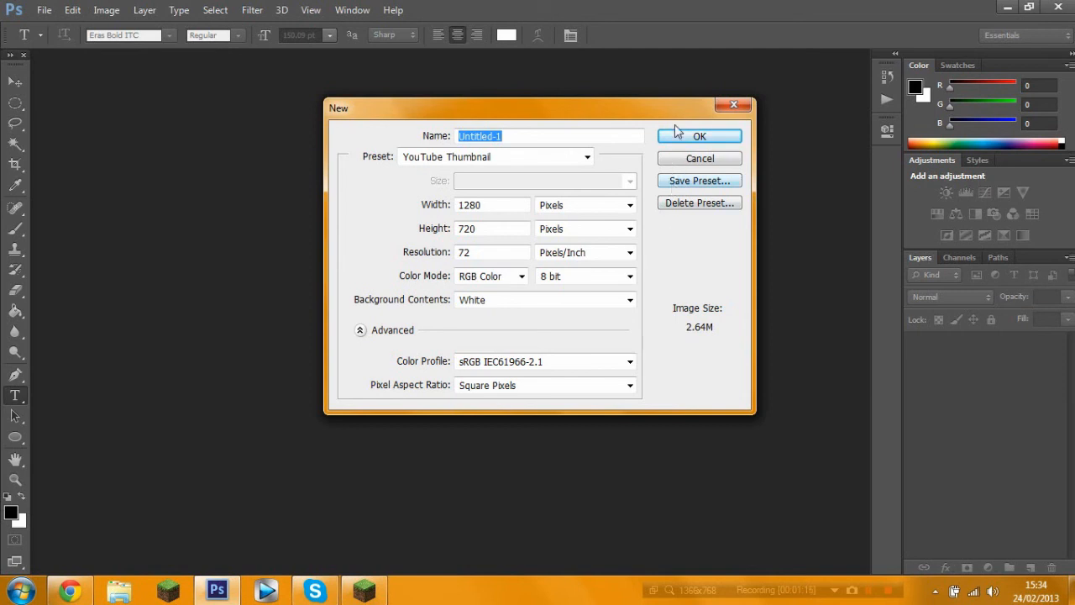
left_click_drag(452, 209, 428, 207)
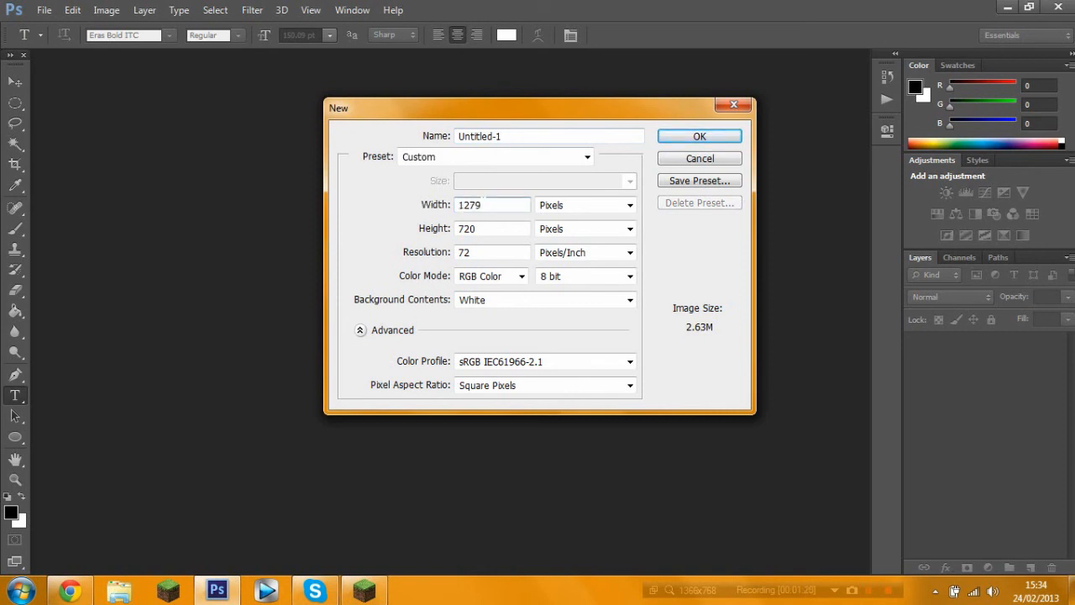
left_click(510, 158)
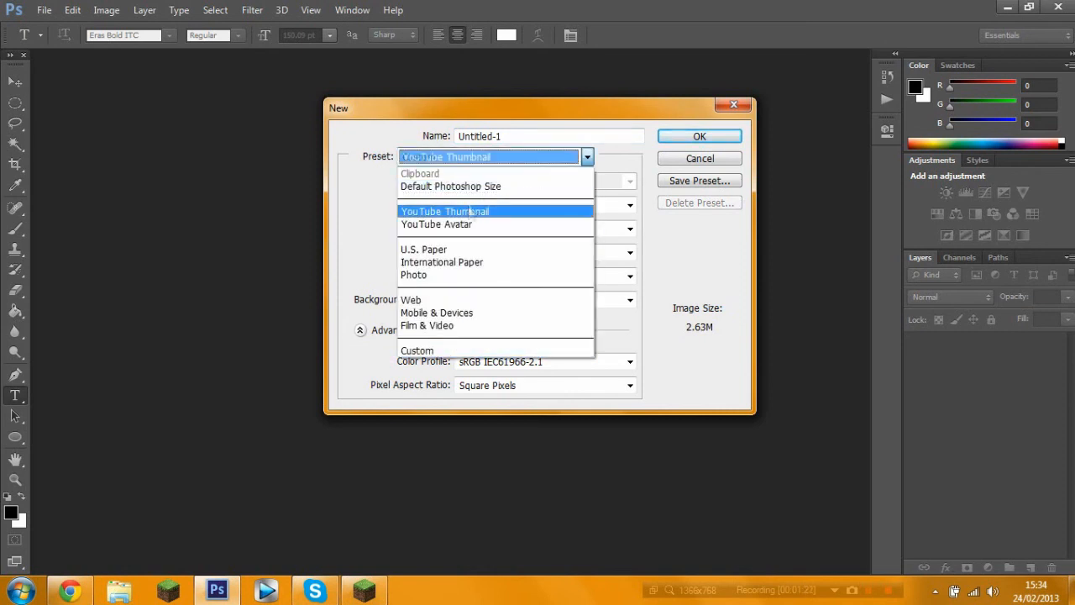
left_click(469, 209)
left_click(483, 205)
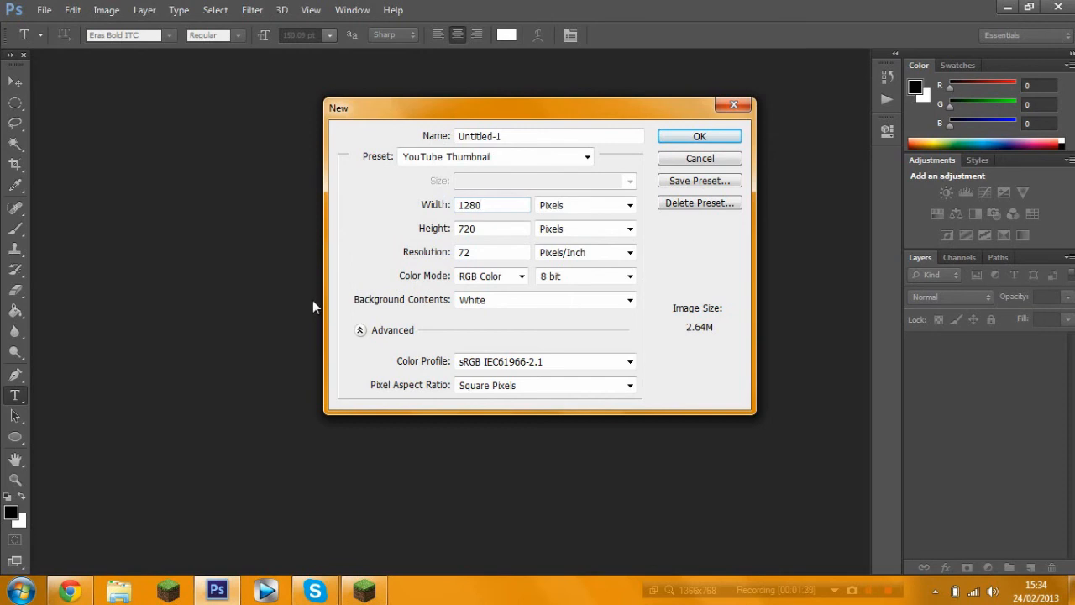
left_click(476, 229)
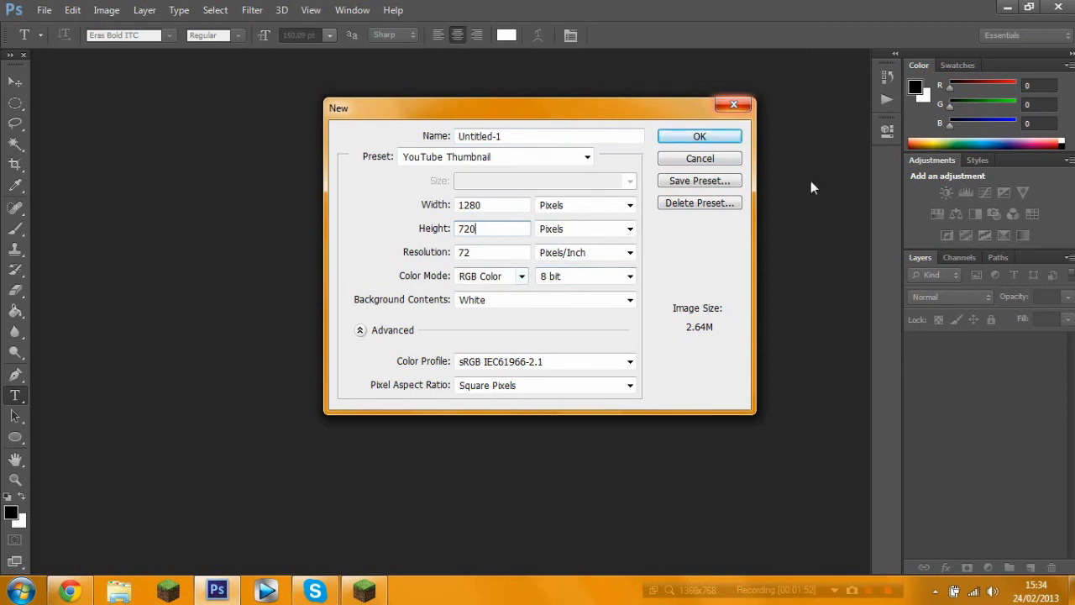
left_click(511, 299)
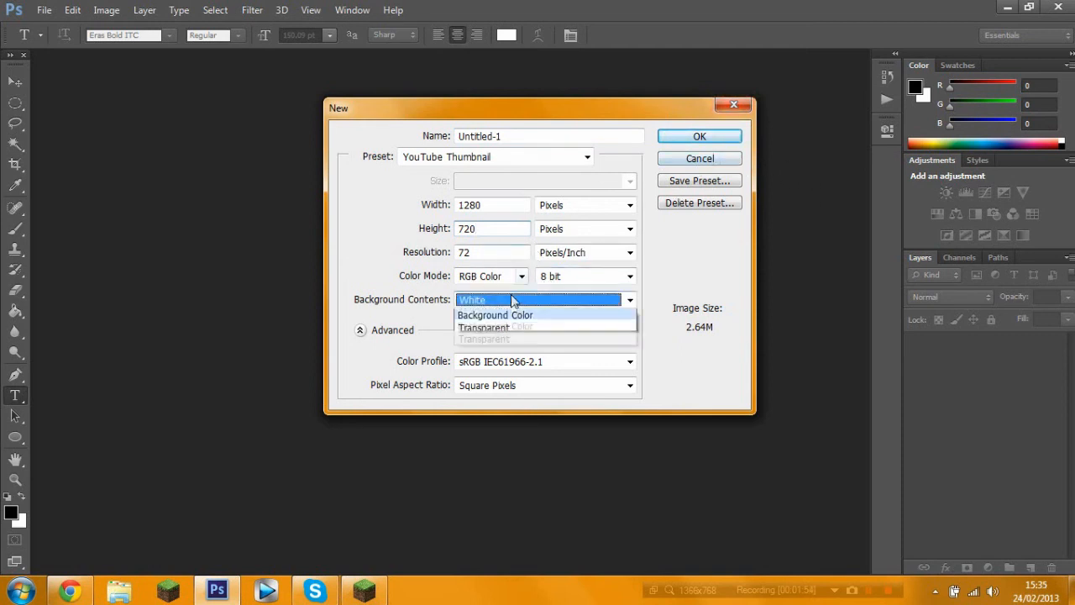
left_click(702, 326)
left_click(709, 139)
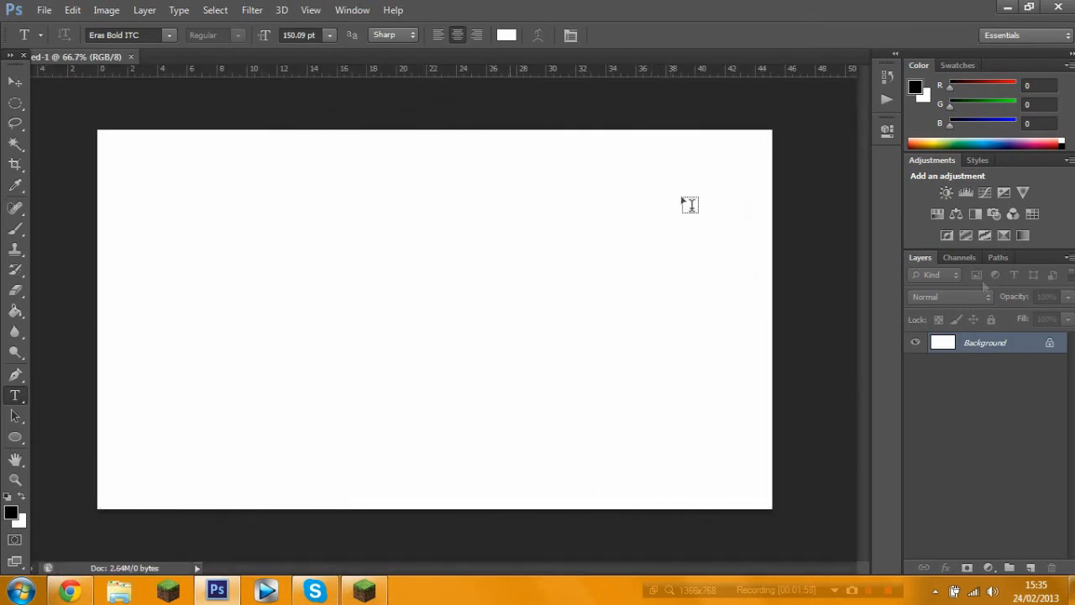
double_click(1049, 345)
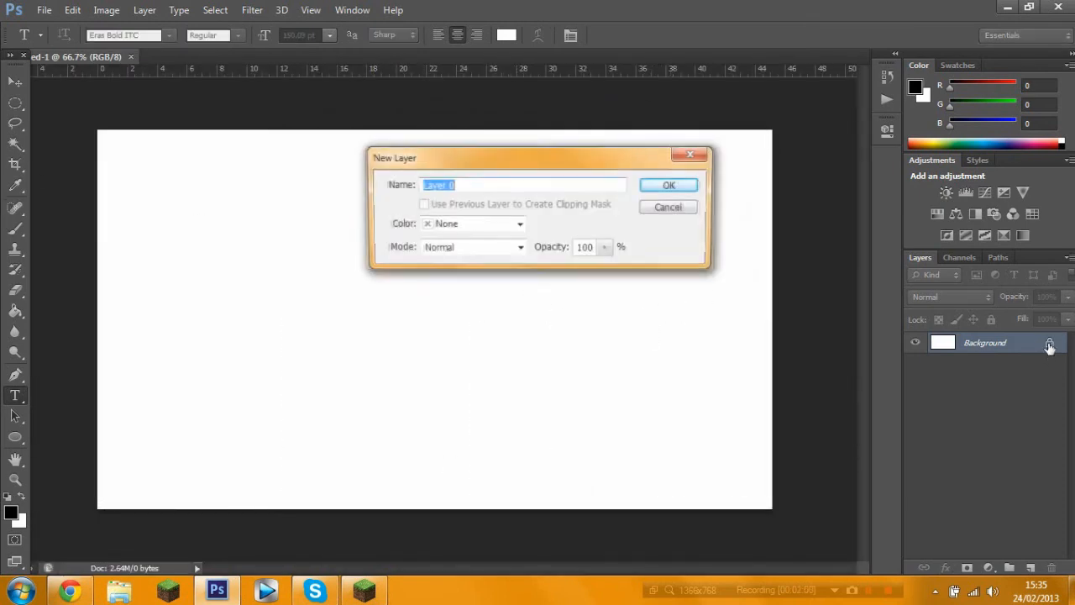
left_click(652, 192)
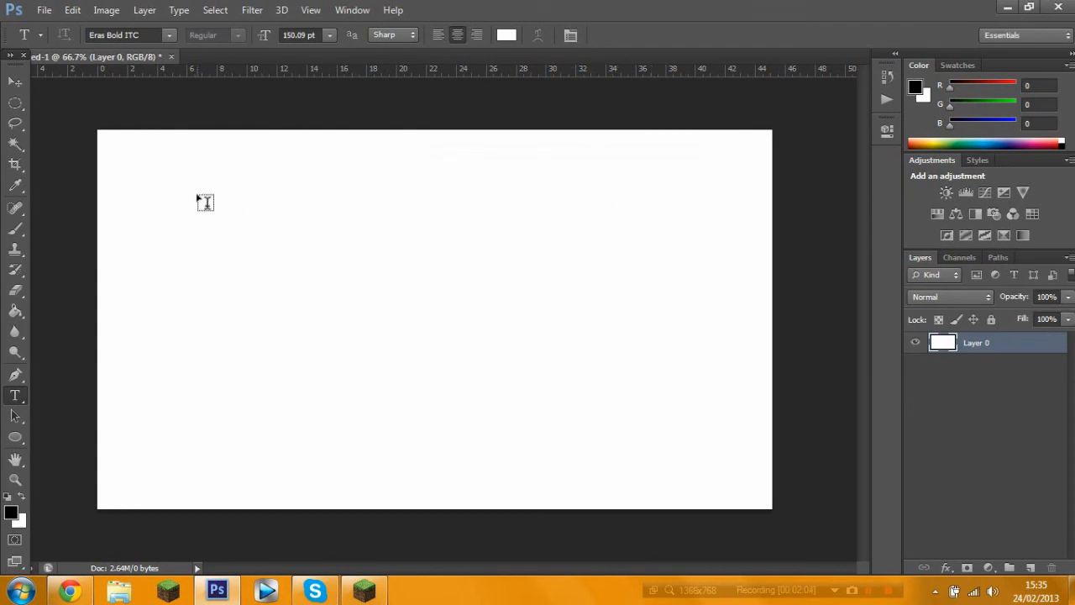
left_click(15, 310)
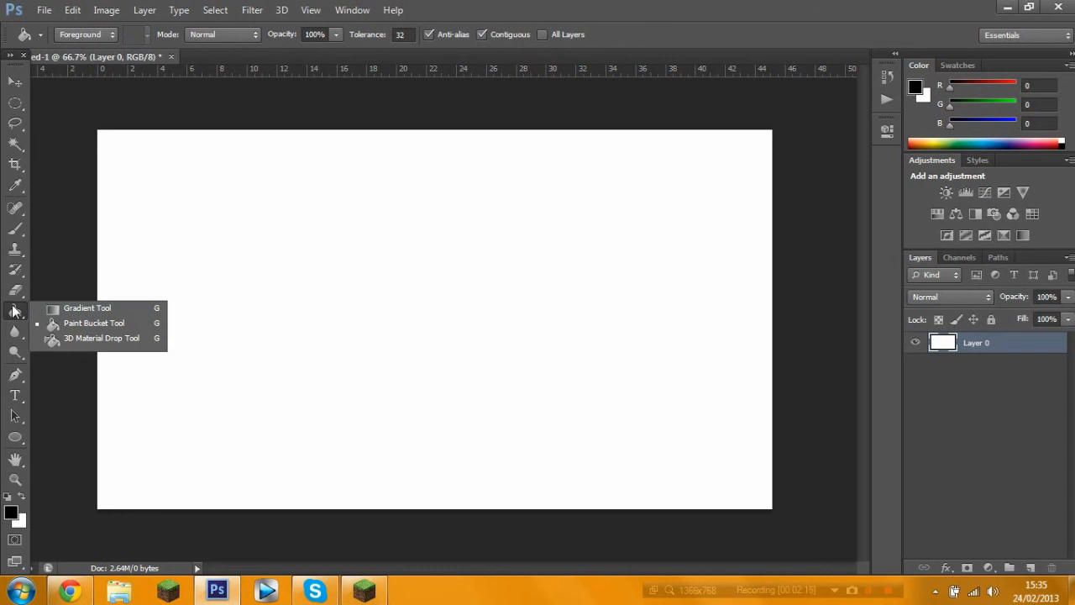
left_click(110, 249)
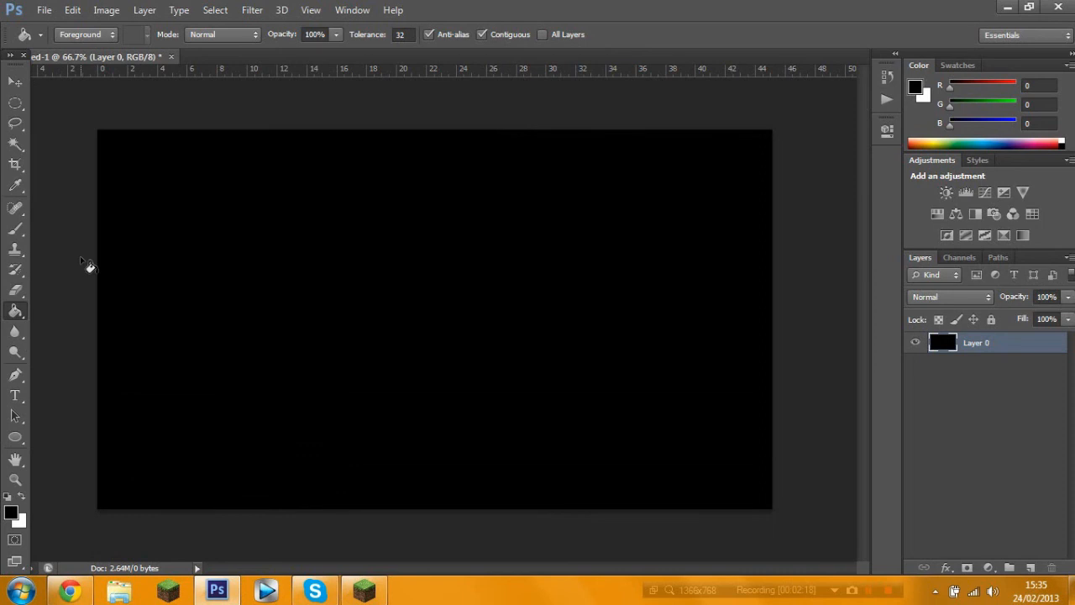
key("ctrl+z")
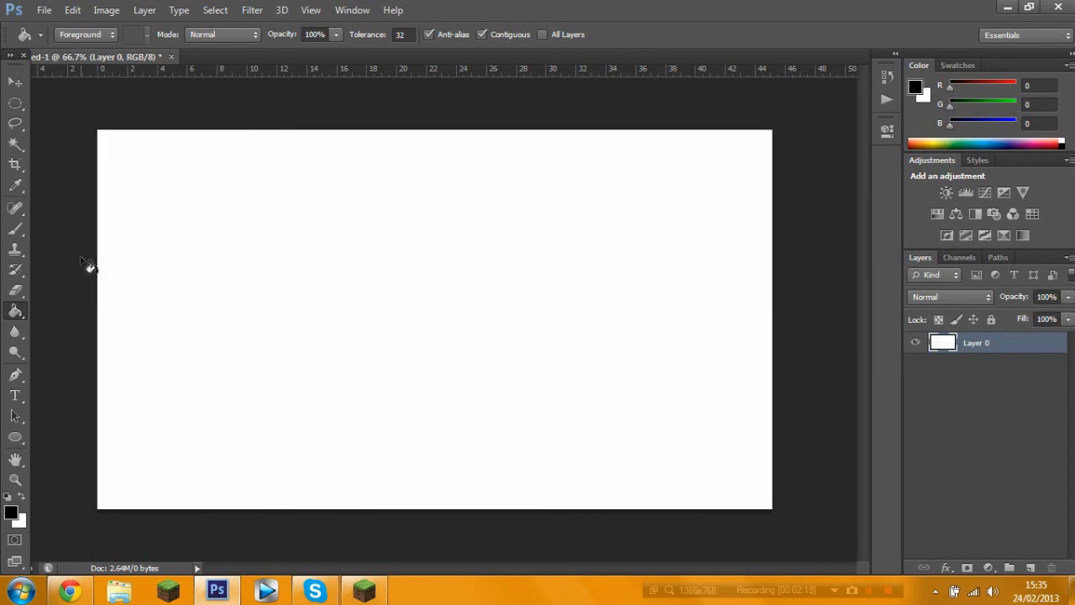
Activate the Gradient tool, choose the Color to Transparent gradient preset and open it in the Gradient Editor
left_click(15, 312)
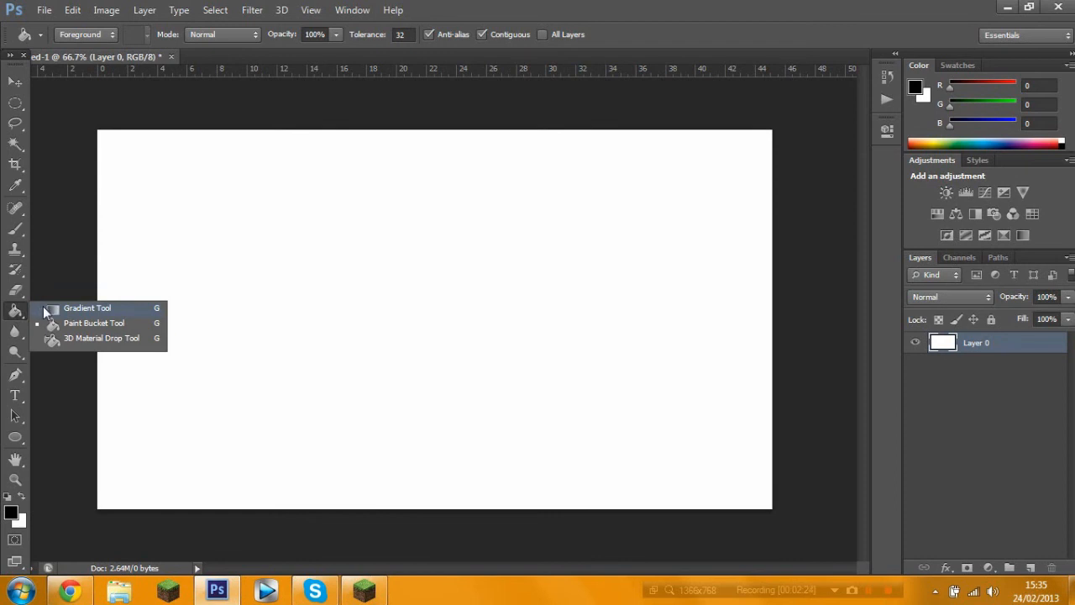
left_click(43, 309)
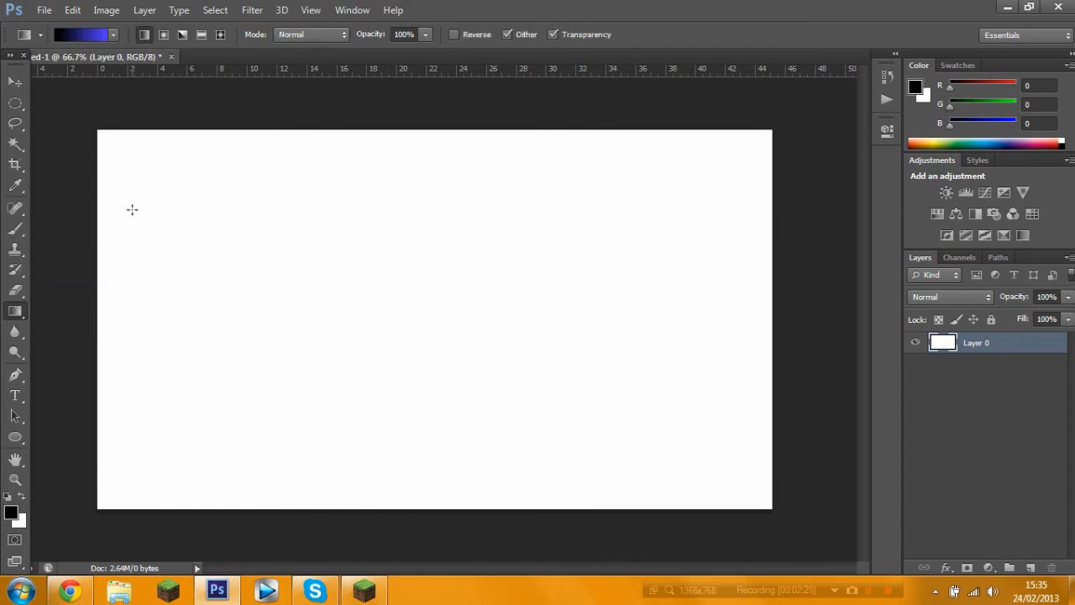
left_click(112, 35)
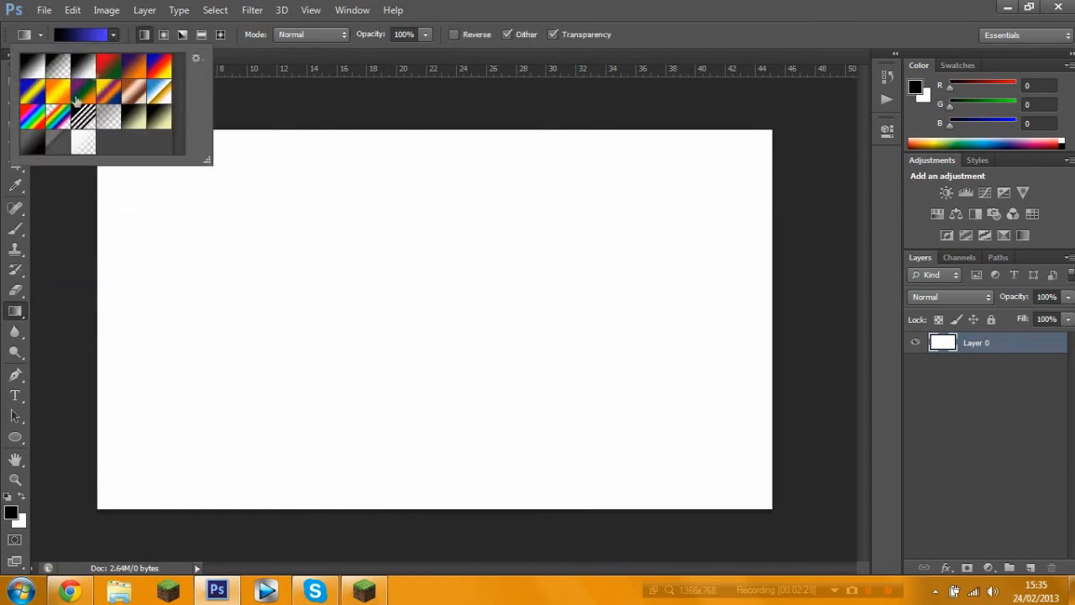
left_click(84, 143)
left_click(84, 143)
left_click(80, 34)
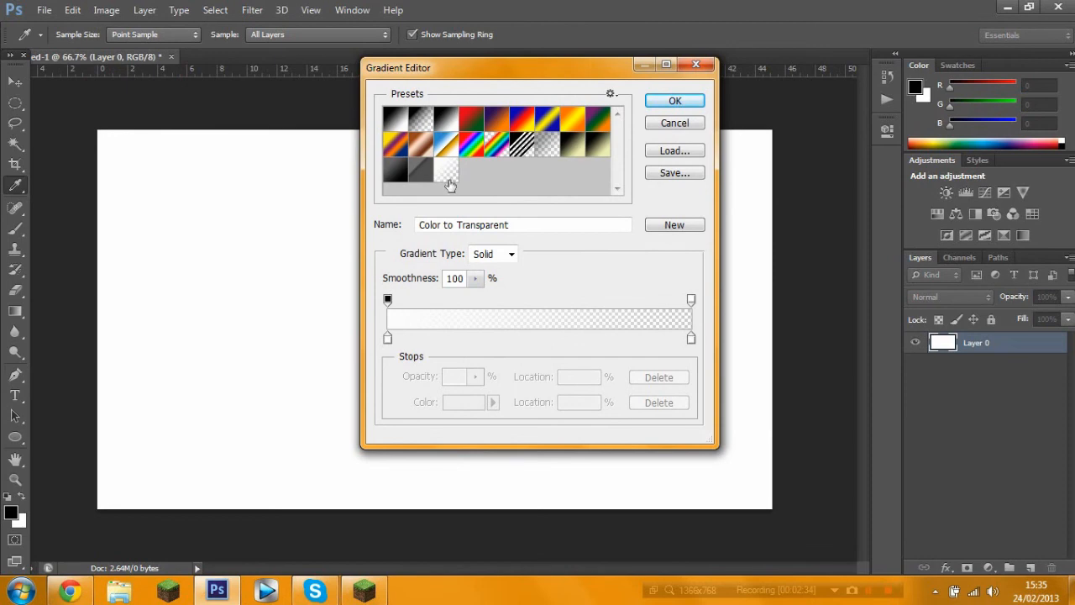
Recolor the gradient's starting color stop bright orange (hue 41°) at 10% location, and move the starting opacity stop to about the middle
left_click(386, 336)
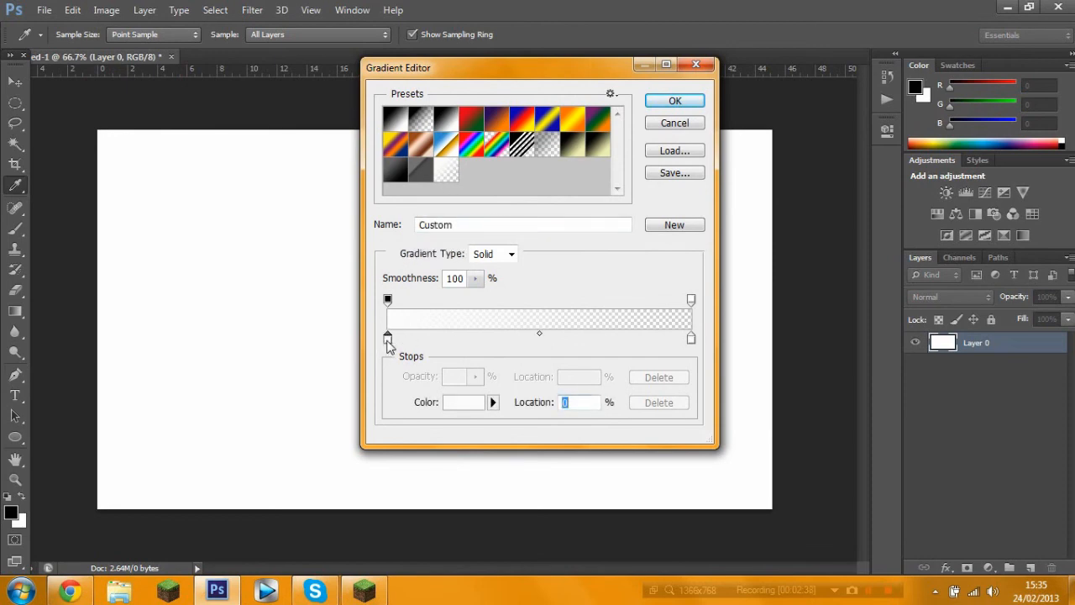
left_click(464, 401)
left_click(553, 313)
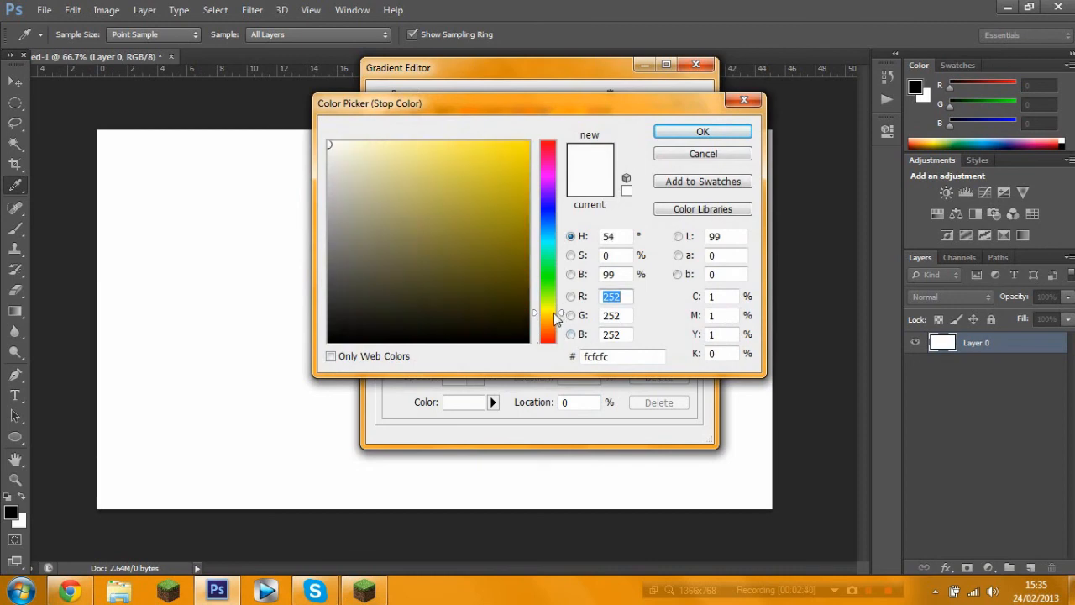
left_click_drag(555, 329, 555, 320)
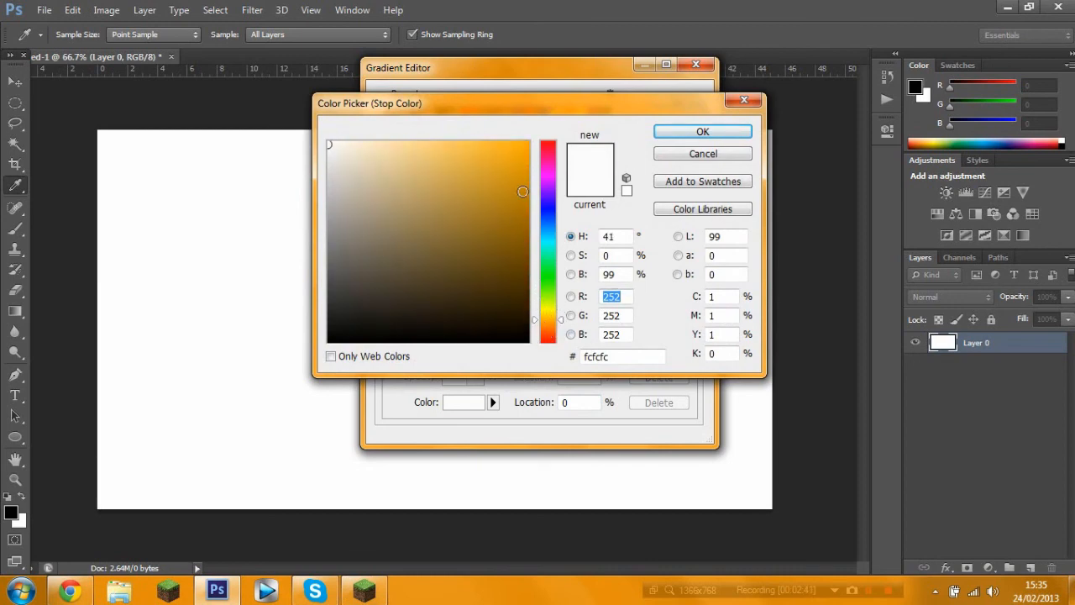
left_click_drag(522, 191, 530, 141)
left_click(702, 132)
left_click_drag(391, 336, 542, 338)
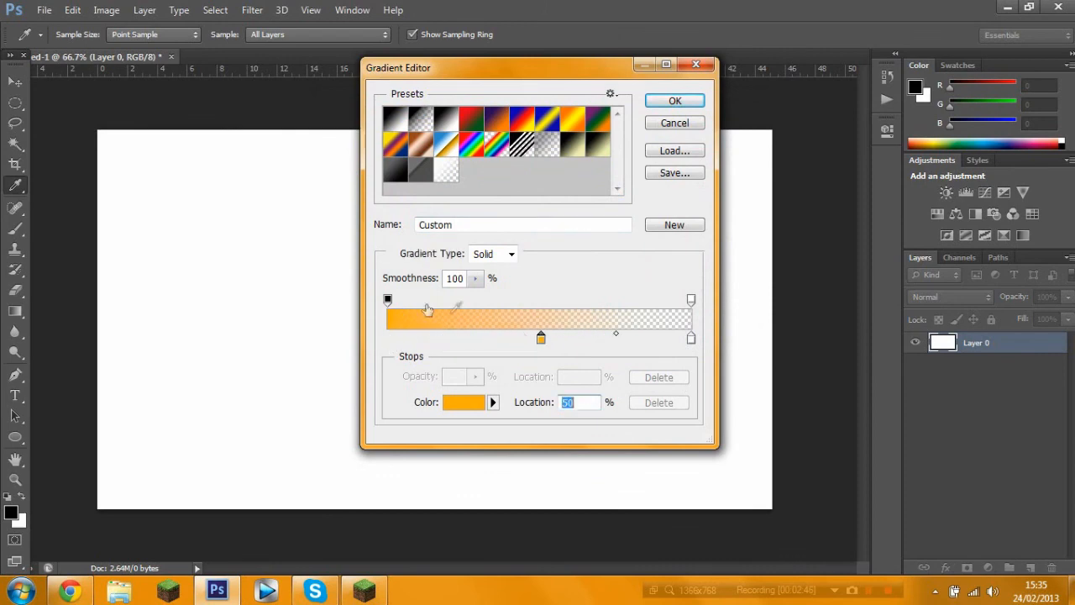
left_click_drag(387, 300, 420, 339)
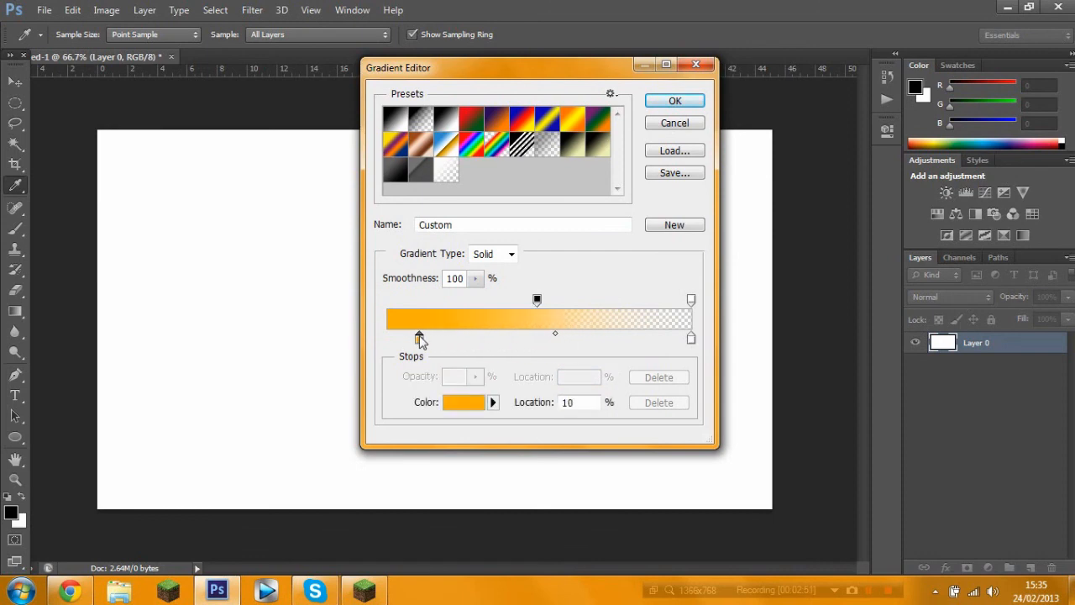
Recolor the gradient's end color stop purple (#5d09bb) at 97% location
left_click(691, 340)
double_click(691, 340)
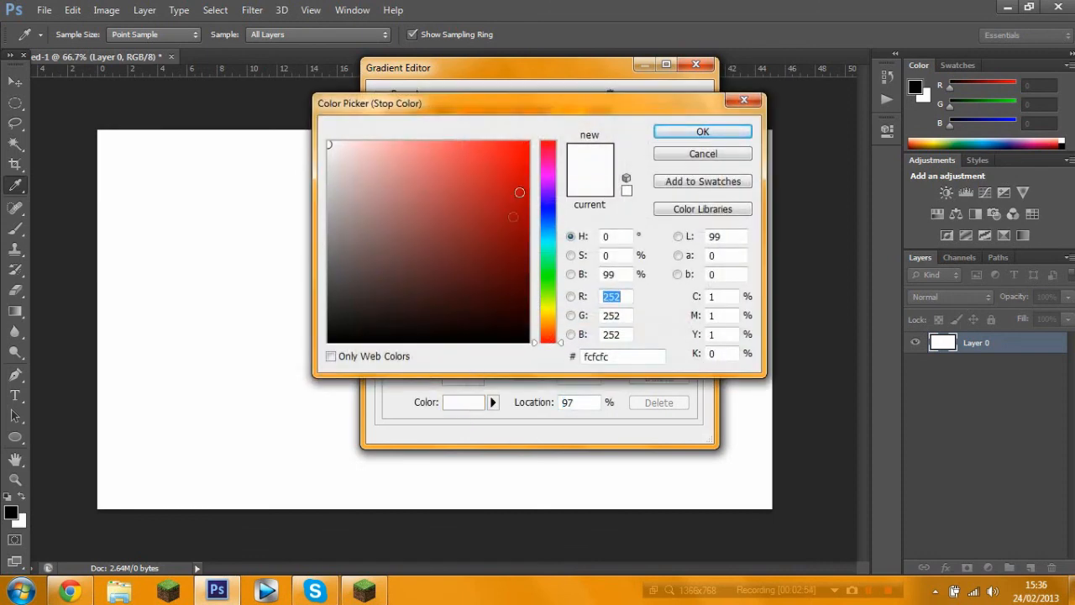
left_click(527, 149)
left_click(548, 205)
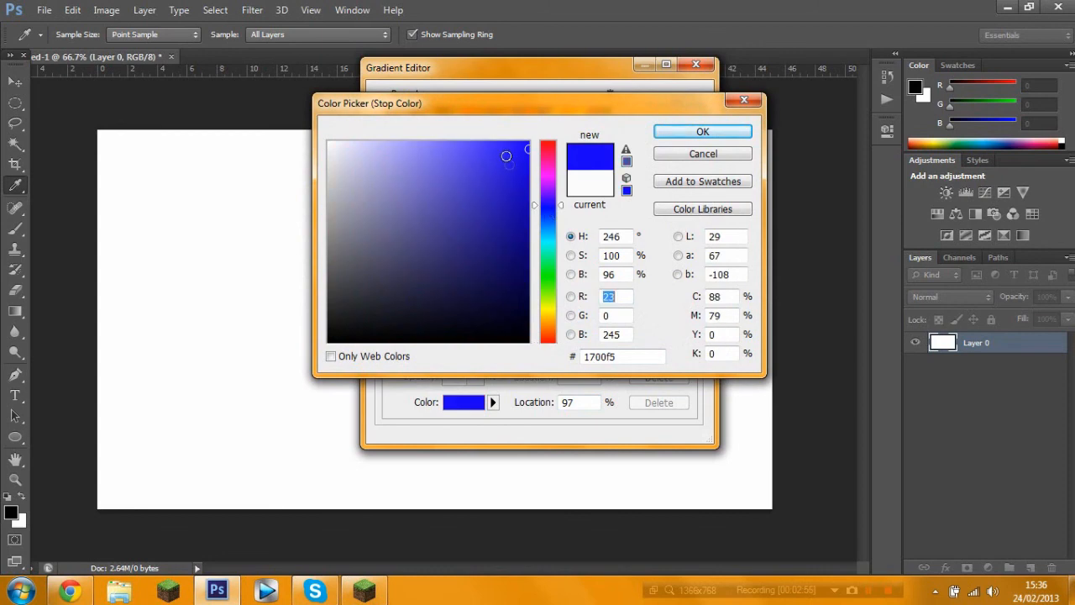
left_click(548, 182)
left_click(548, 192)
left_click(520, 194)
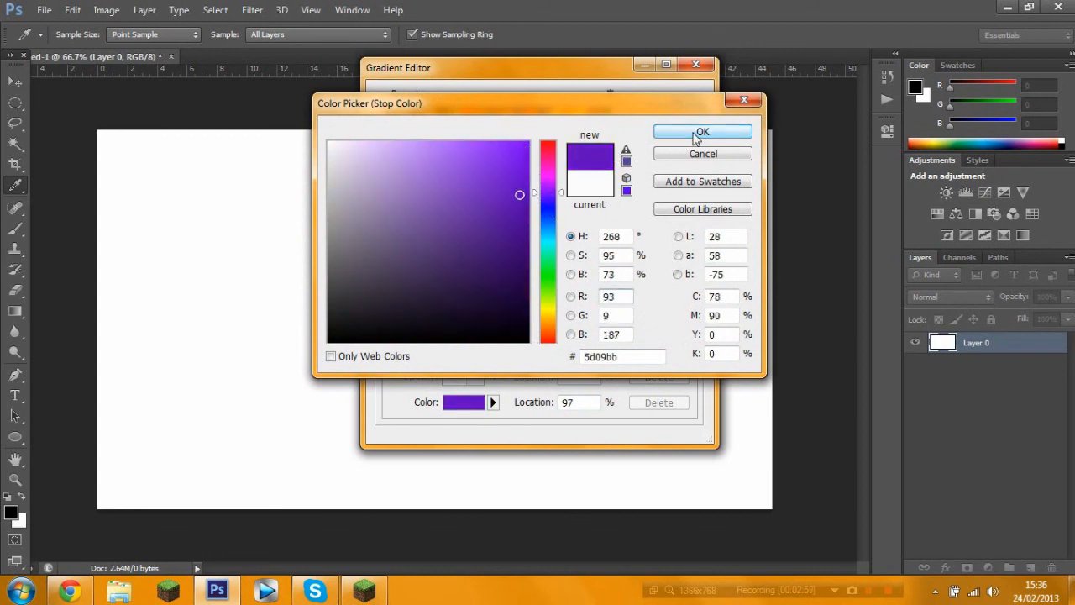
left_click(700, 133)
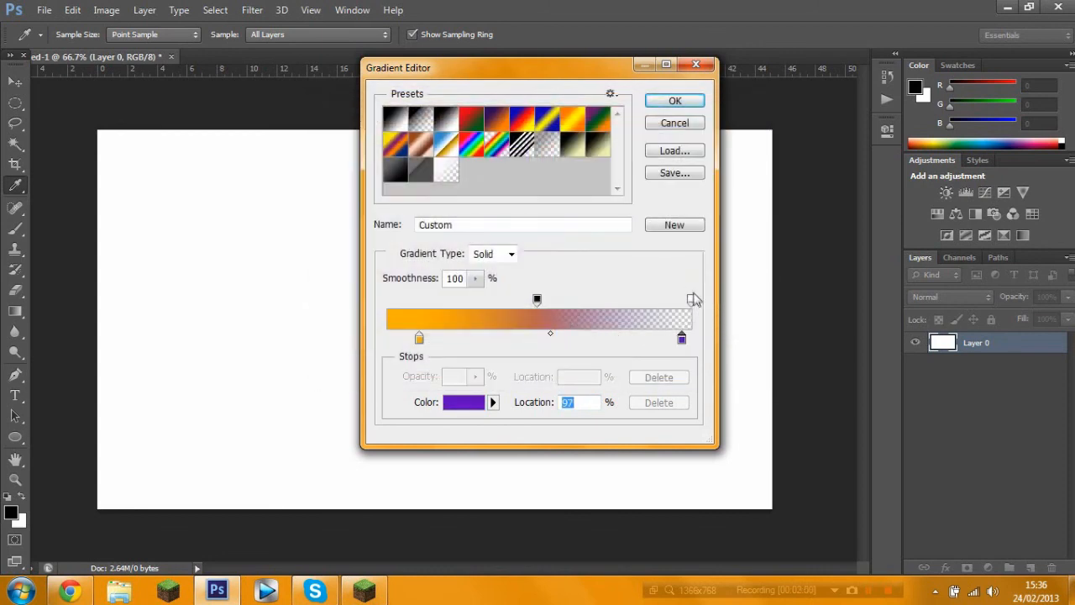
Move the transparent end opacity stop to 86% and shift the purple color stop inward to about 78%
left_click(691, 300)
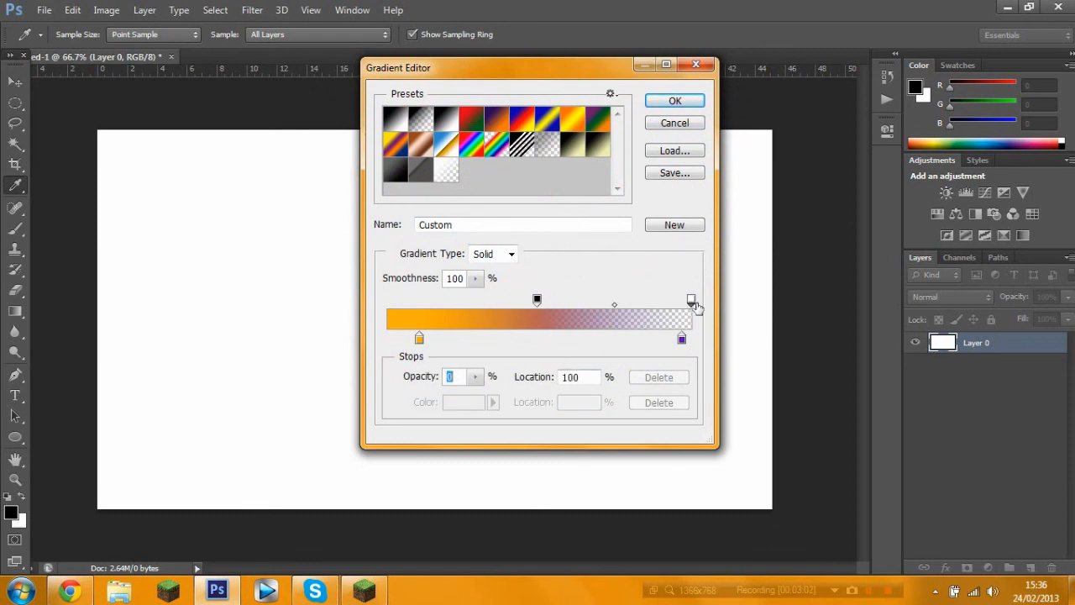
left_click_drag(692, 301, 650, 301)
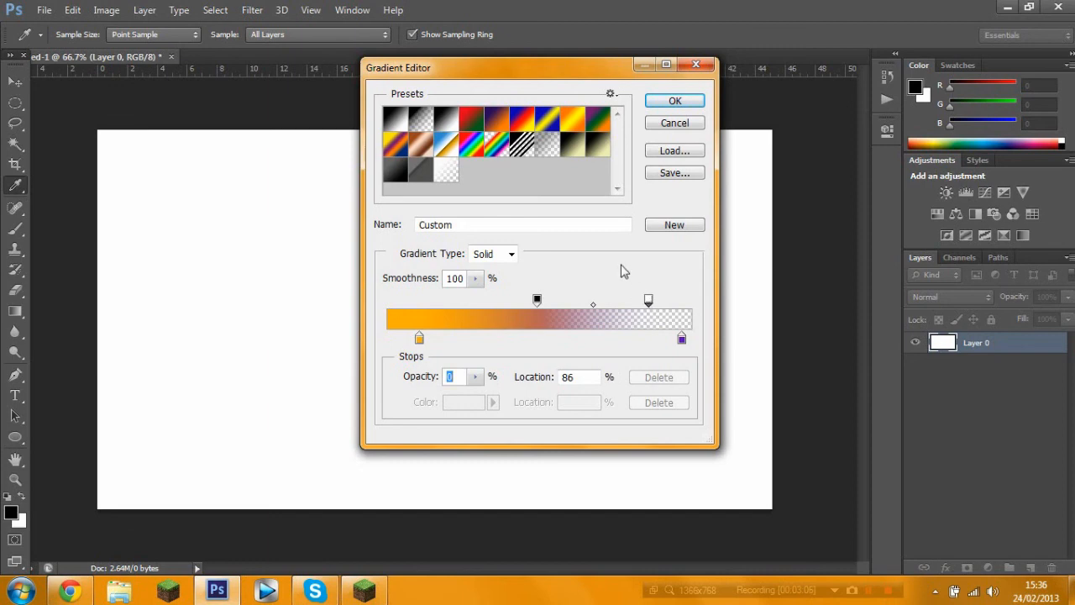
left_click_drag(682, 339, 626, 338)
Add a second purple color stop at 56%, move the orange stop to 30%, and apply the gradient settings
mouse_move(526, 334)
left_mouse_down()
mouse_move(593, 339)
mouse_move(545, 340)
left_mouse_up()
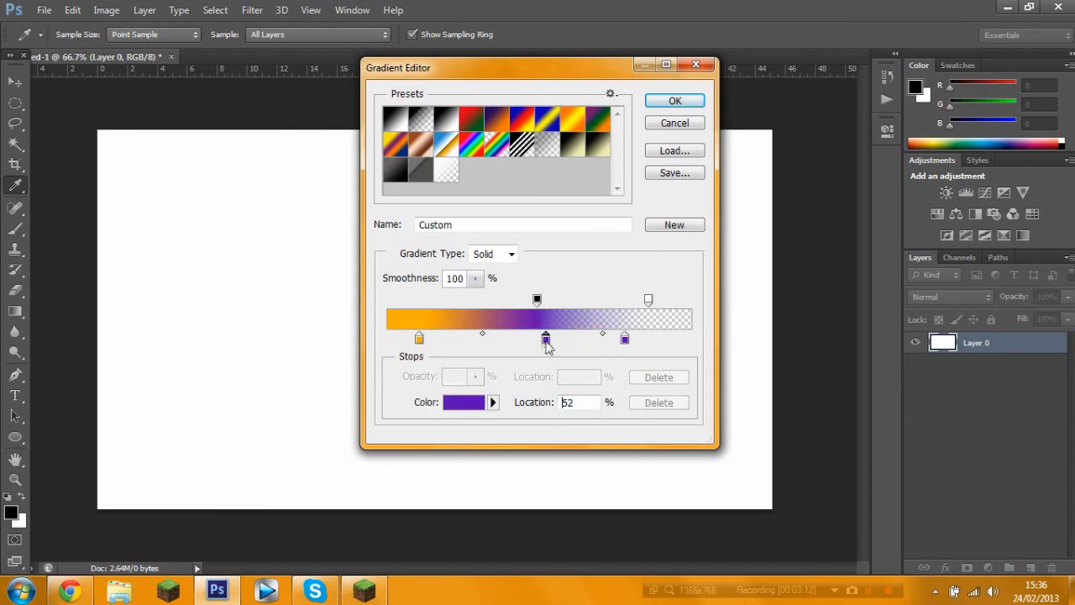
left_click_drag(420, 342, 481, 348)
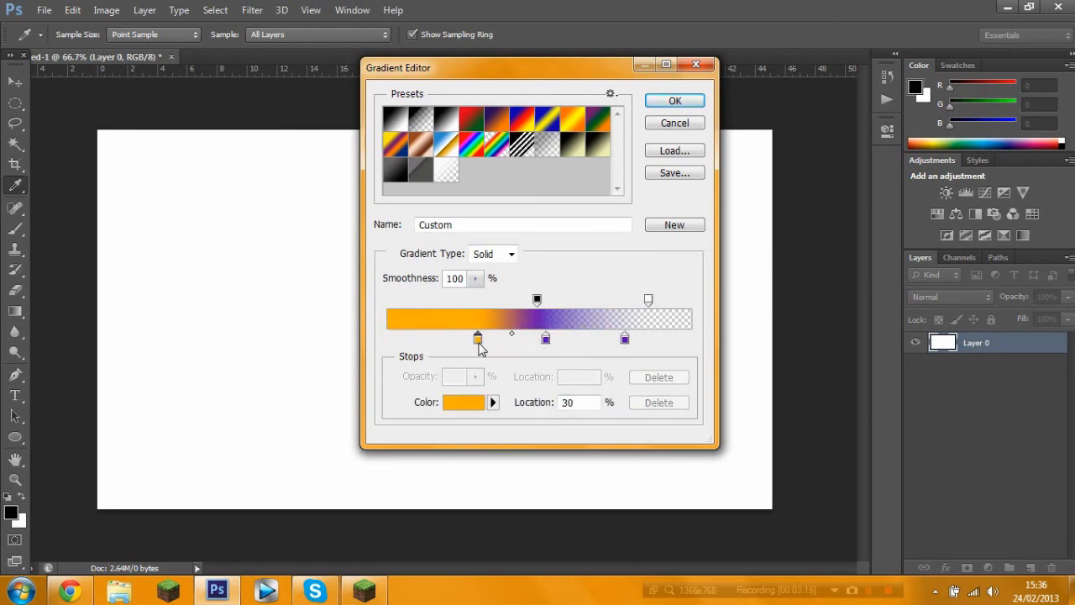
mouse_move(546, 340)
left_mouse_down()
mouse_move(588, 341)
mouse_move(561, 340)
left_mouse_up()
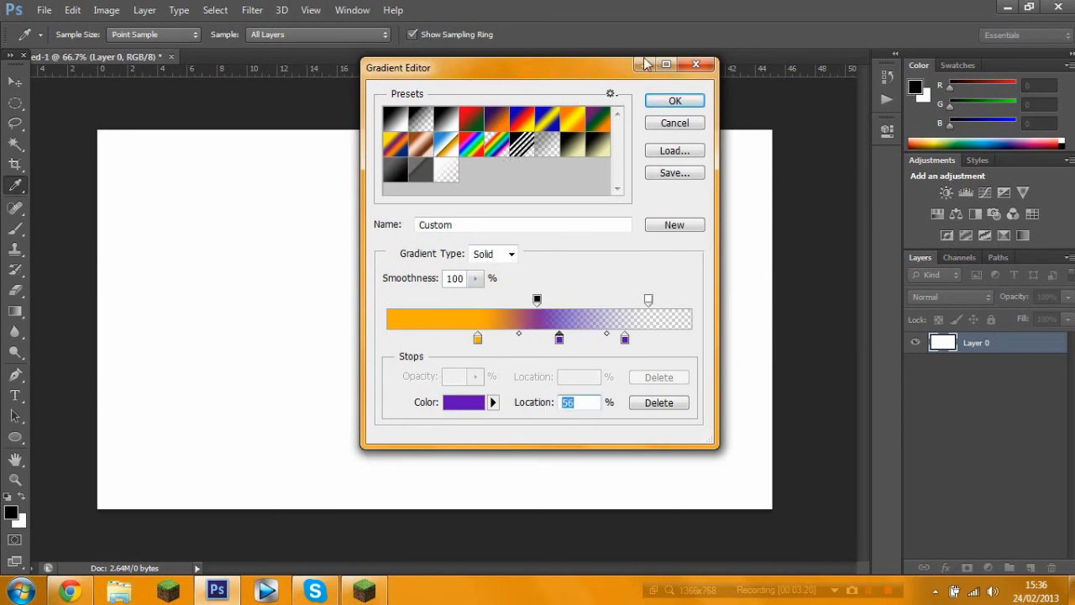
left_click(674, 101)
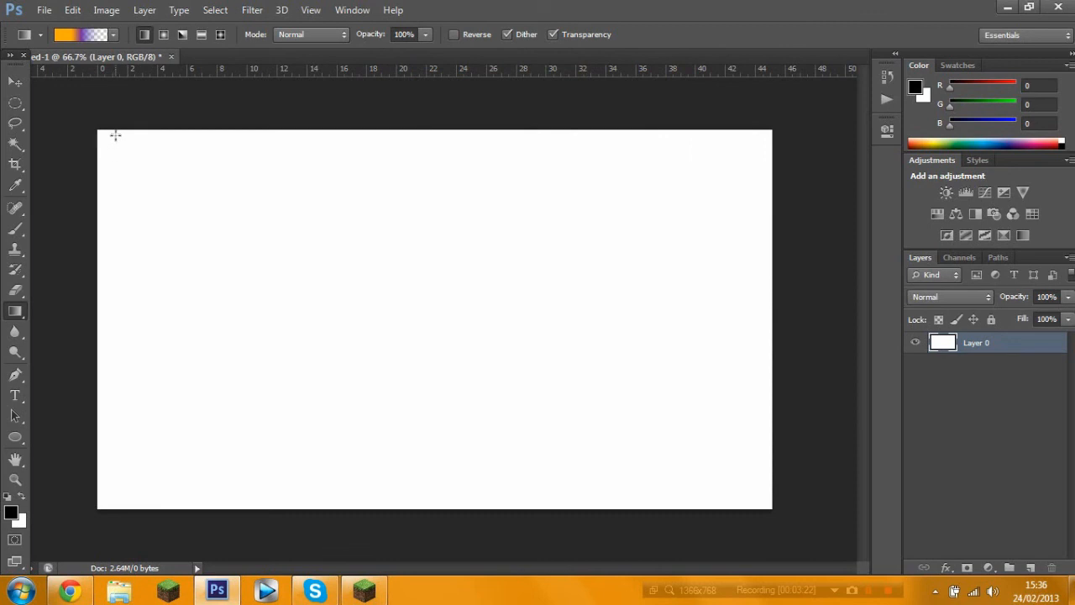
Draw overlapping linear gradients across the canvas in alternating directions, leaving a slanted purple band between orange sides
left_click_drag(95, 143, 852, 497)
mouse_move(655, 402)
left_mouse_down()
mouse_move(335, 292)
mouse_move(560, 365)
left_mouse_up()
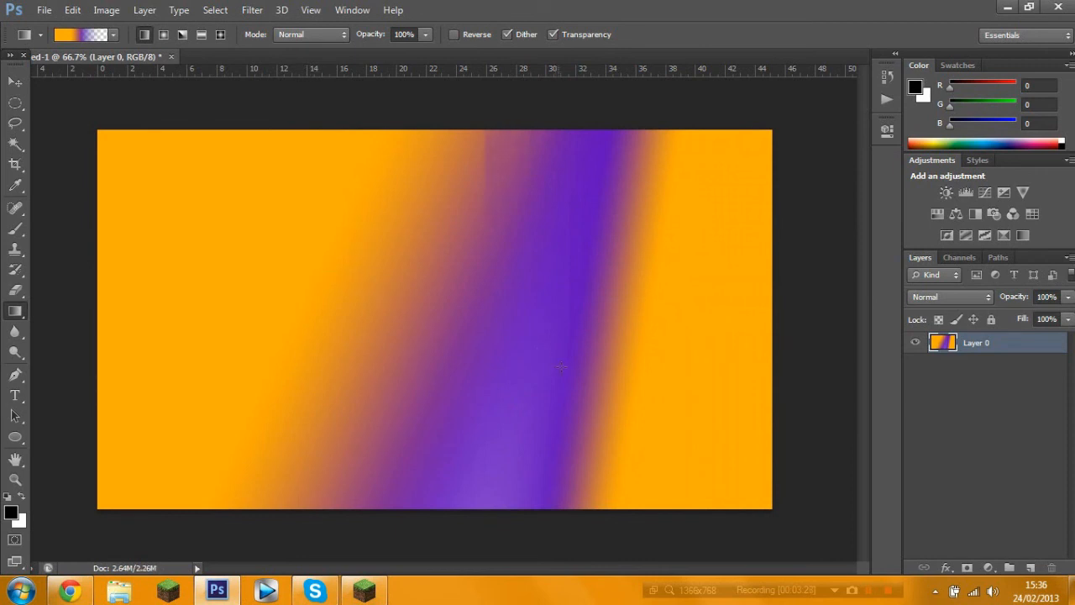
left_click_drag(631, 265, 2, 395)
left_click_drag(254, 226, 877, 472)
left_click_drag(572, 302, 289, 336)
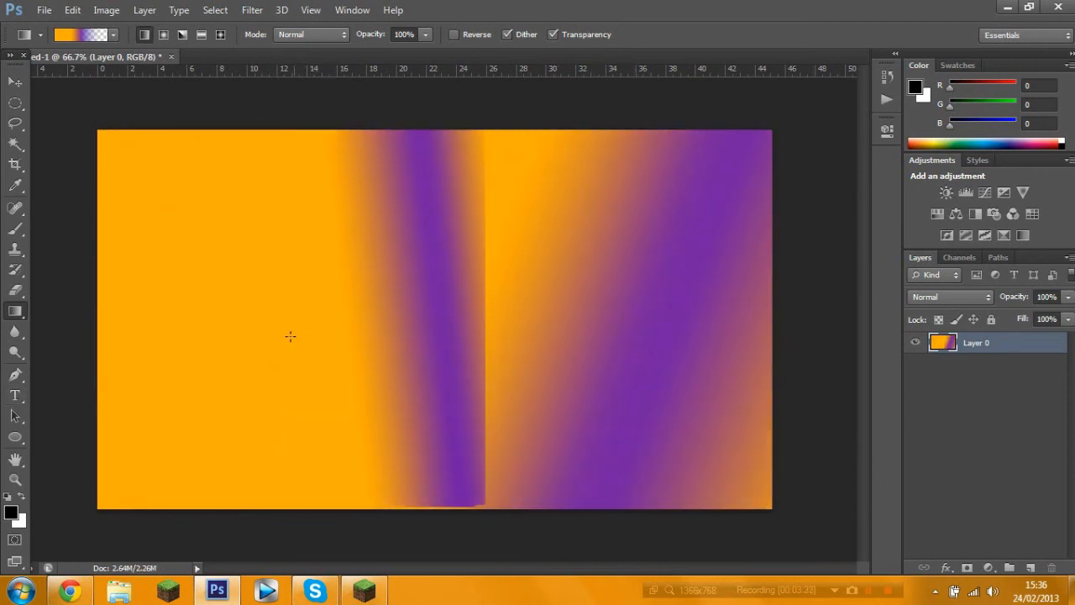
left_click_drag(367, 287, 374, 289)
left_click_drag(694, 258, 38, 410)
left_click_drag(107, 286, 766, 451)
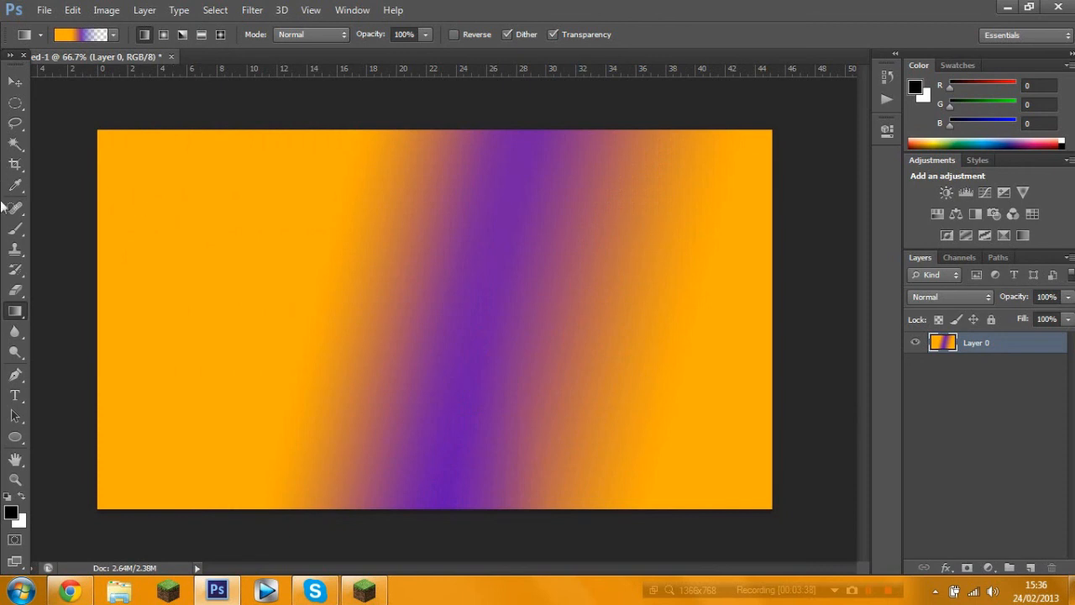
Draw three overlapping radial gradients outward from the canvas's upper-left area, forming an orange circle surrounded by purple
left_click(16, 395)
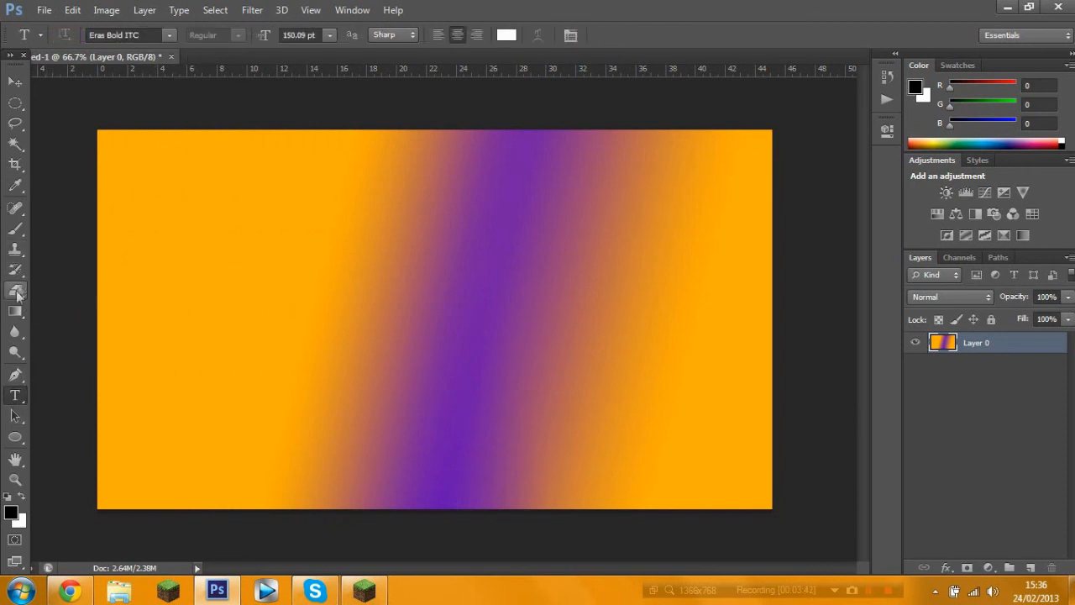
left_click(17, 312)
left_click(158, 35)
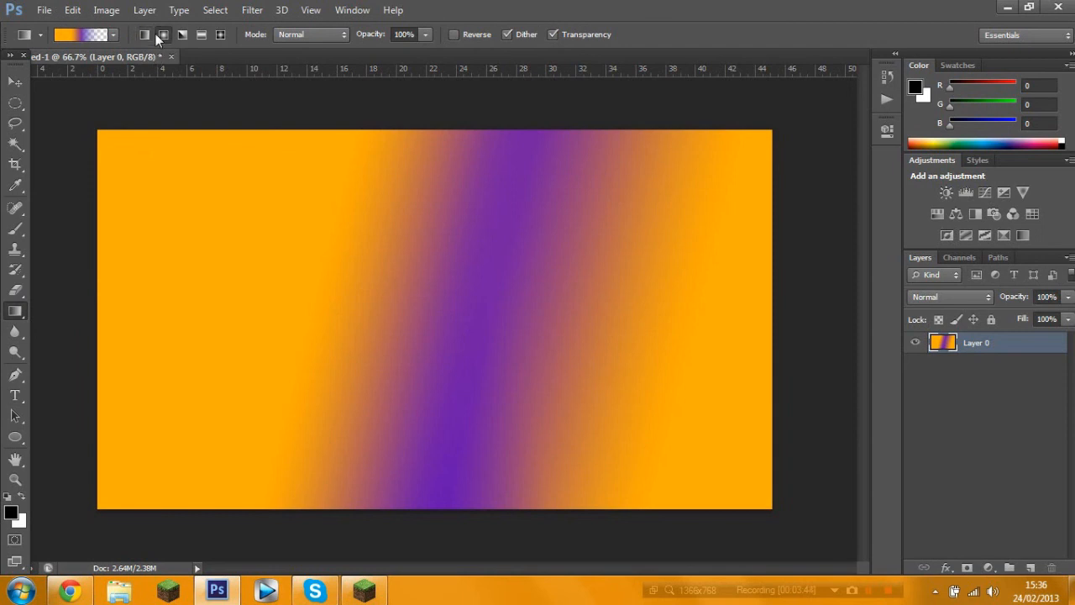
left_click_drag(99, 158, 745, 466)
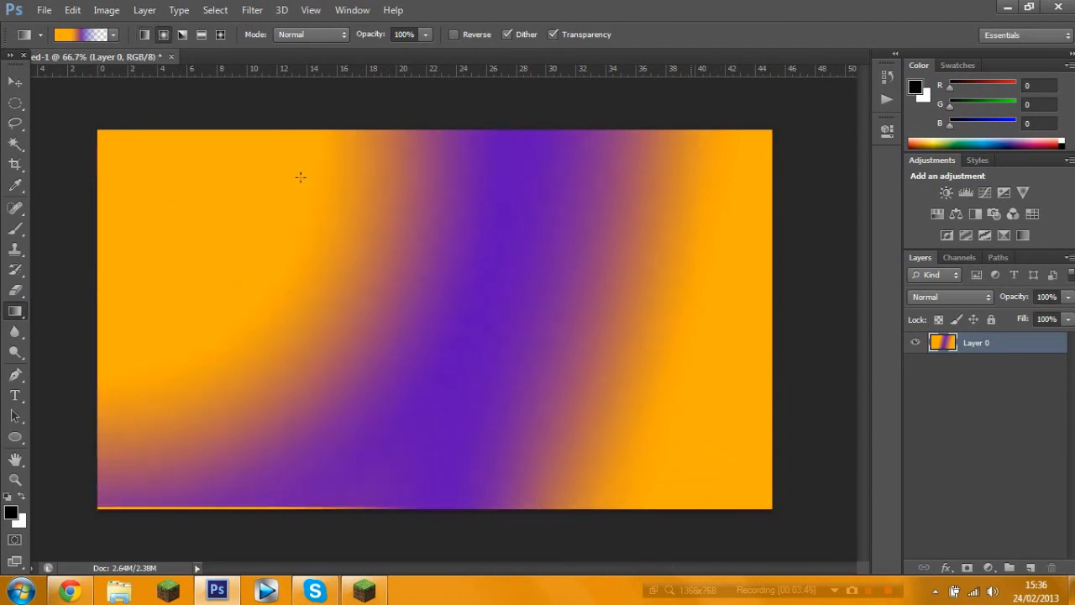
left_click_drag(305, 199, 550, 382)
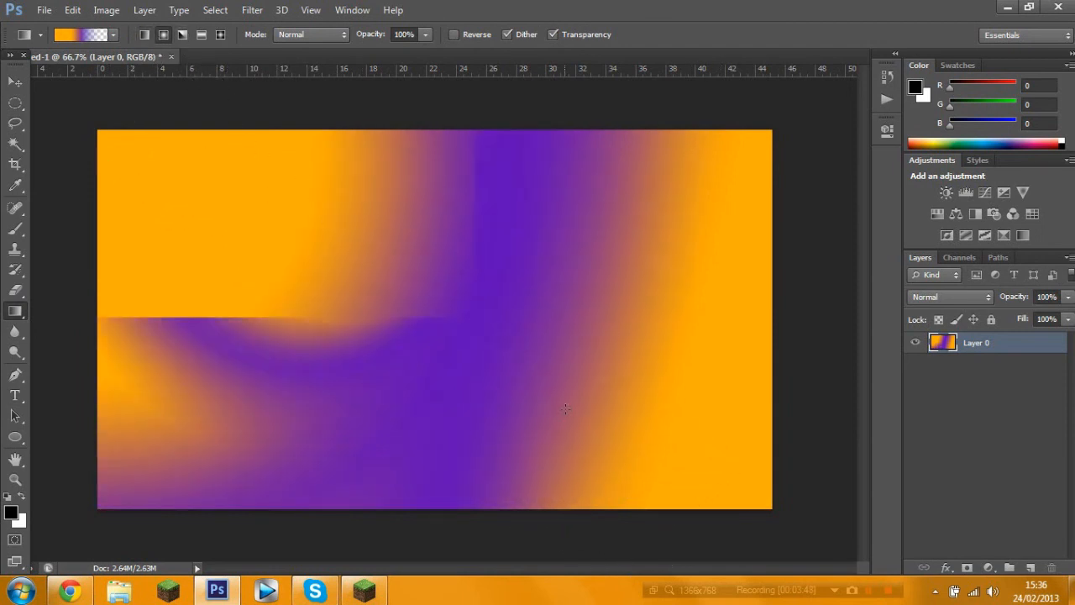
left_click_drag(275, 196, 539, 347)
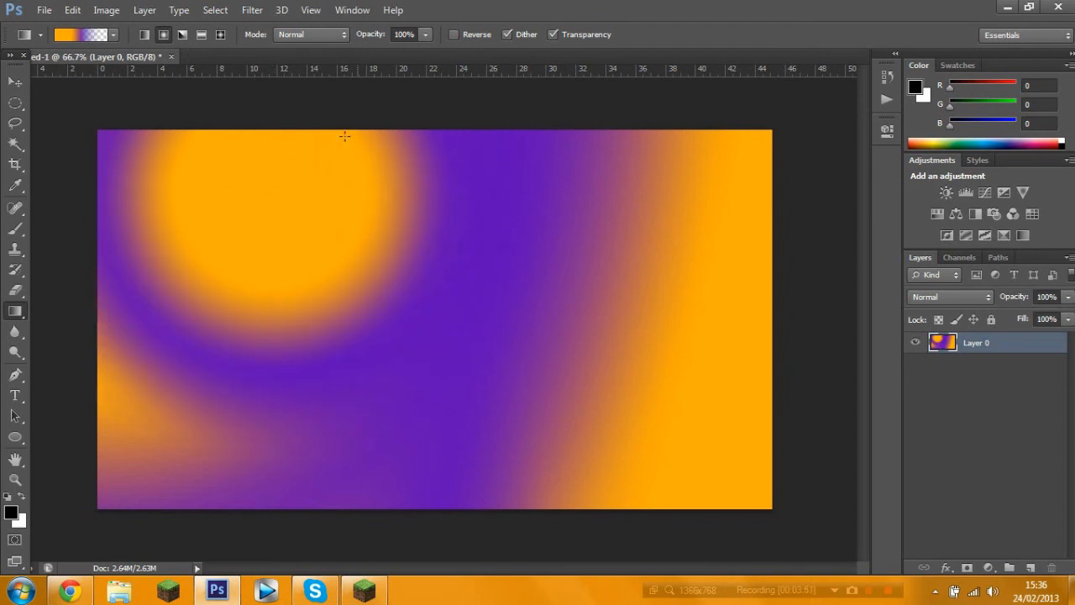
Draw two reflected gradients diagonally from near the canvas centre toward its lower-right corner
left_click(202, 34)
left_click_drag(372, 270, 695, 514)
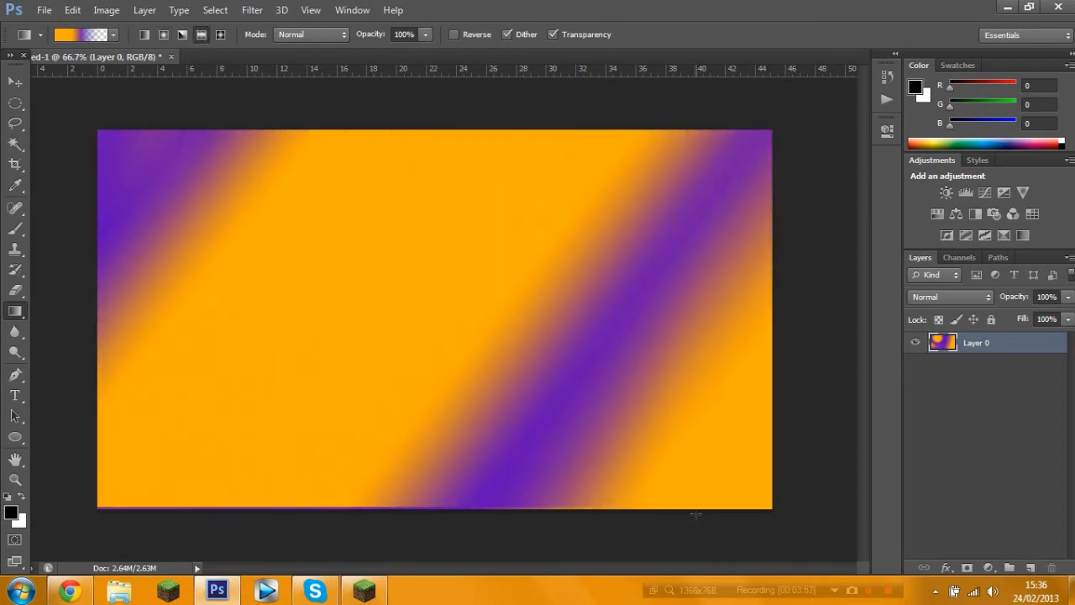
left_click_drag(372, 258, 542, 347)
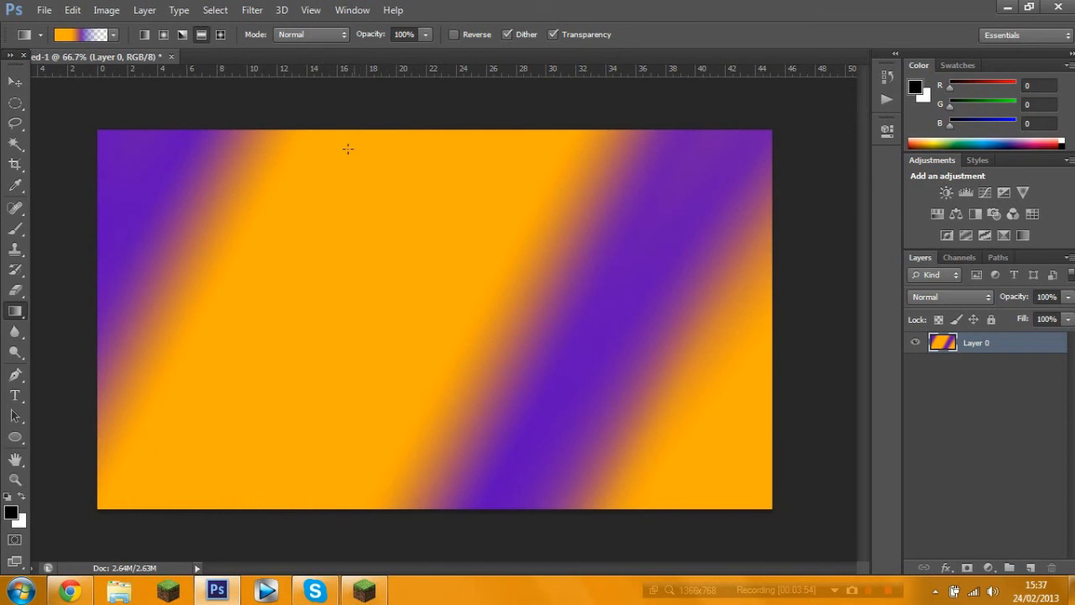
Draw a series of diamond gradients of different sizes from the canvas's upper-left area toward the lower-right corner
left_click_drag(231, 216, 641, 428)
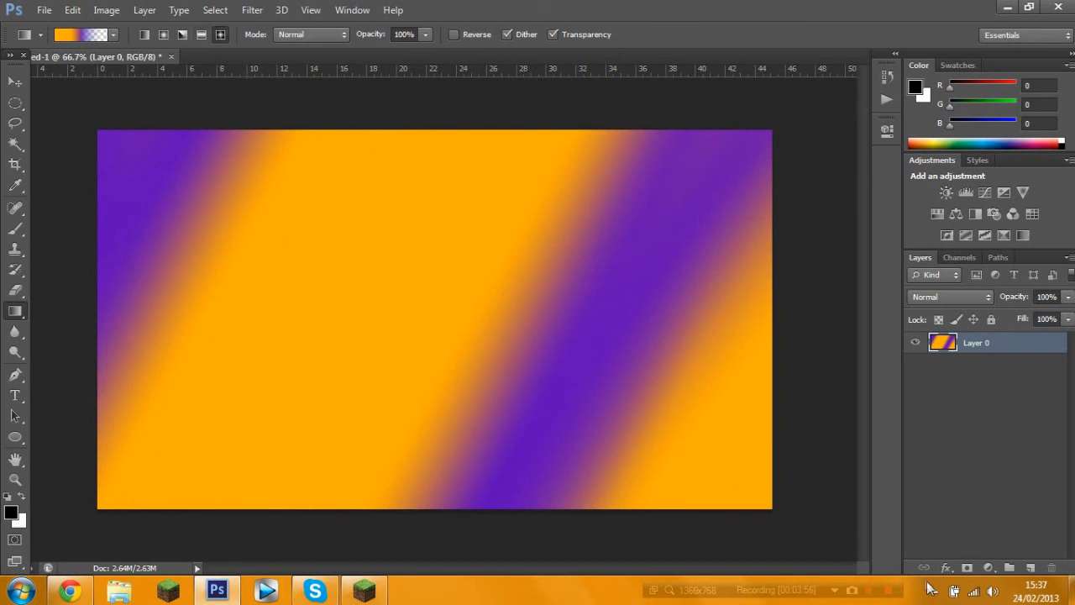
left_click_drag(369, 261, 506, 341)
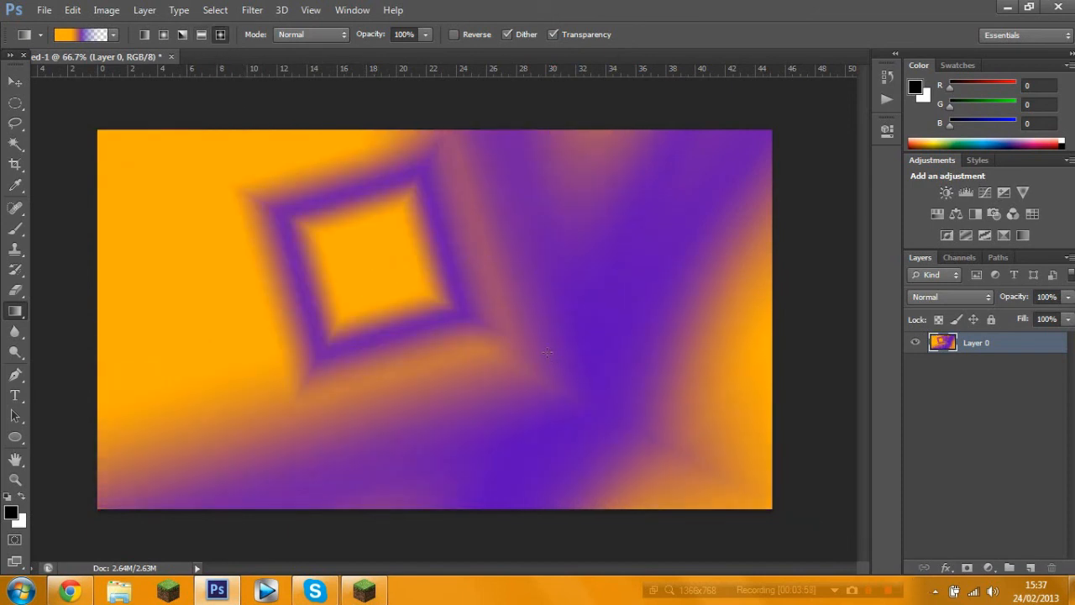
left_click_drag(616, 370, 644, 380)
left_click_drag(537, 304, 732, 429)
left_click_drag(712, 425, 805, 475)
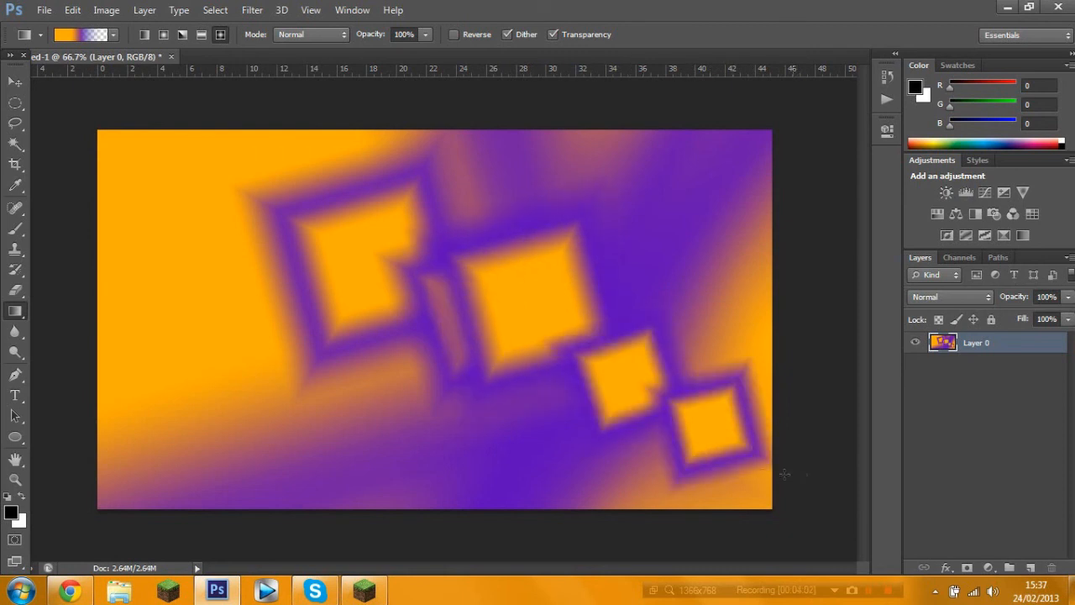
left_click_drag(80, 161, 267, 277)
left_click_drag(433, 240, 620, 328)
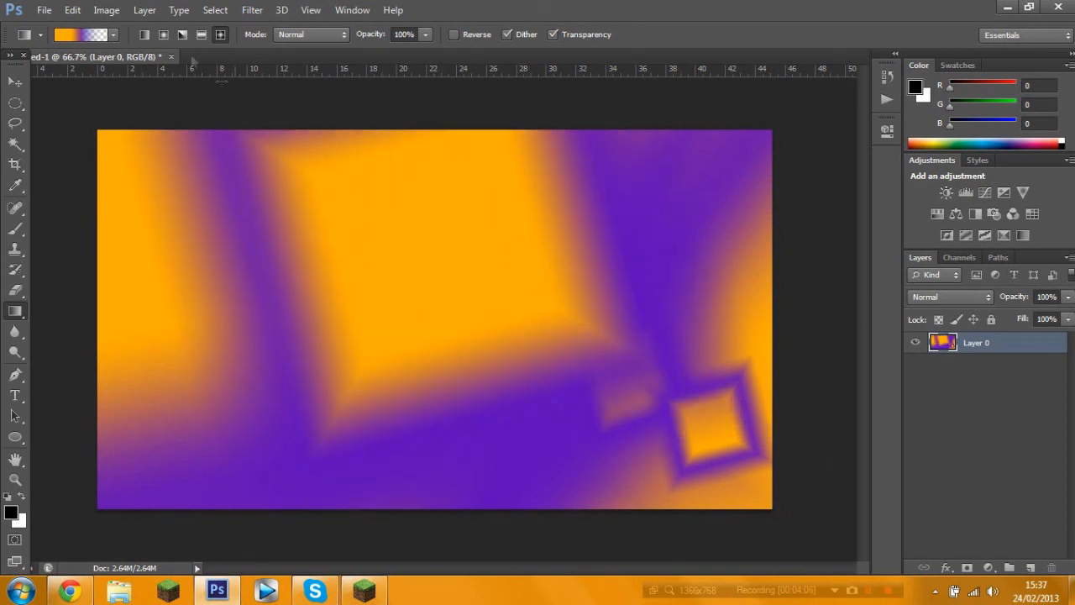
Cover the canvas with one linear and two reflected gradients, leaving a purple band descending diagonally from the upper left between orange areas
left_click(147, 37)
left_click_drag(117, 142, 753, 560)
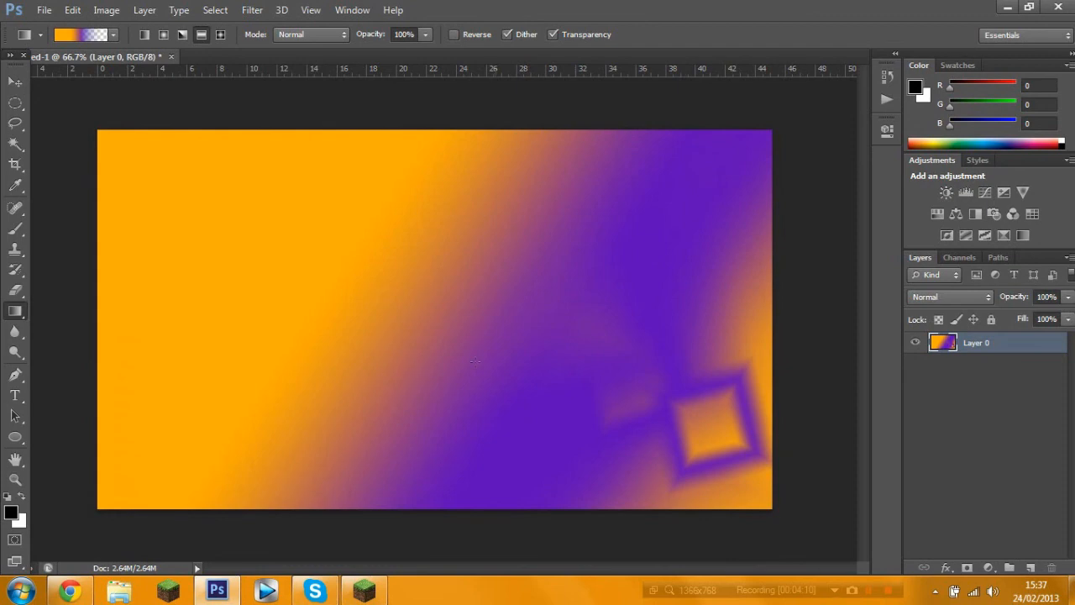
left_click_drag(452, 322, 684, 433)
left_click_drag(636, 219, 449, 540)
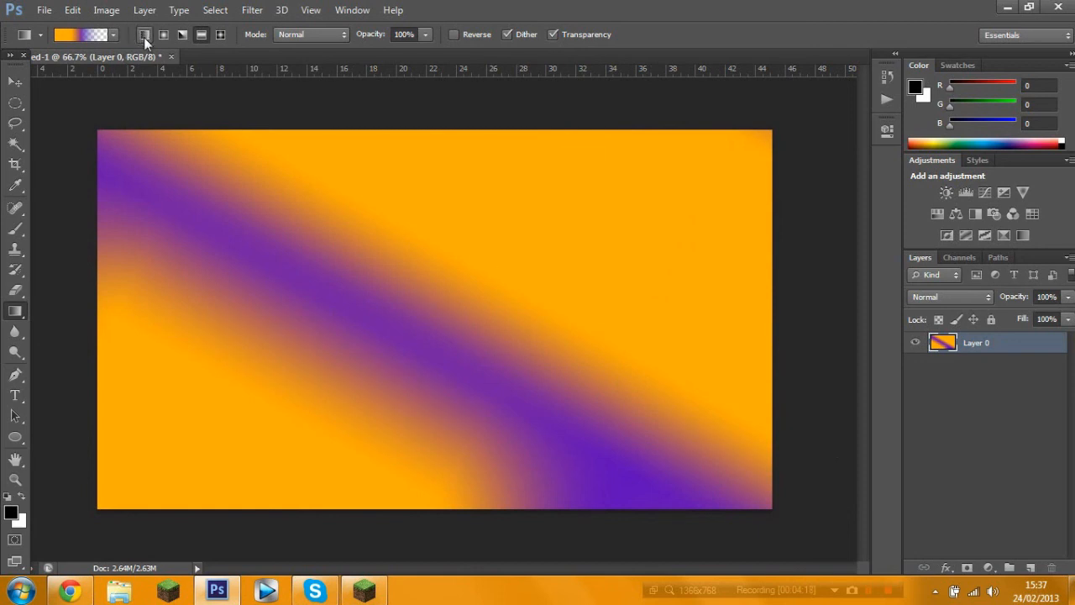
left_click(201, 37)
Create a wide text box across the upper part of the canvas and enter the white text "Hello"
left_click(15, 395)
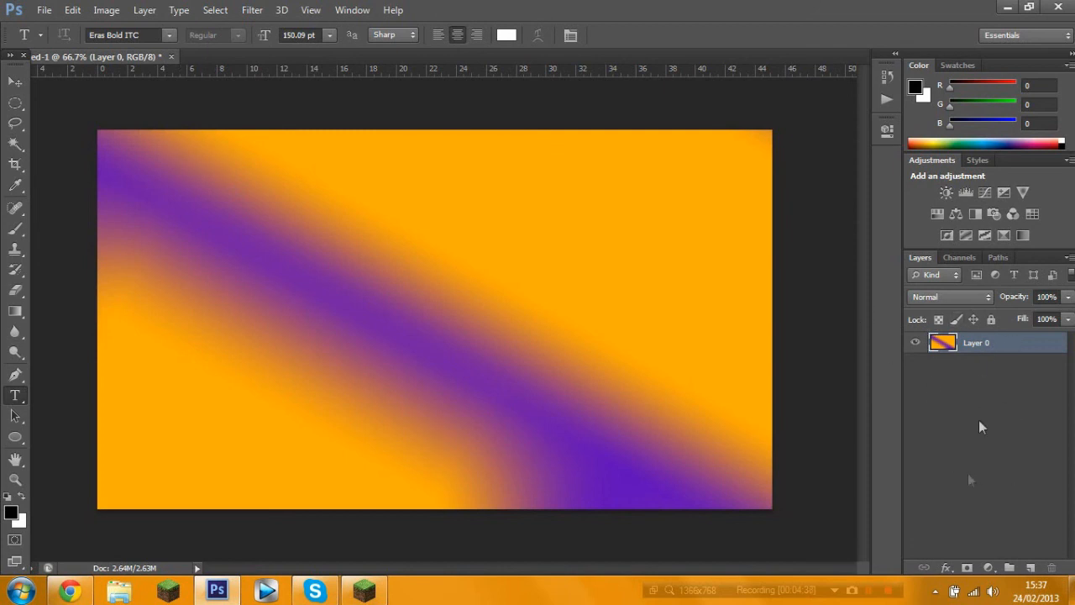
left_click_drag(186, 140, 688, 250)
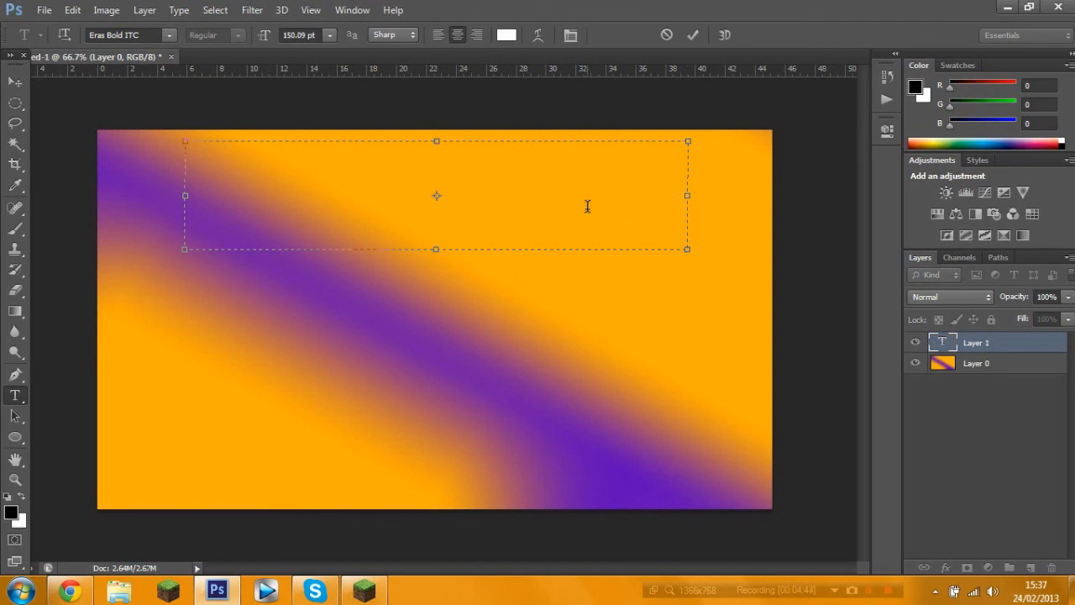
type("Hello")
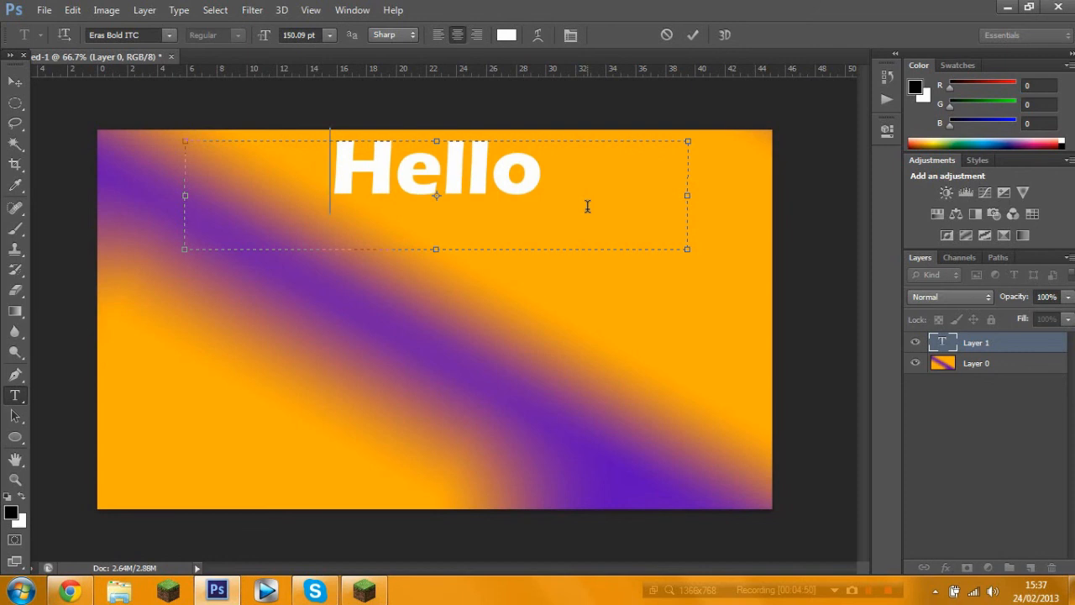
Commit the "Hello" text and nudge it slightly to fine-tune its position near the canvas's upper centre
left_click_drag(635, 303, 639, 306)
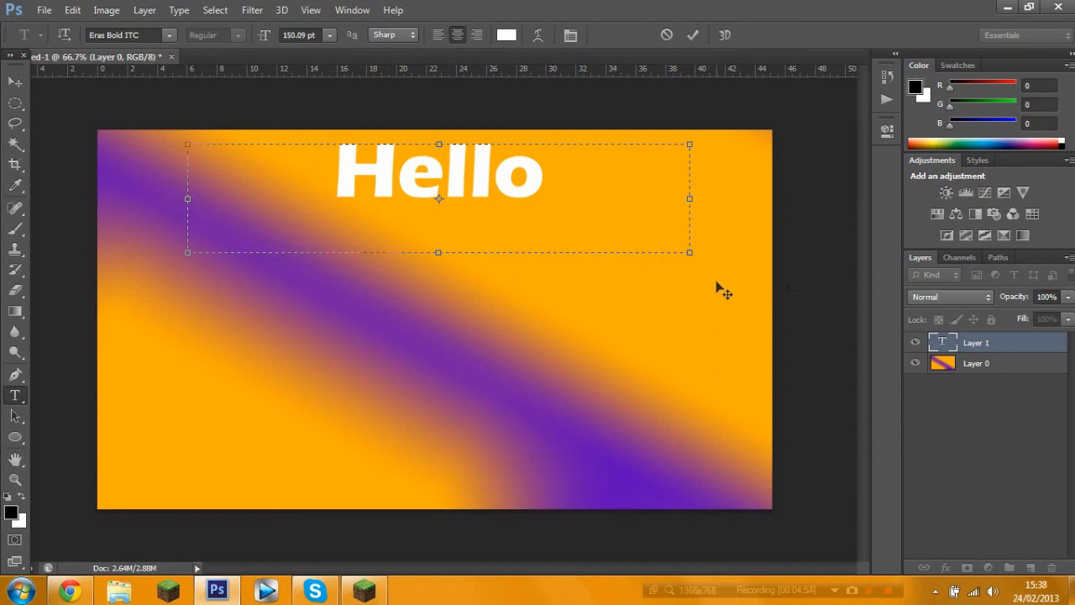
left_click(11, 85)
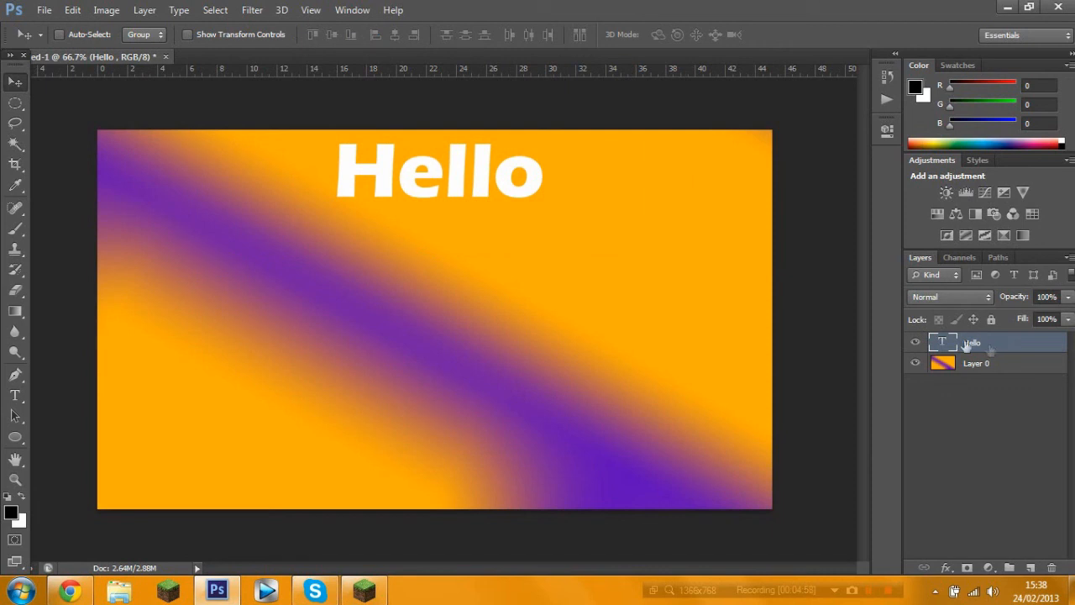
mouse_move(499, 179)
left_mouse_down()
mouse_move(494, 188)
mouse_move(490, 180)
left_mouse_up()
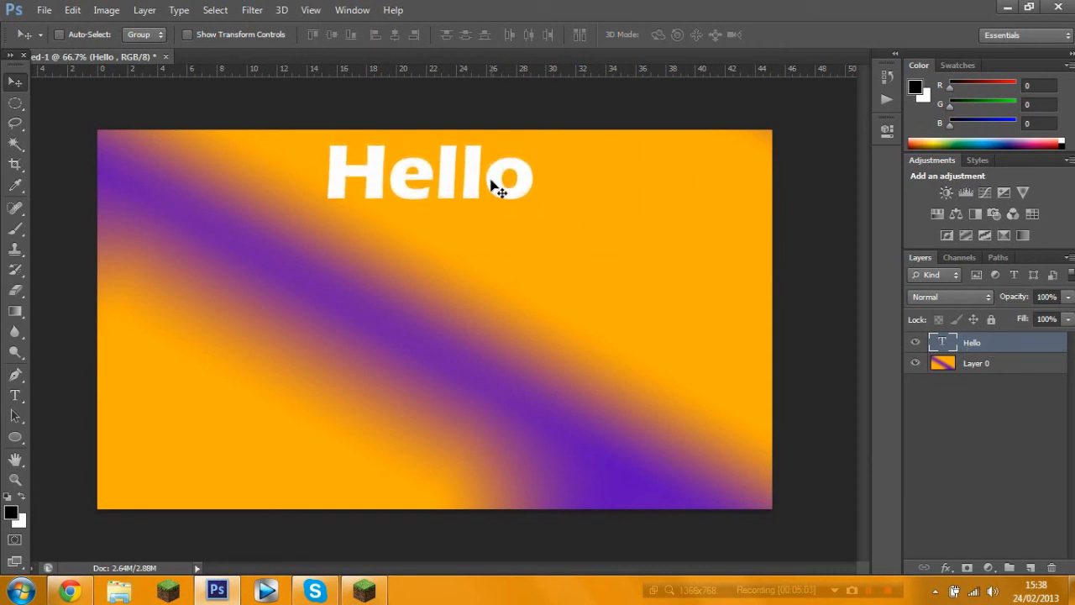
key("ctrl+t")
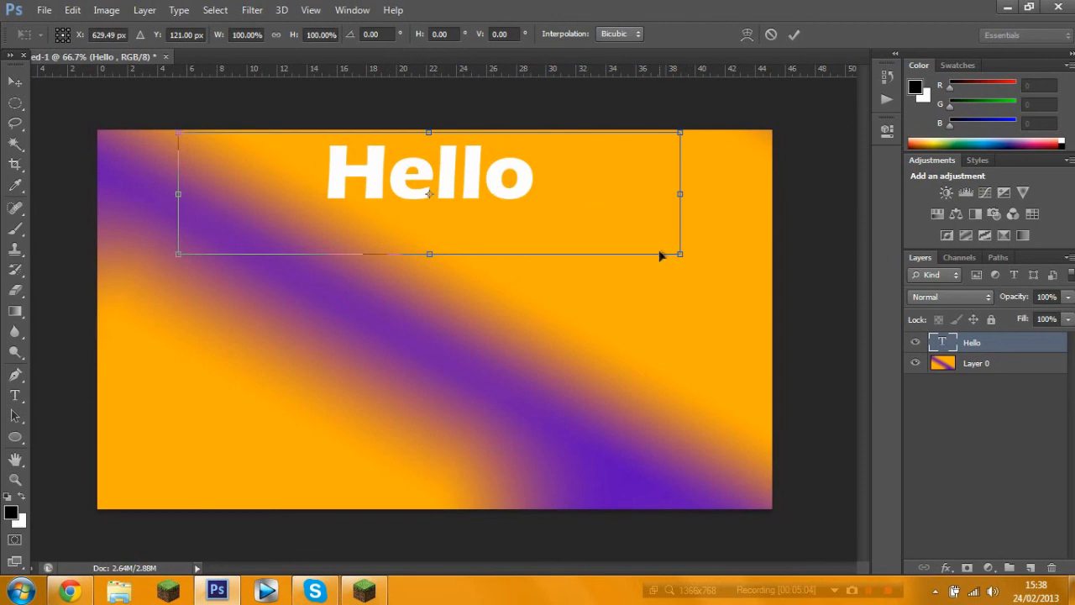
left_click_drag(679, 252, 652, 329)
key("ctrl+z")
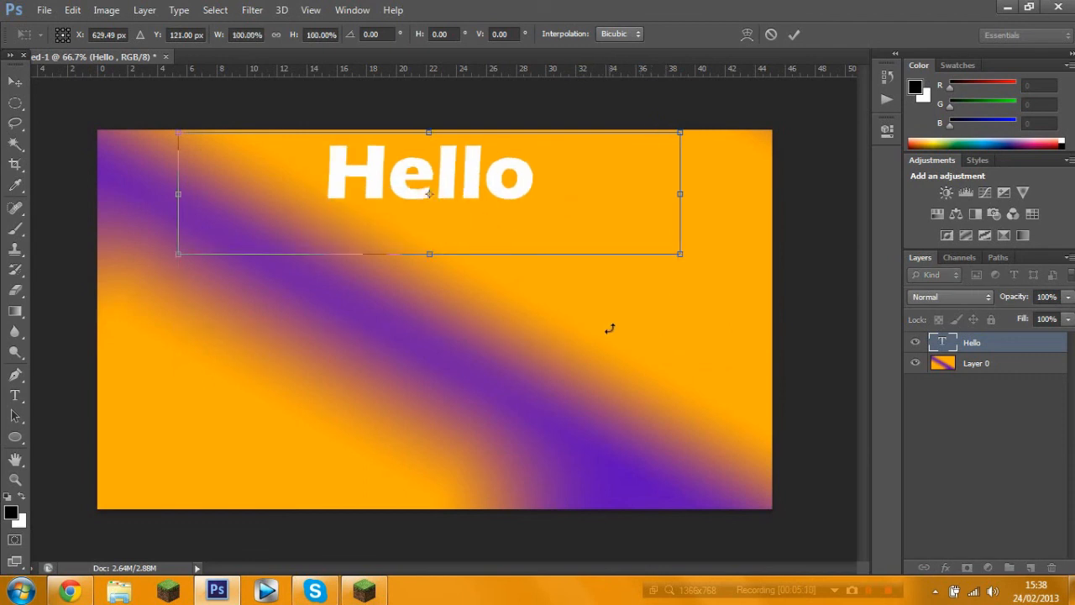
key("Escape")
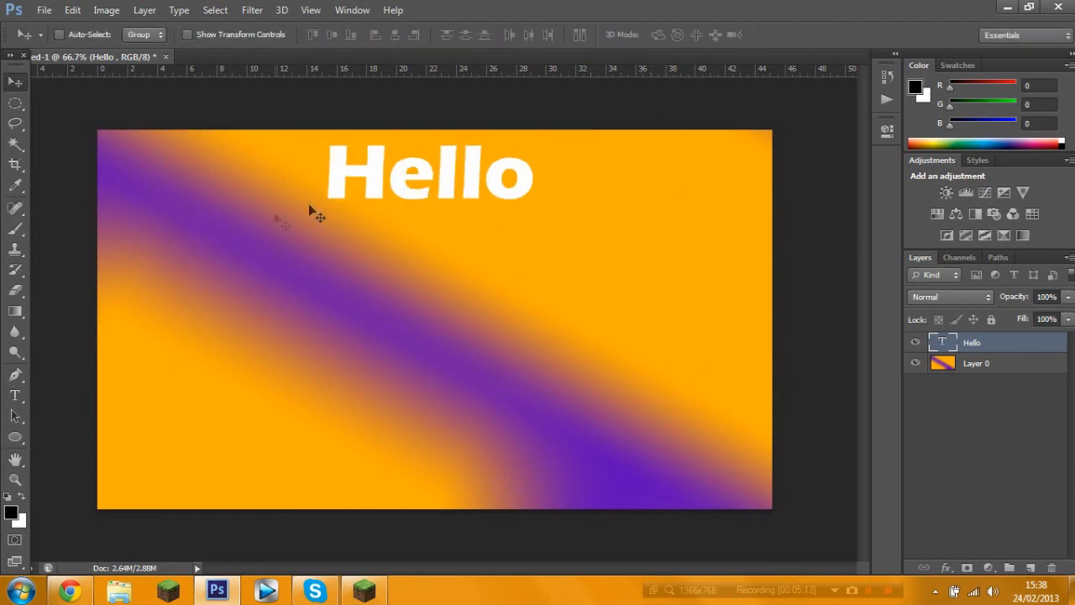
Select all of the "Hello" text and change its font size to 24 pt, then to 72 pt
double_click(941, 345)
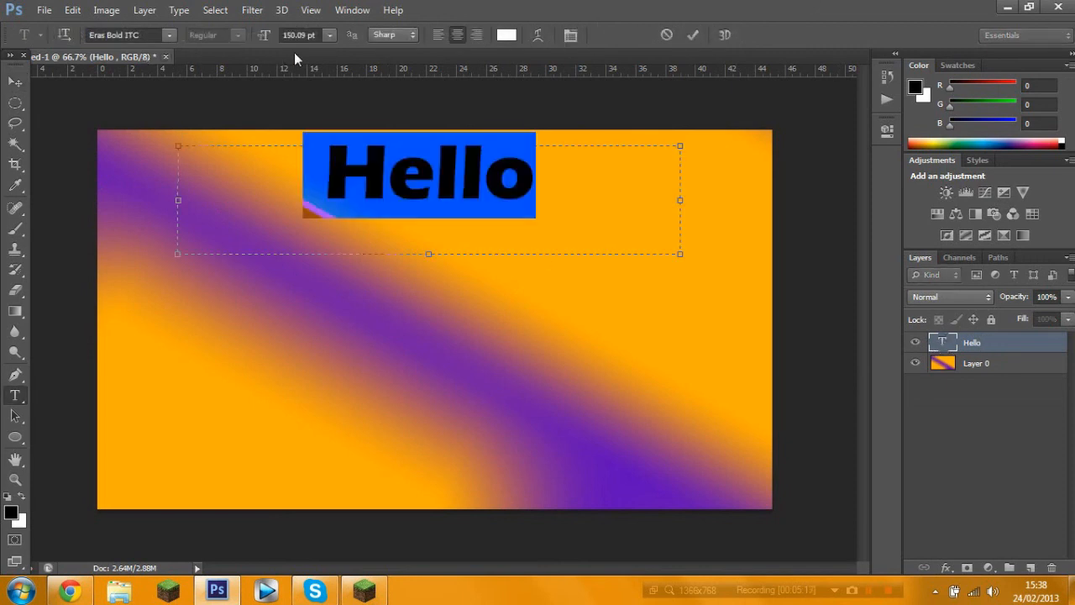
left_click(326, 36)
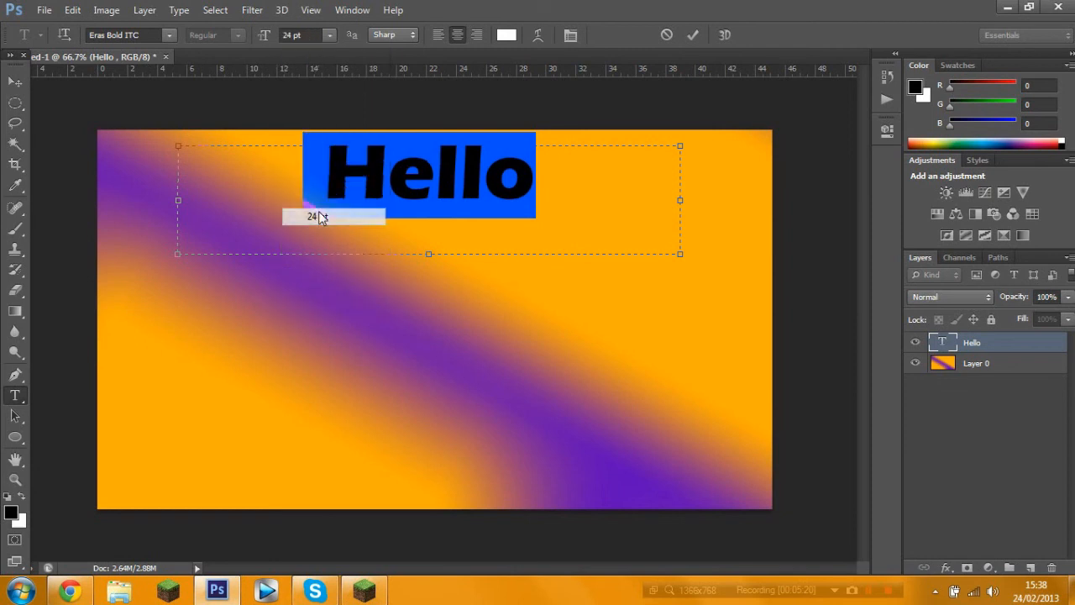
left_click(317, 217)
left_click(329, 36)
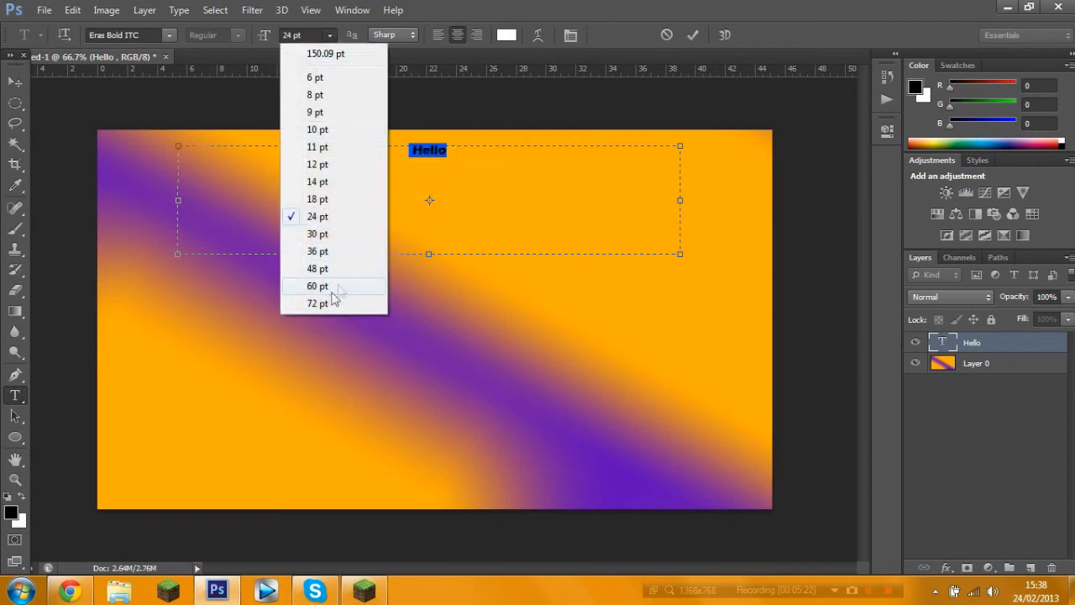
left_click(319, 305)
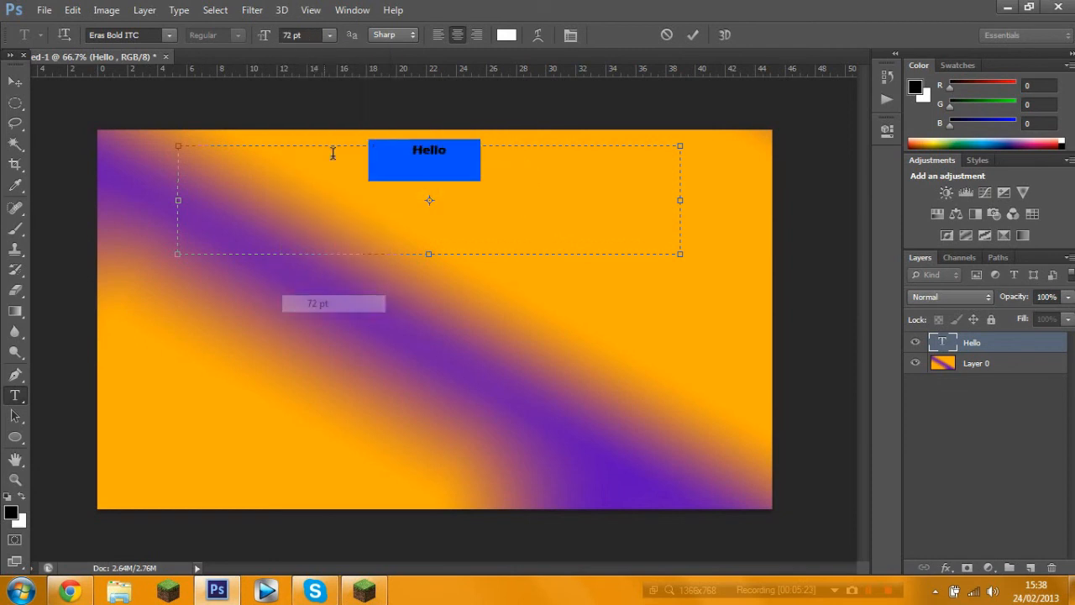
Try to set the "Hello" text's font size to 700 and dismiss the resulting dialog
left_click(305, 35)
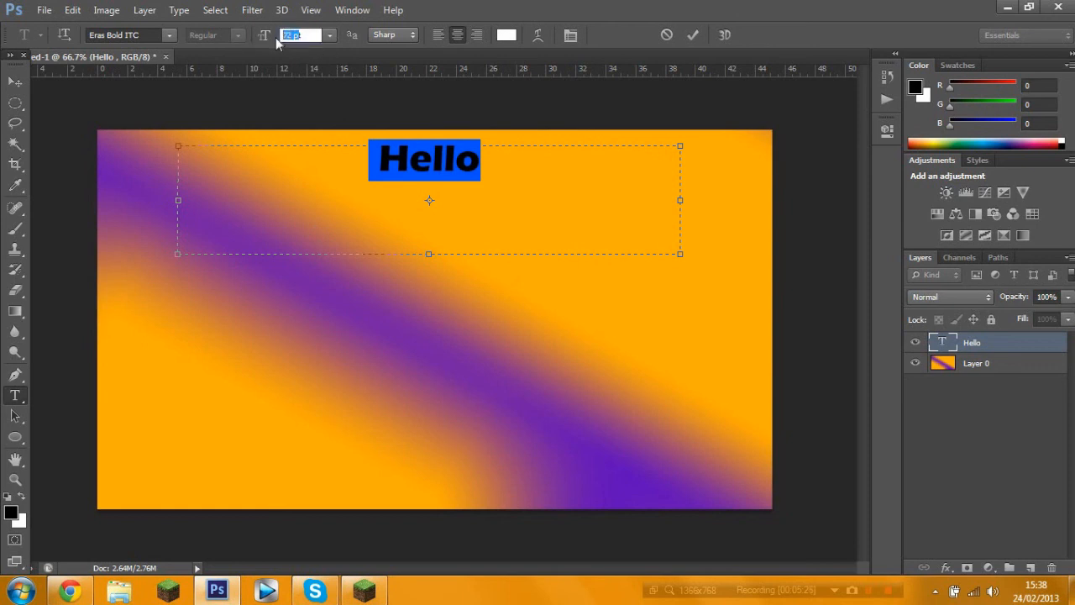
type("700")
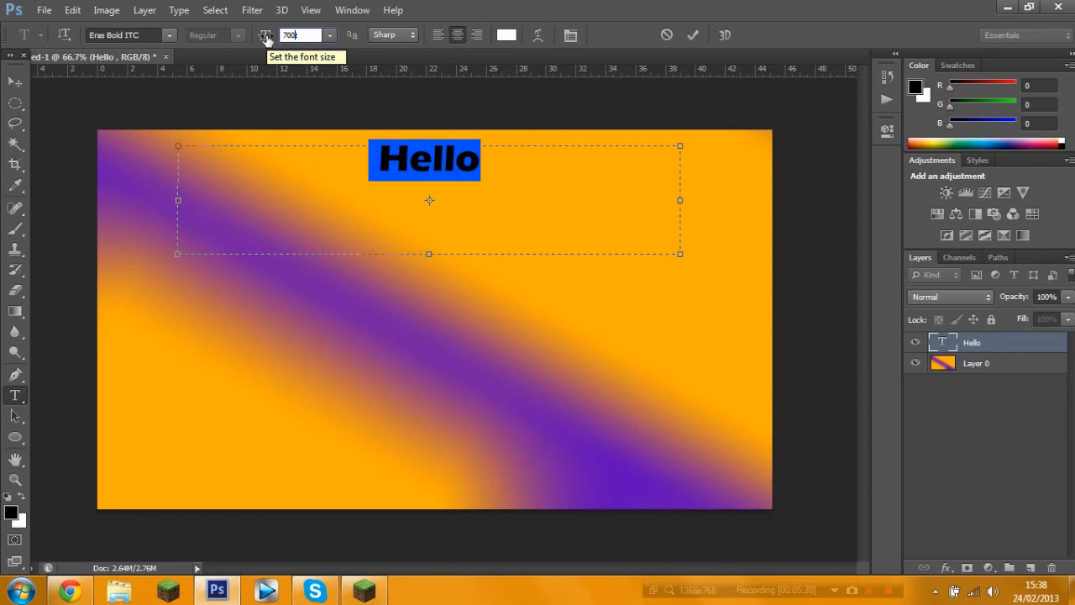
key("Return")
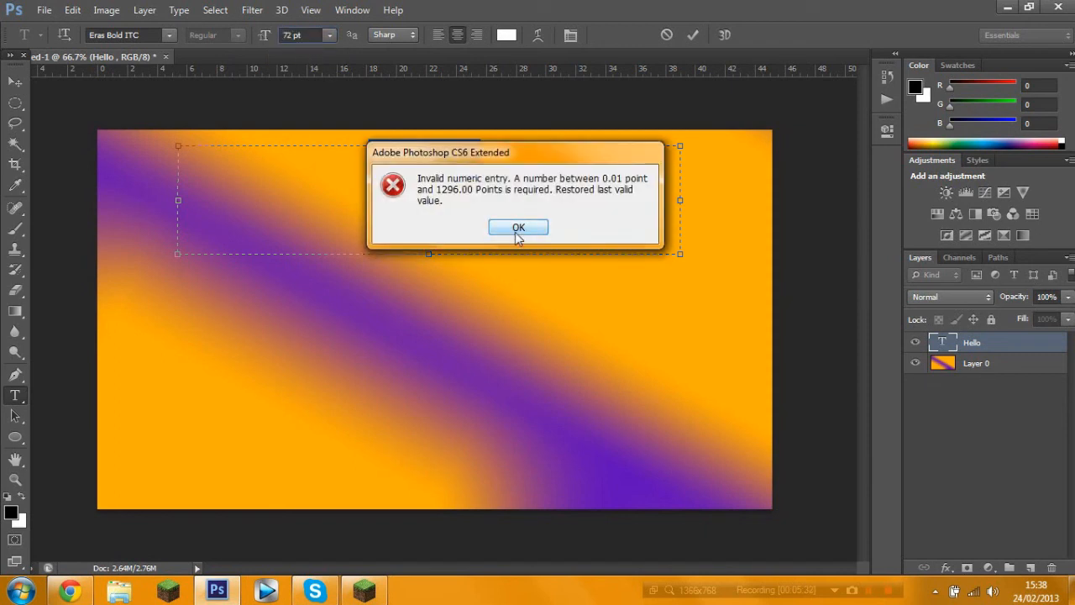
left_click(518, 232)
Set the "Hello" text's font size to 600 pt, then reduce it to 500 pt
left_click(296, 35)
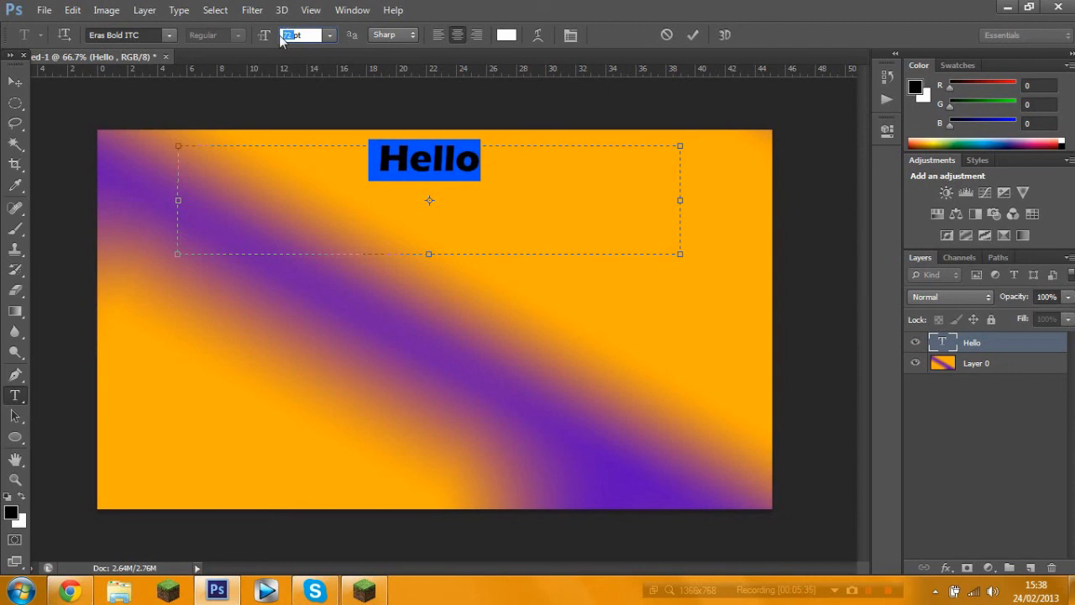
type("600")
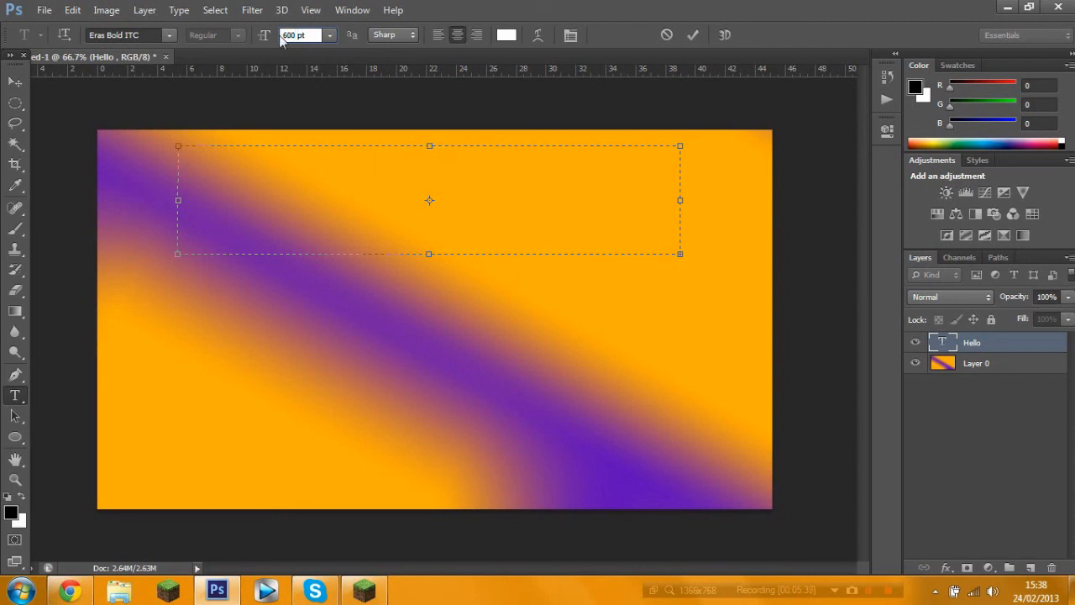
key("Return")
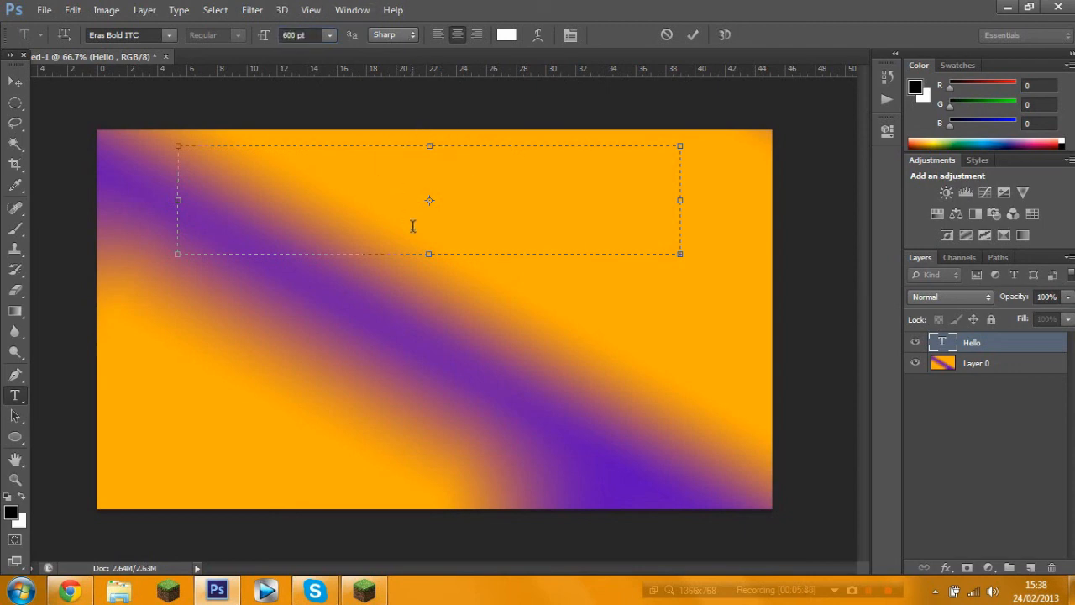
left_click(295, 34)
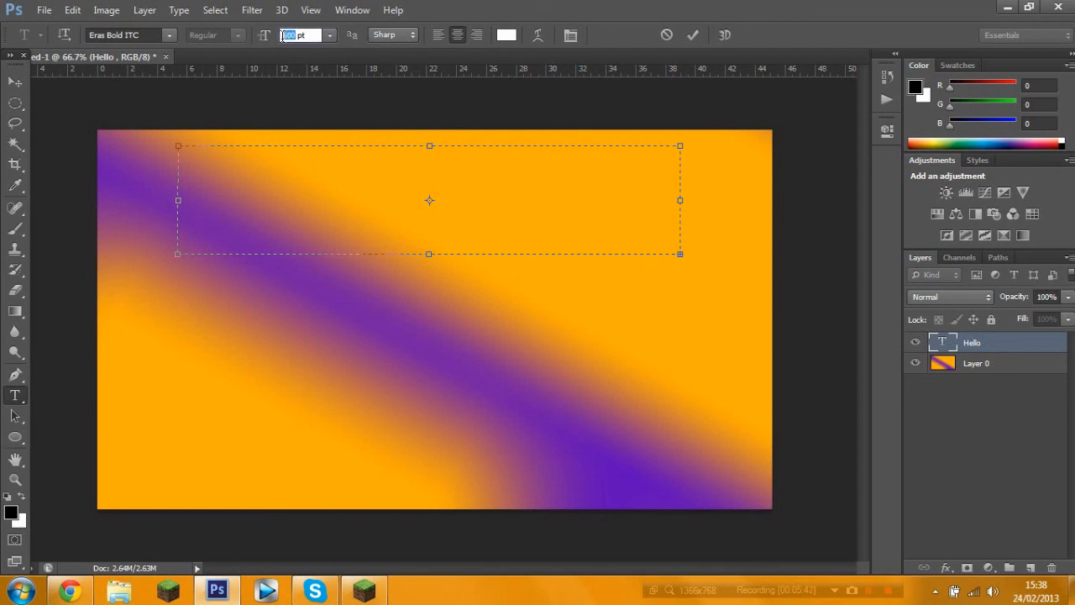
type("5")
key("Return")
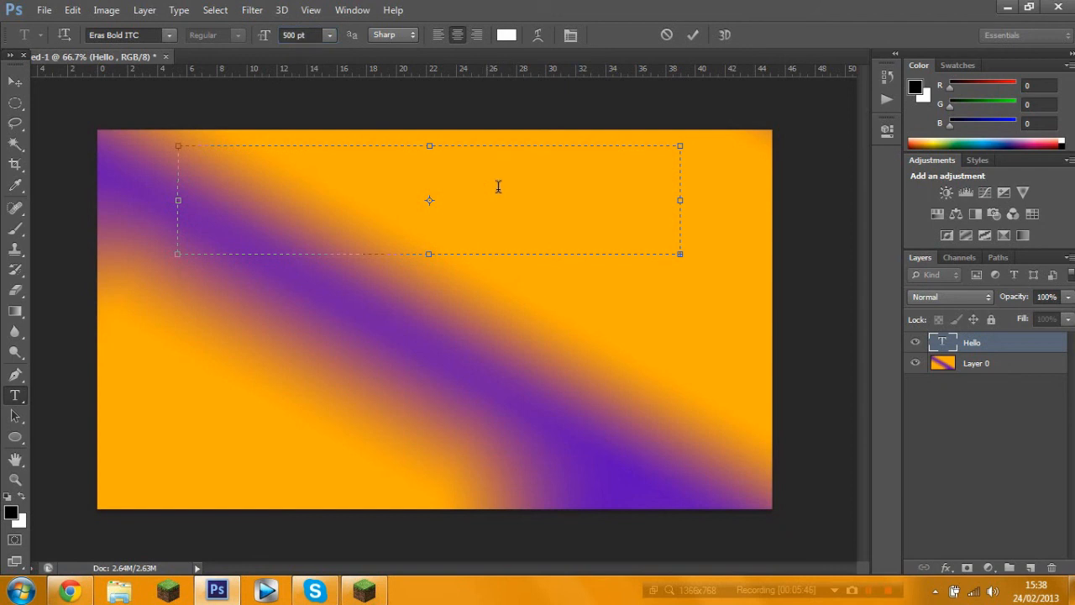
Try other font sizes for the oversized "Hello" text, starting with 10 pt
left_click(329, 35)
left_click(319, 133)
left_click(331, 34)
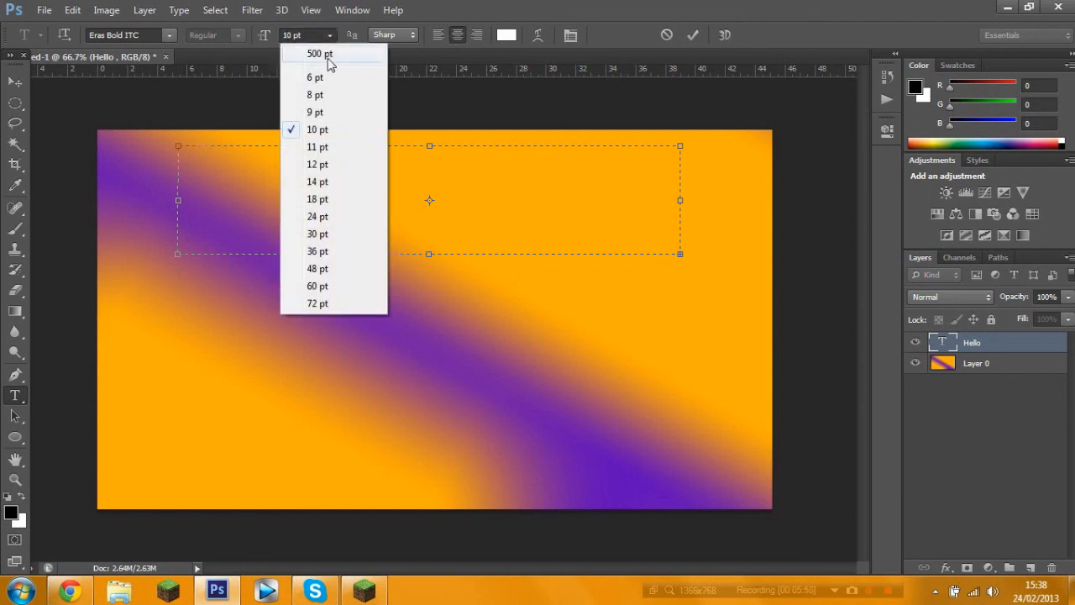
left_click(306, 131)
left_click(329, 34)
left_click(306, 195)
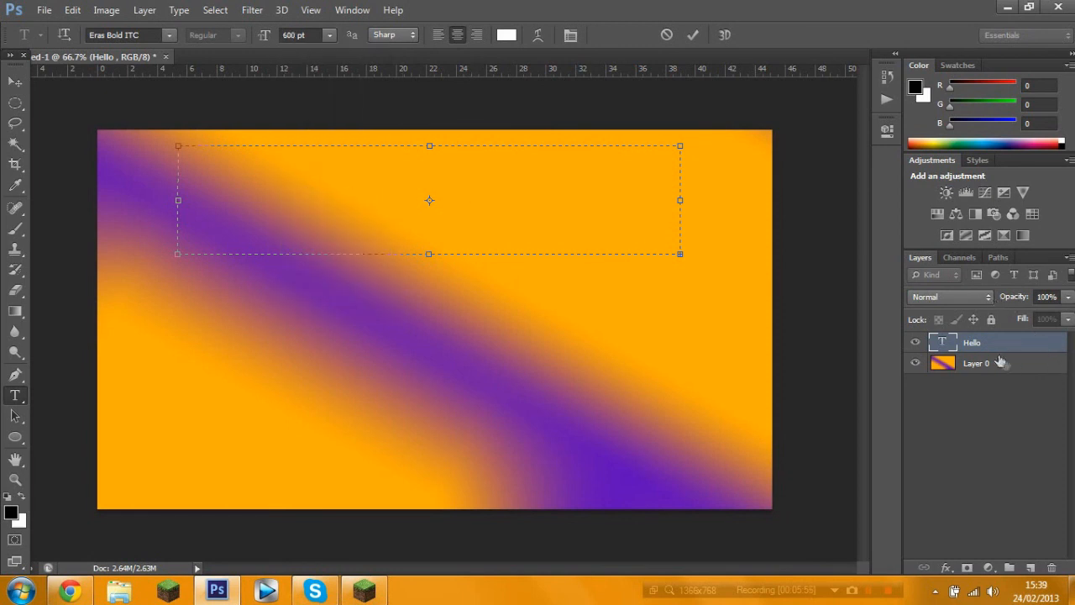
Delete the "Hello" text layer and draw a new text box covering most of the canvas
left_click(994, 346)
key("Delete")
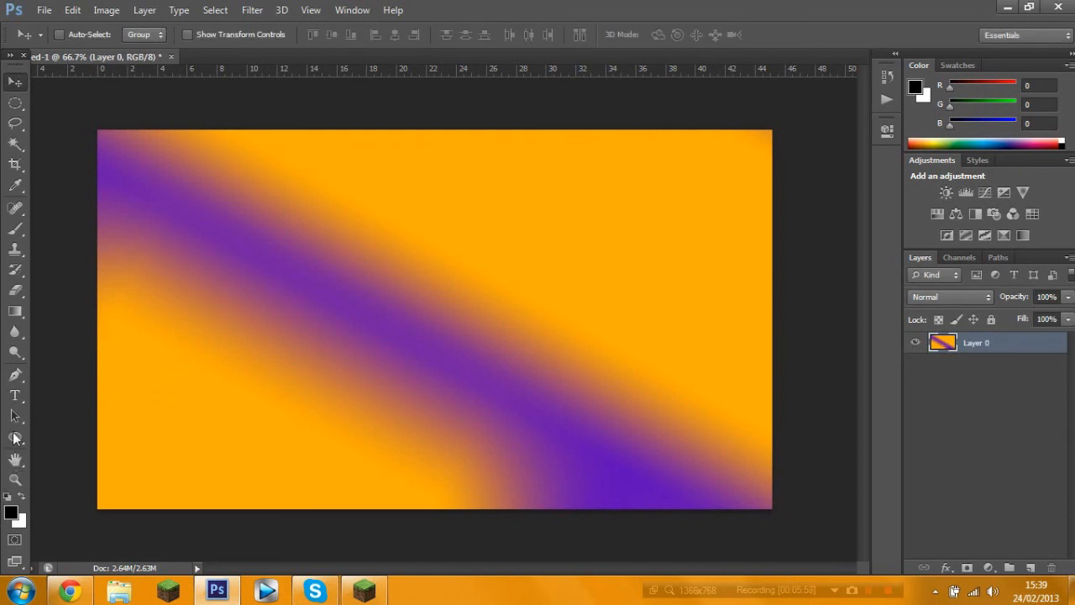
left_click(15, 394)
left_click_drag(133, 162, 717, 462)
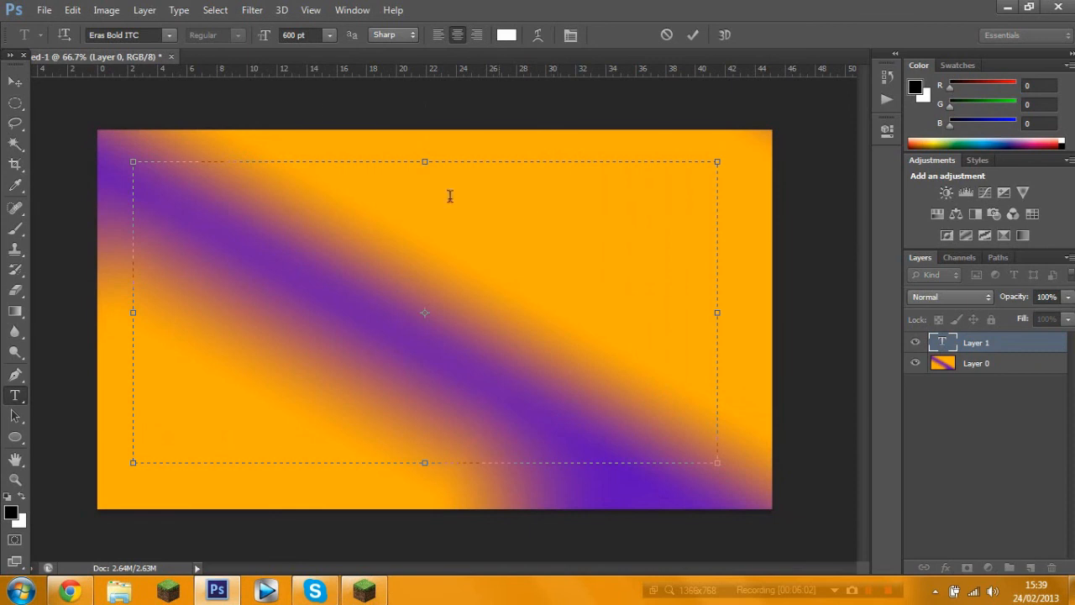
Enter "Hello" at 250 pt in the new text box and move it to the middle of the canvas
left_click(330, 36)
left_click(309, 32)
double_click(294, 34)
type("250")
left_click(495, 297)
type("Hello")
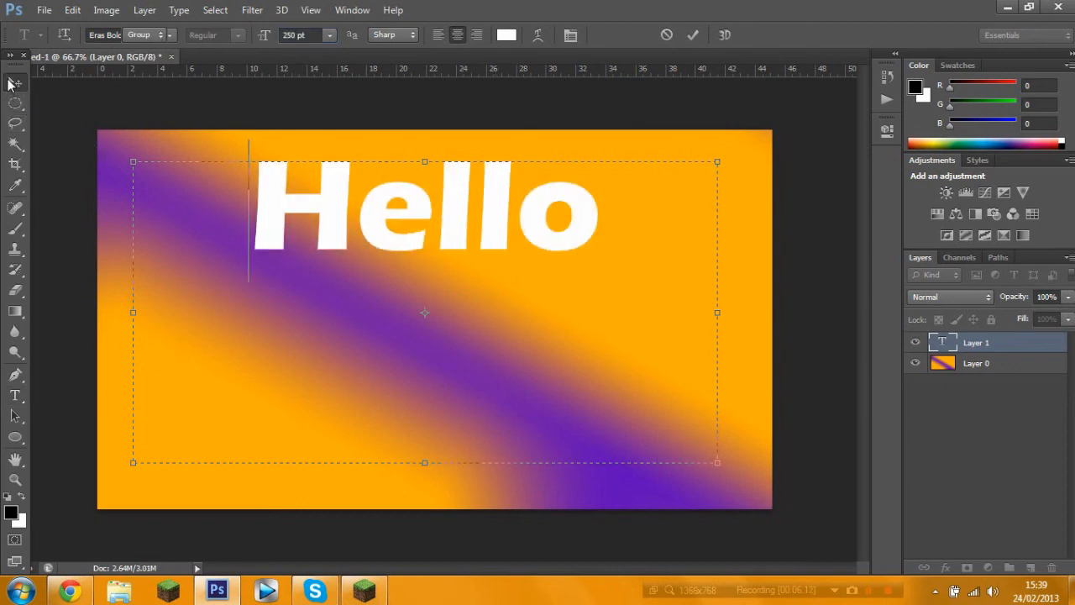
left_click(15, 81)
left_click_drag(407, 204, 414, 299)
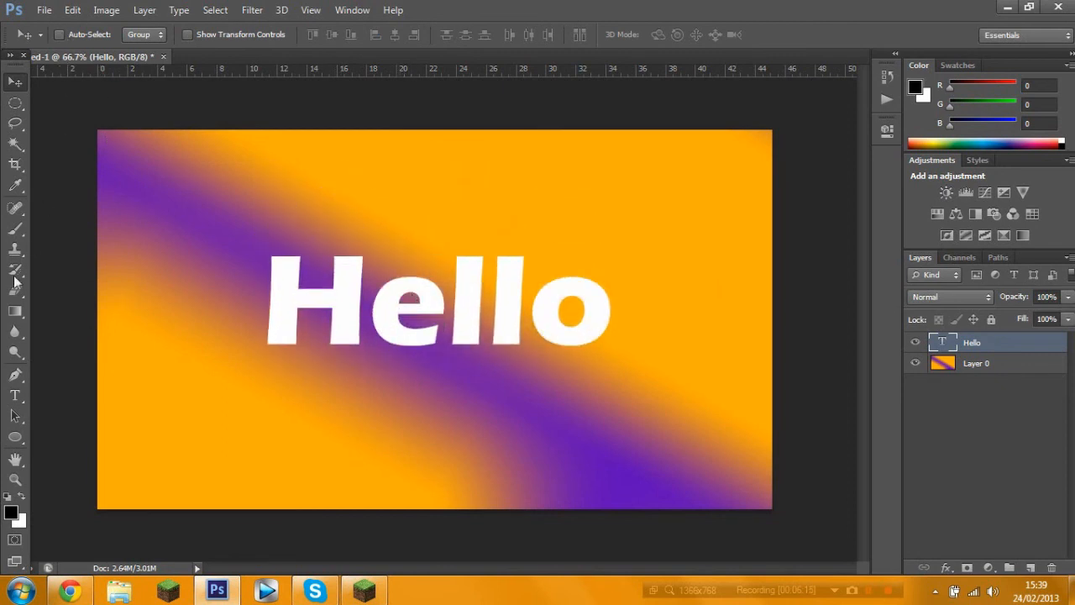
Select all of the "Hello" text and change its font to Fixedsys
left_click(16, 375)
left_click(15, 395)
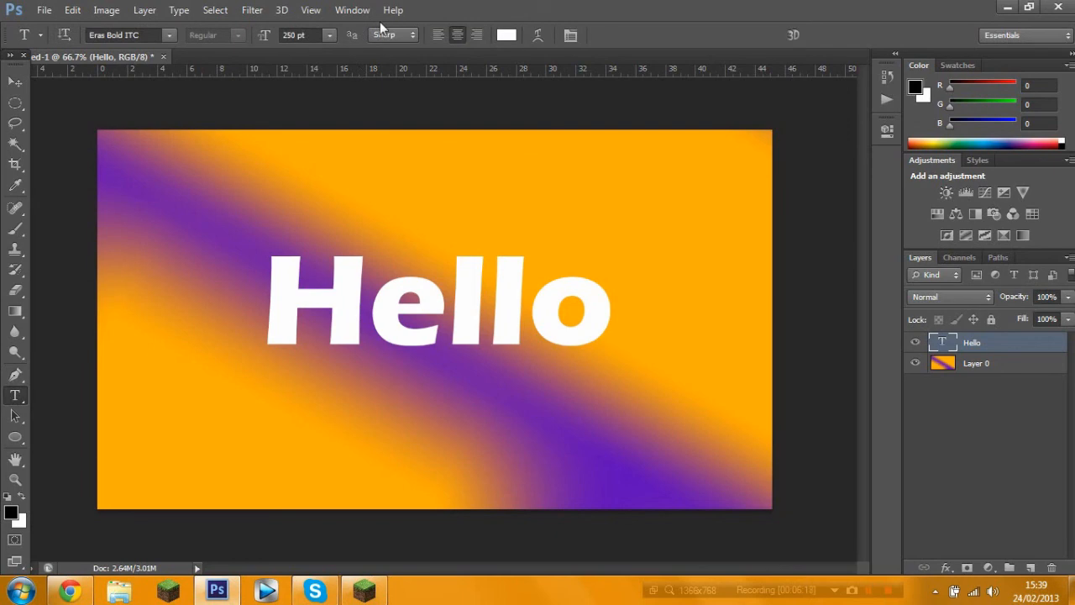
left_click(546, 291)
left_click_drag(594, 283, 296, 303)
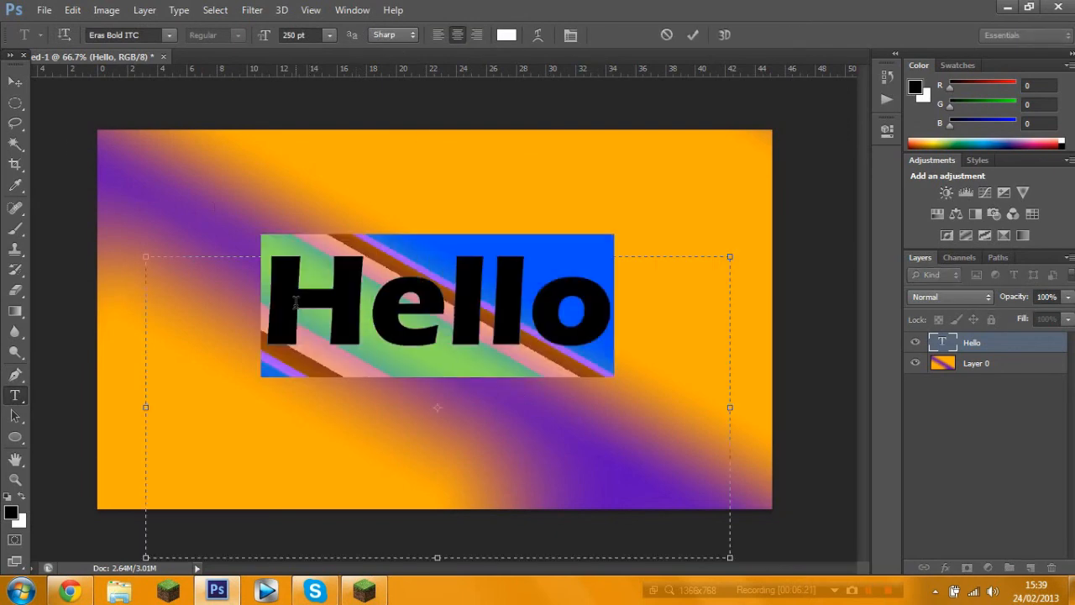
left_click(169, 34)
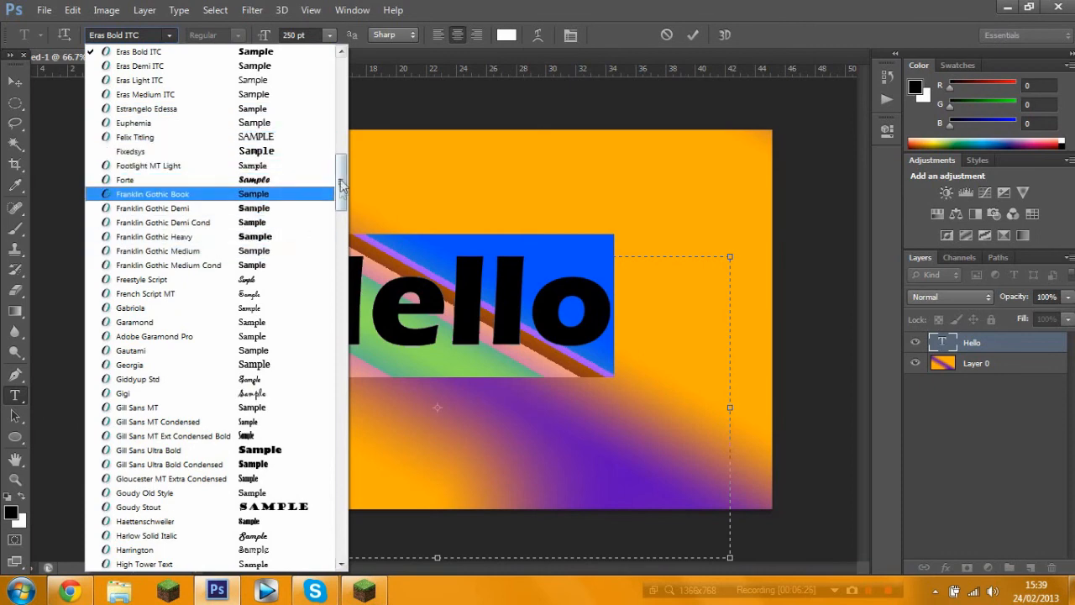
left_click(283, 153)
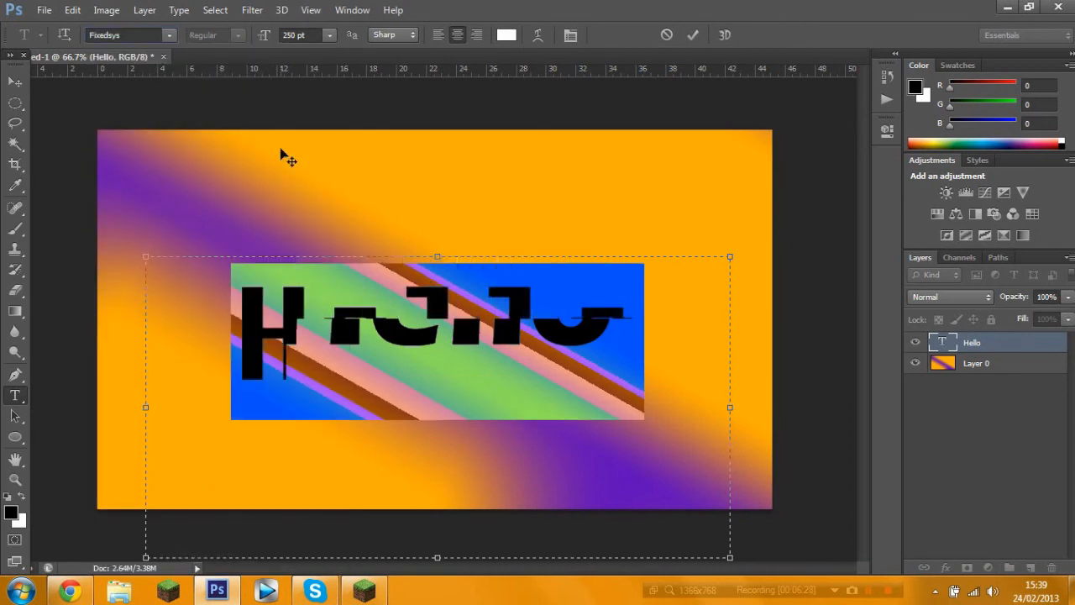
Change the font of the selected "Hello" text to MineCrafter 2.0
left_click(167, 37)
scroll(191, 147, "up", 1)
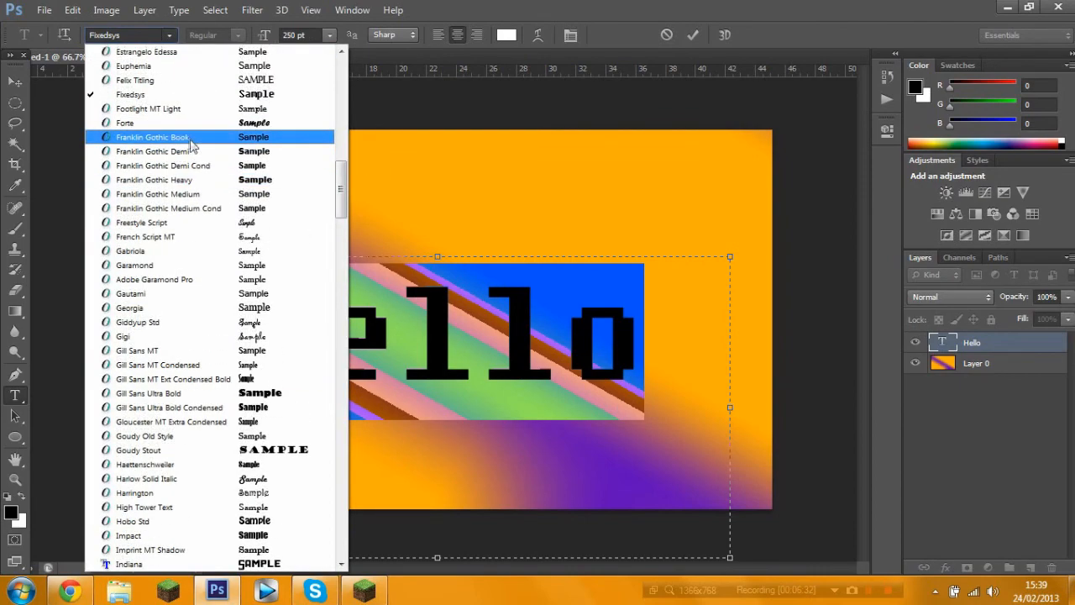
scroll(210, 168, "up", 5)
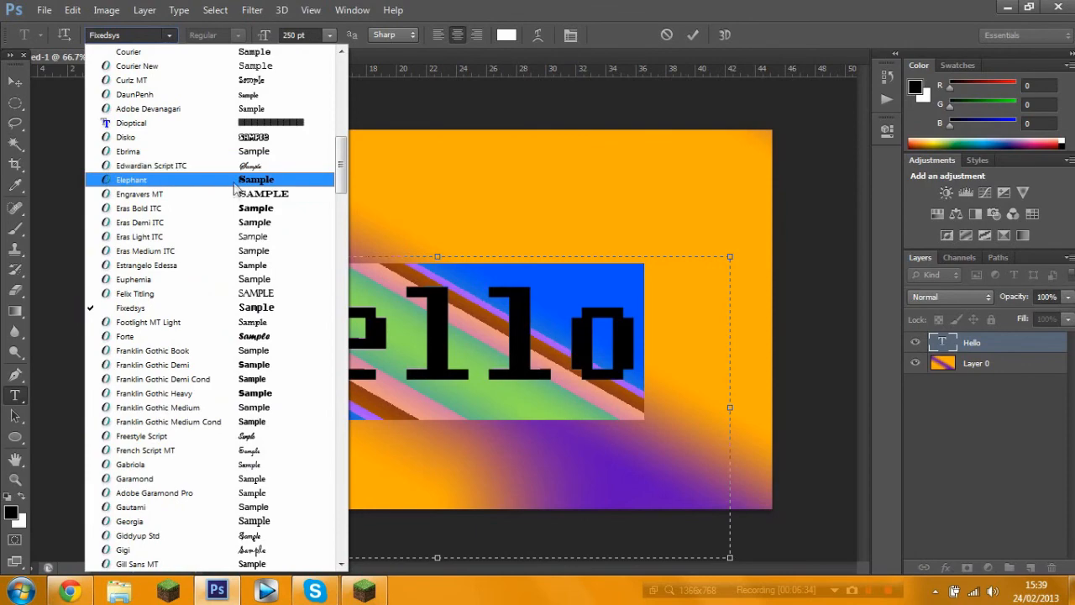
scroll(235, 188, "up", 1)
scroll(235, 195, "up", 7)
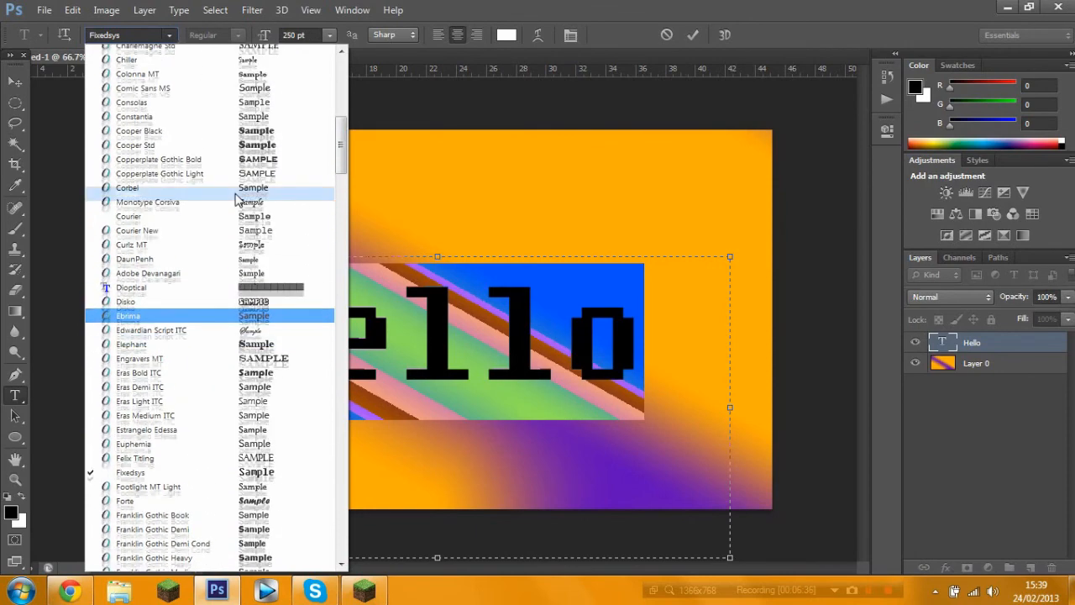
scroll(235, 244, "up", 7)
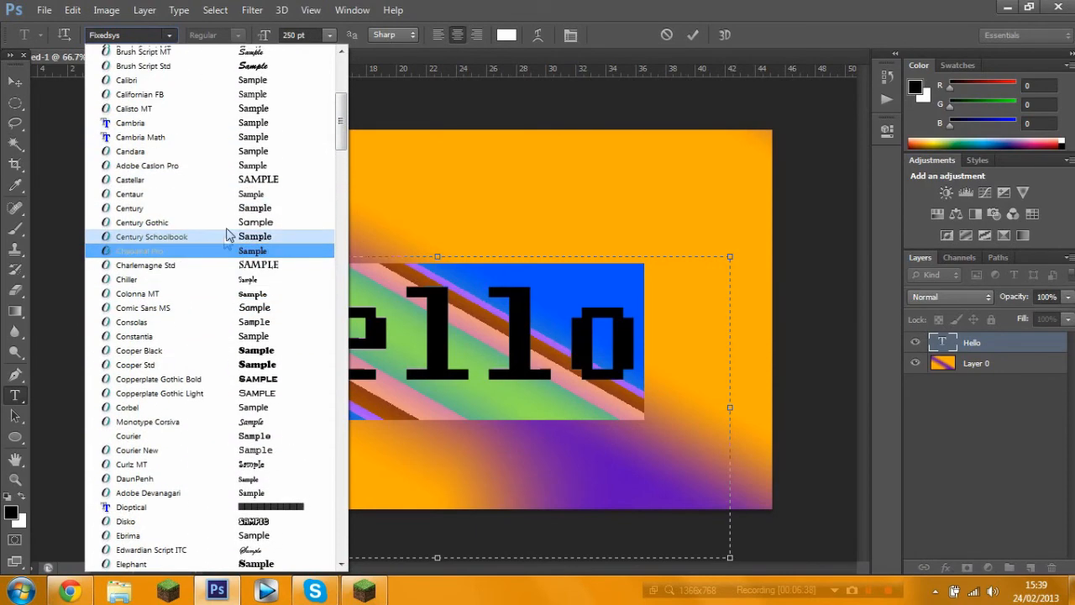
scroll(230, 236, "up", 1)
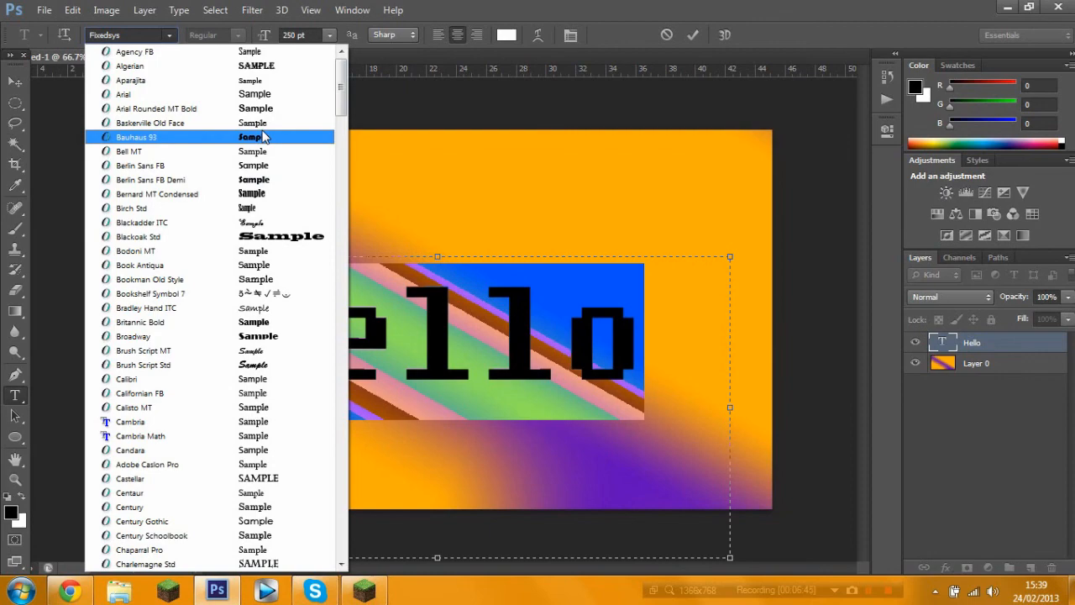
scroll(308, 188, "down", 9)
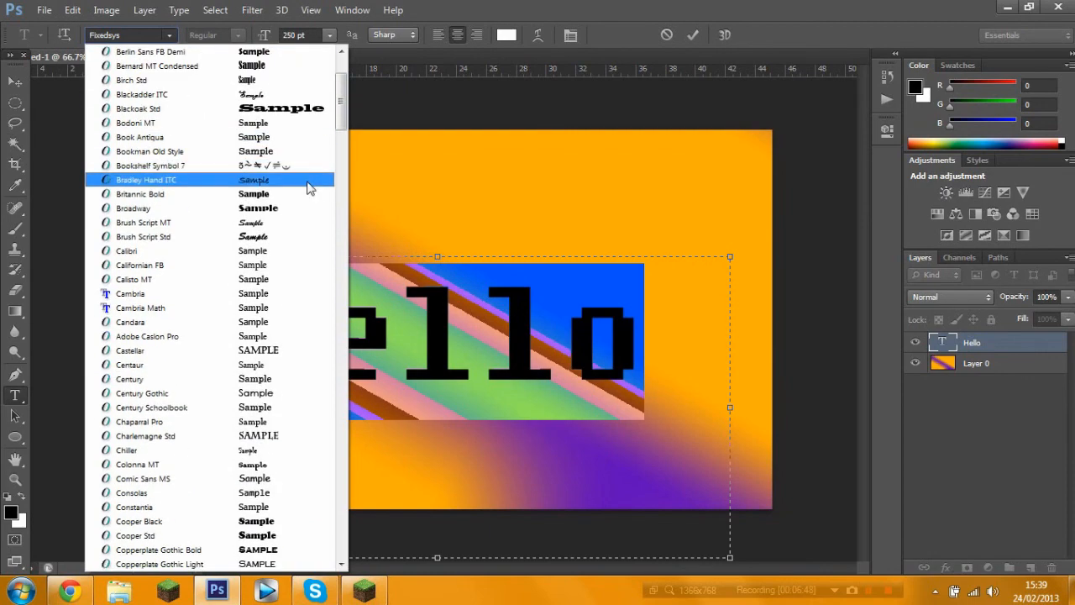
left_click_drag(340, 123, 342, 167)
left_click_drag(347, 187, 352, 280)
left_click(126, 155)
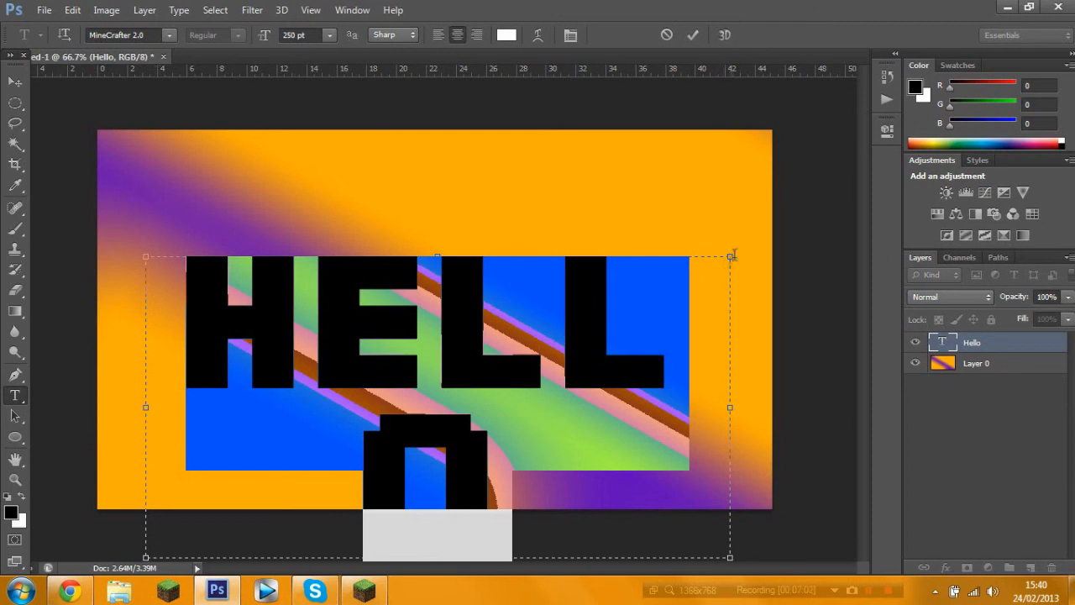
Widen the text box so "HELLO" fits on one line and centre the text on the canvas
left_click_drag(732, 259, 863, 238)
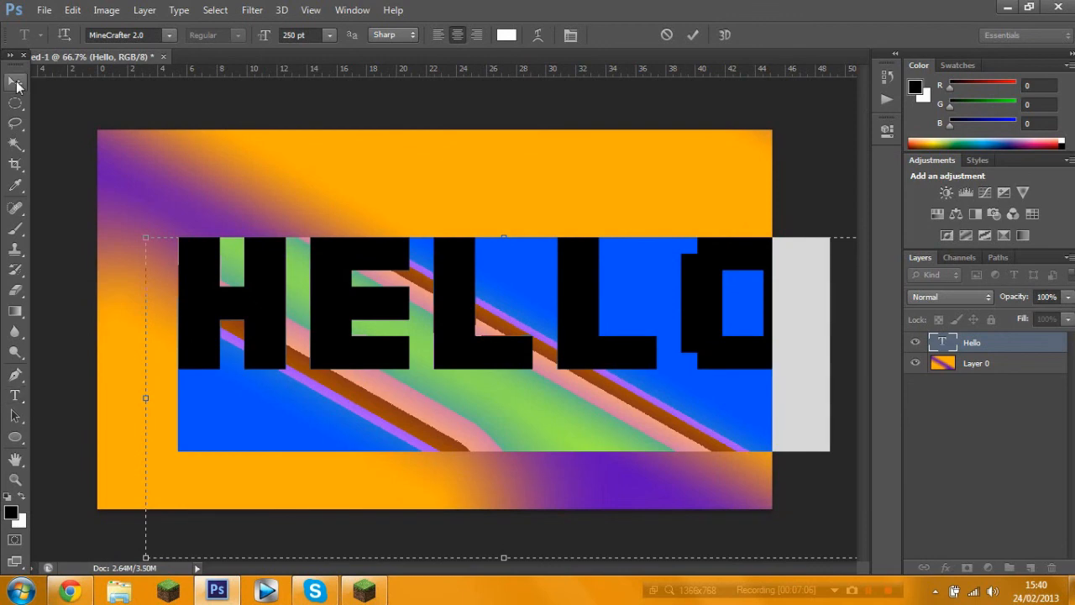
left_click(17, 81)
left_click_drag(480, 308, 419, 317)
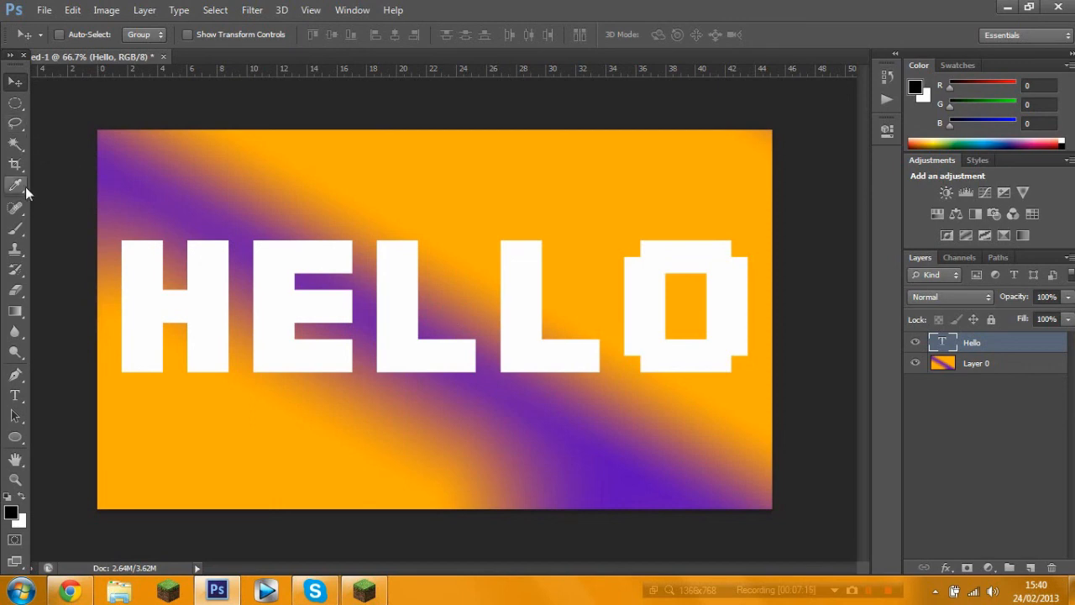
Try the Smooth and Crisp anti-aliasing methods on the whole "HELLO" text and set it back to Sharp
left_click(16, 400)
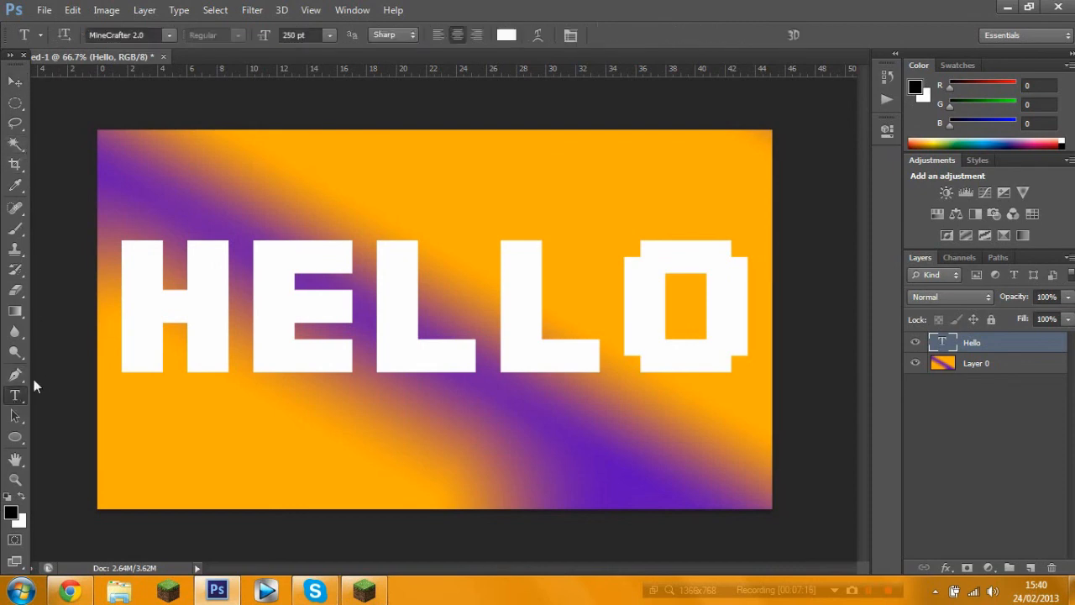
double_click(939, 345)
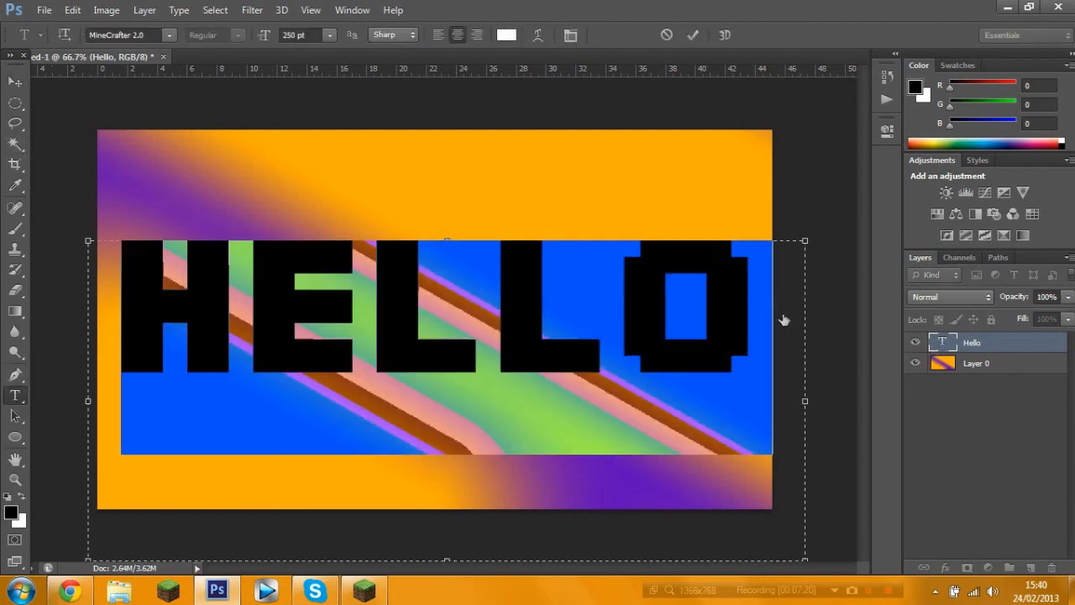
left_click(387, 35)
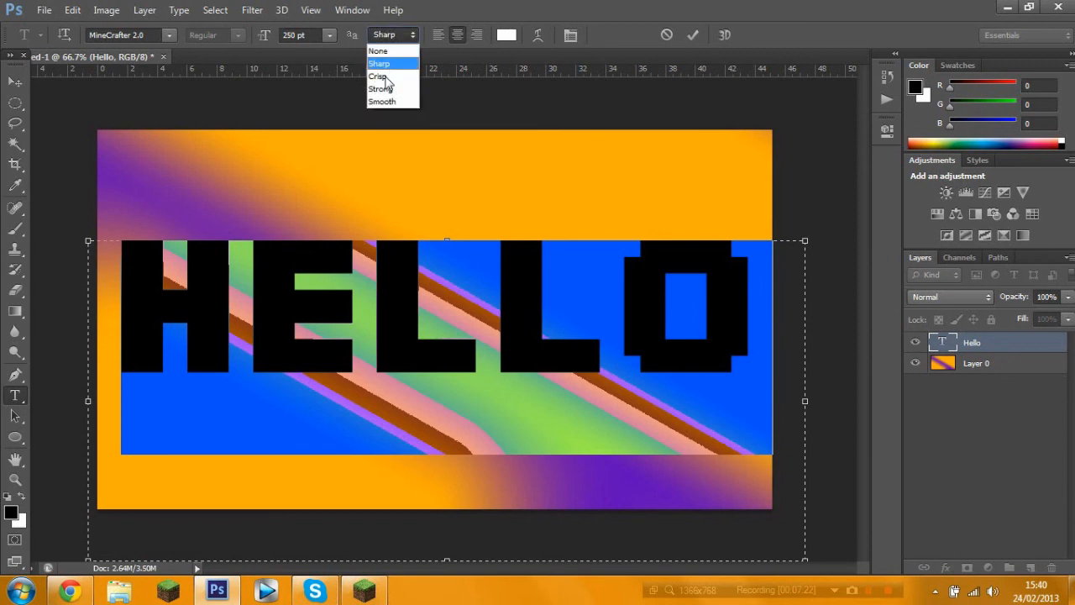
left_click(386, 99)
left_click(413, 35)
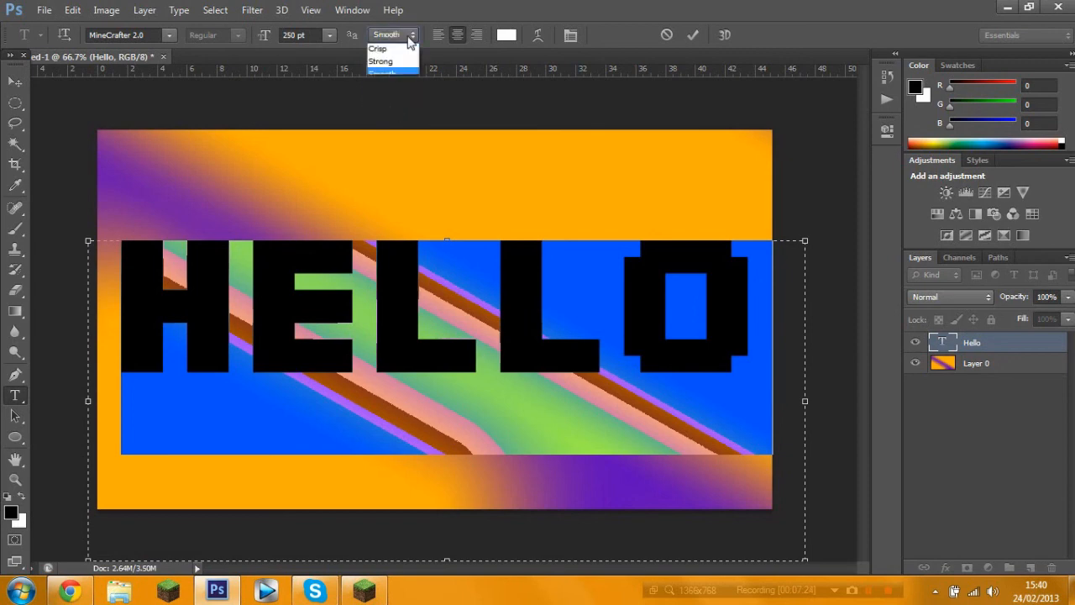
left_click(391, 100)
left_click(389, 36)
left_click(393, 76)
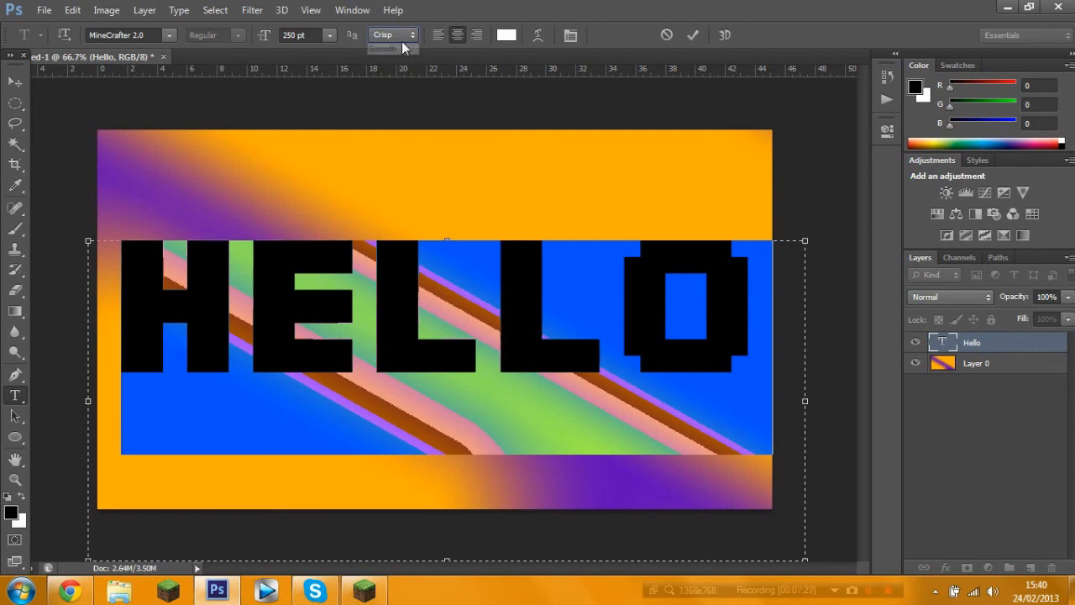
left_click(391, 35)
left_click(398, 65)
left_click(394, 35)
left_click(379, 51)
left_click(391, 35)
left_click(393, 64)
Set the colour of the "HELLO" text to pure red (ff0000)
left_click(509, 35)
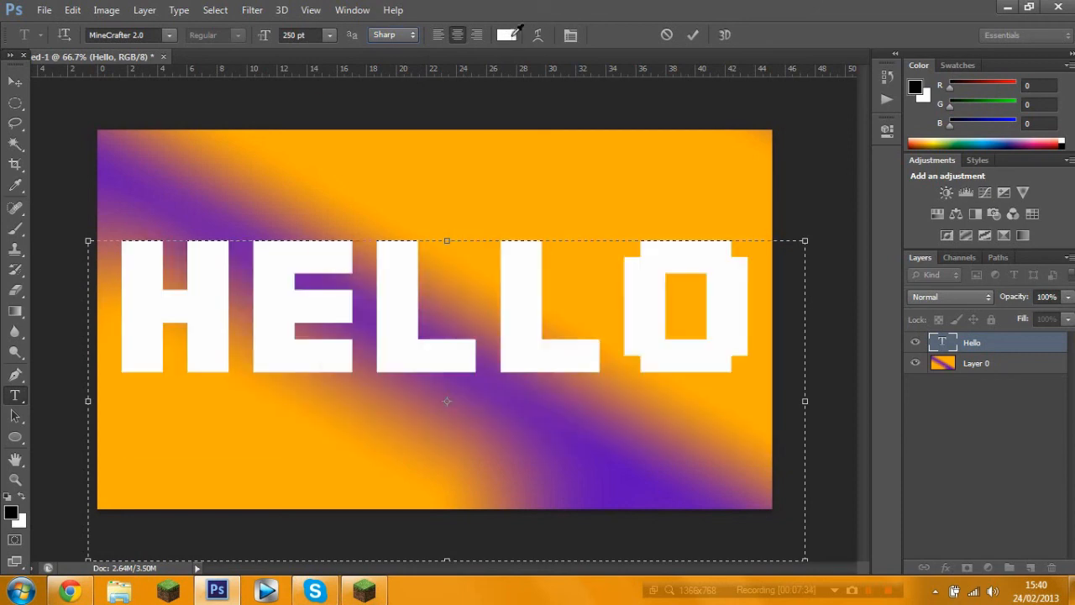
left_click_drag(561, 223, 540, 189)
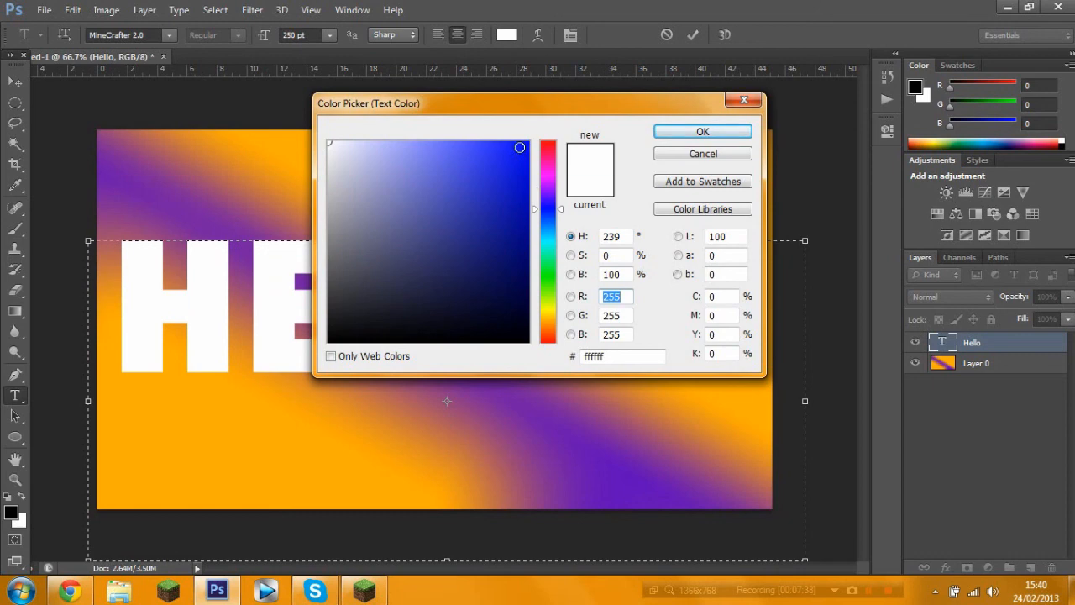
left_click(519, 147)
left_click(548, 141)
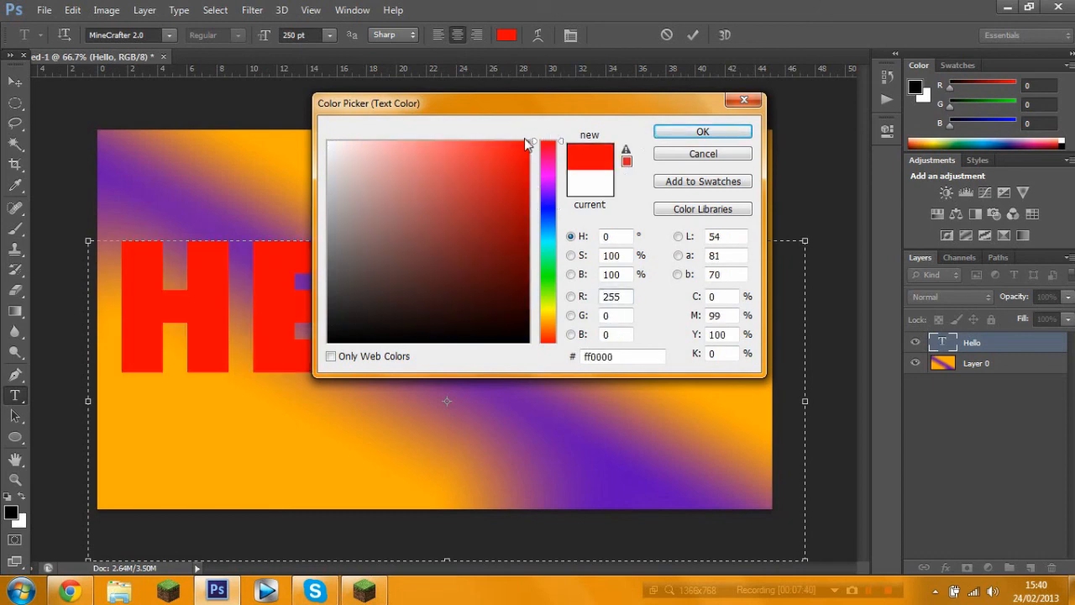
left_click(688, 134)
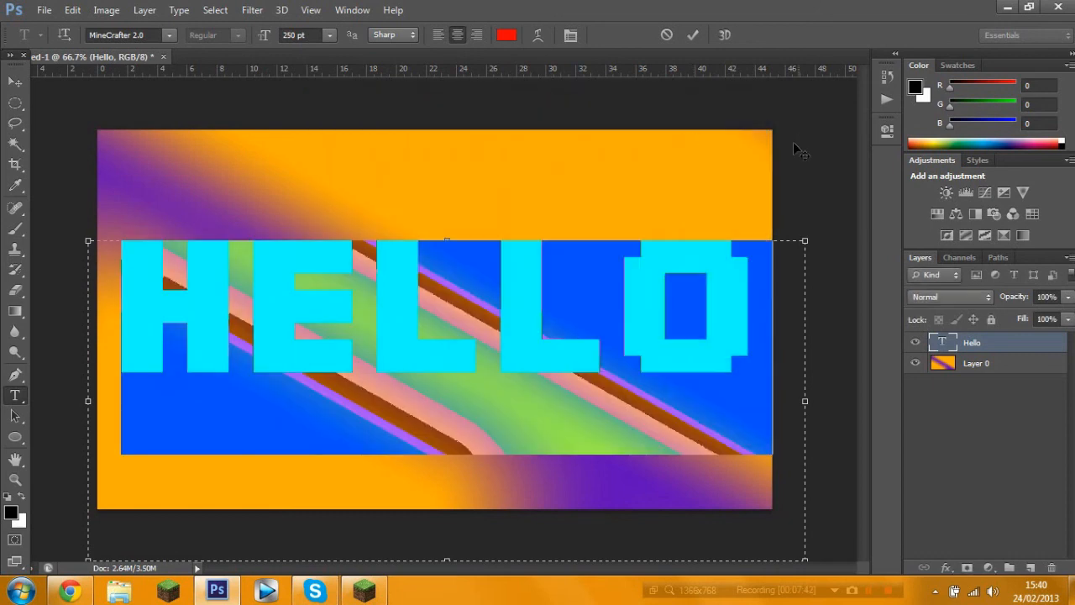
Try an Arc warp with a bend of +8 % on the whole "HELLO" text
left_click(698, 314)
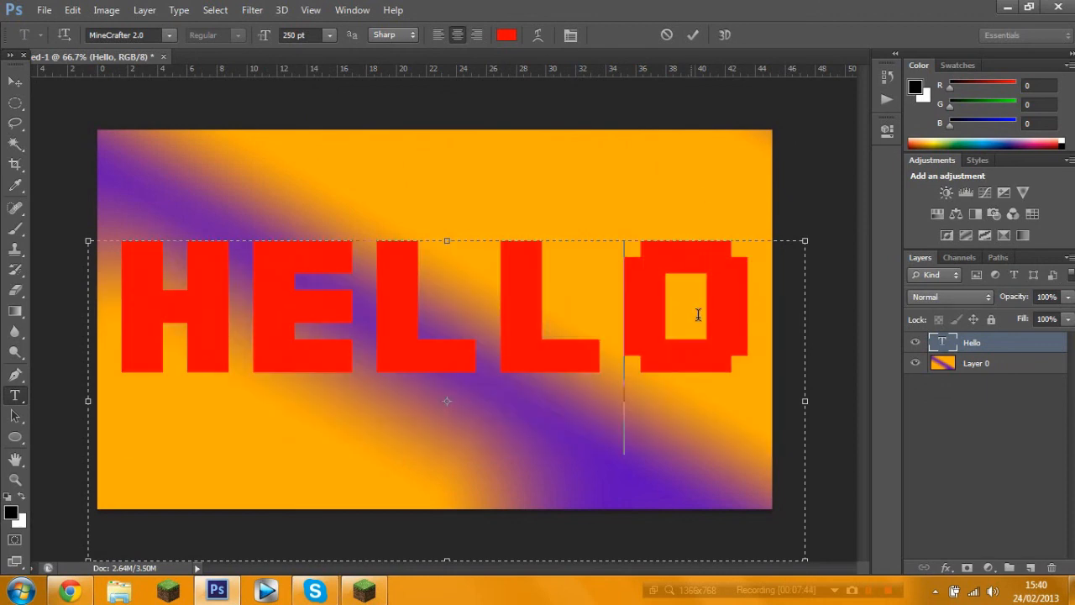
left_click_drag(811, 326, 225, 288)
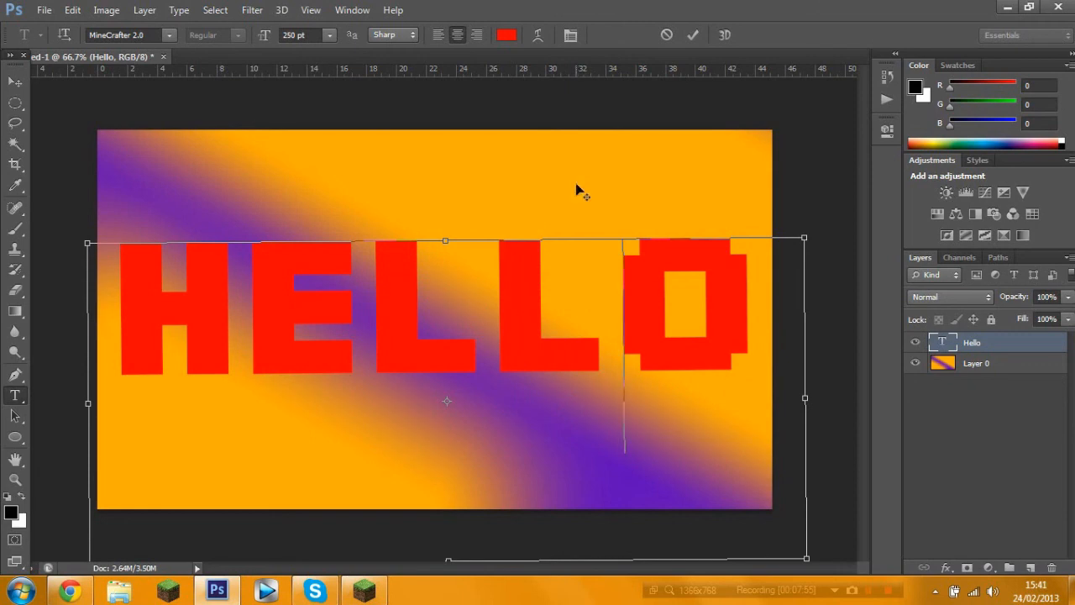
left_click_drag(777, 296, 165, 279)
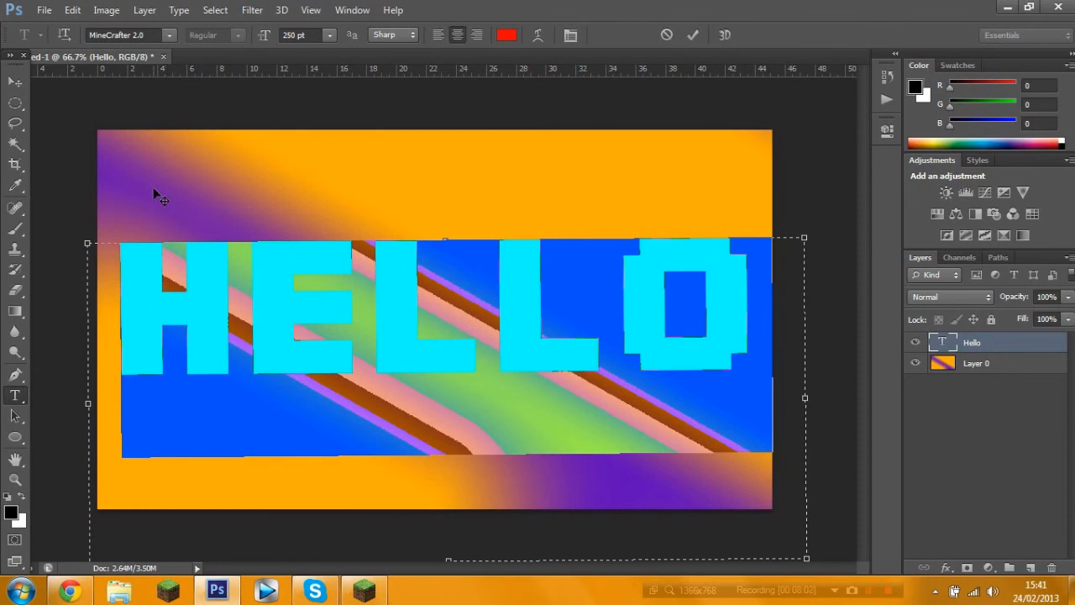
left_click(539, 37)
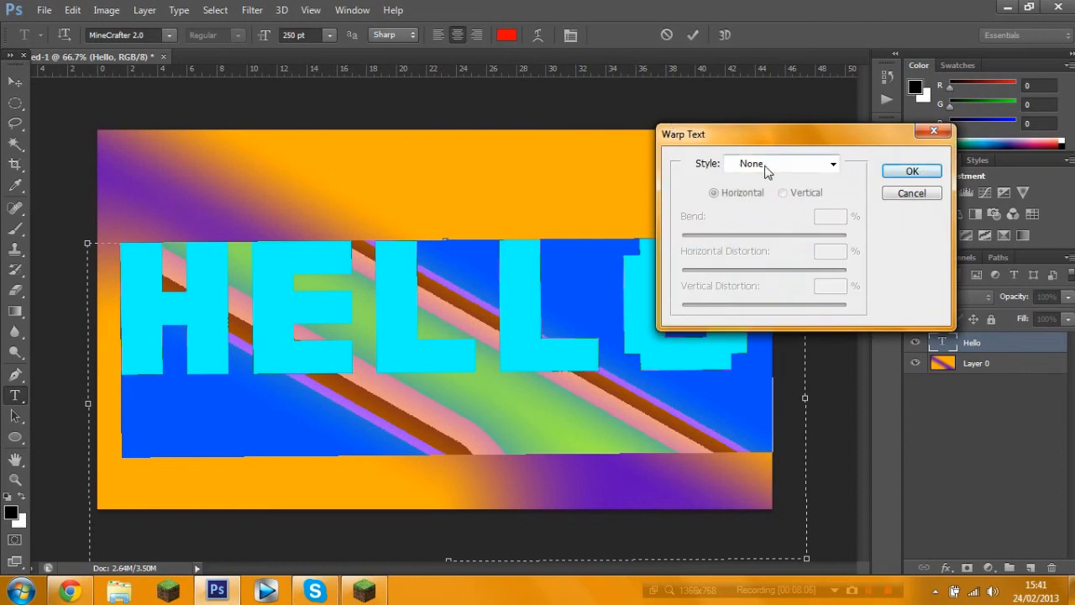
left_click(831, 166)
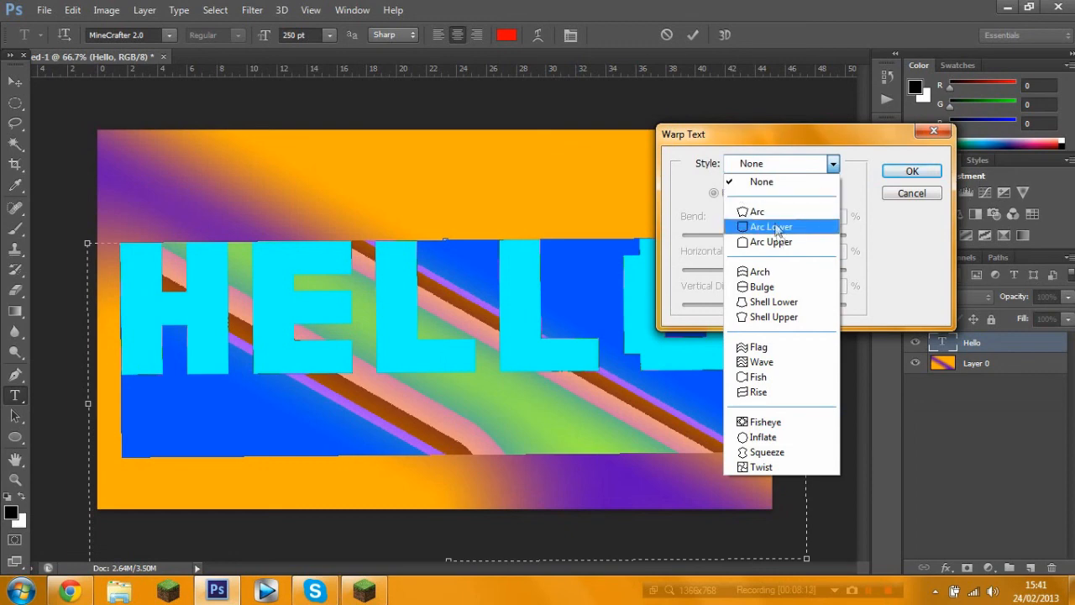
left_click(769, 219)
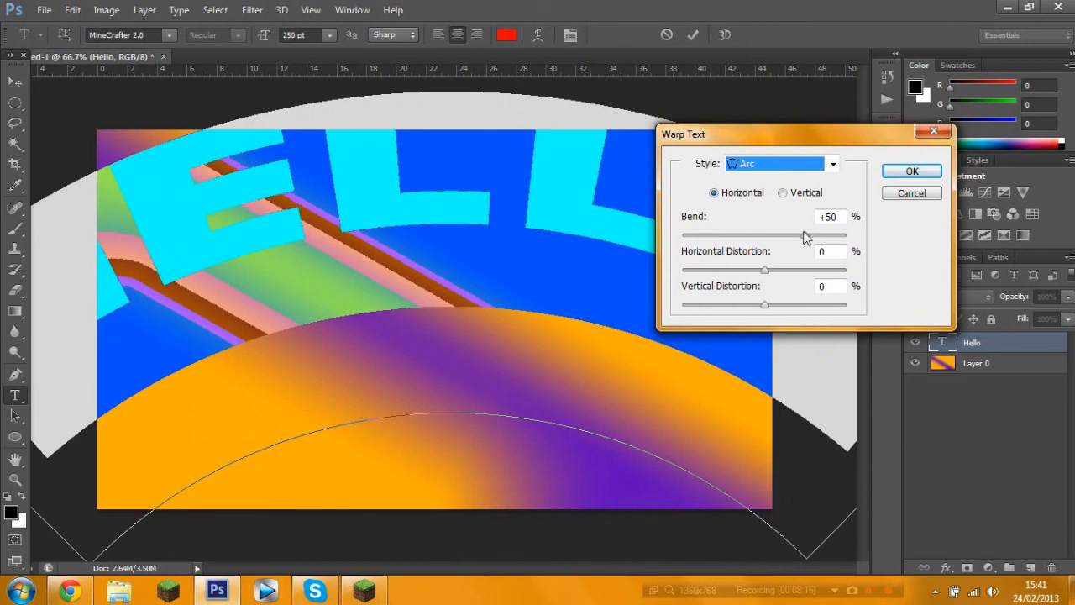
left_click_drag(805, 236, 764, 270)
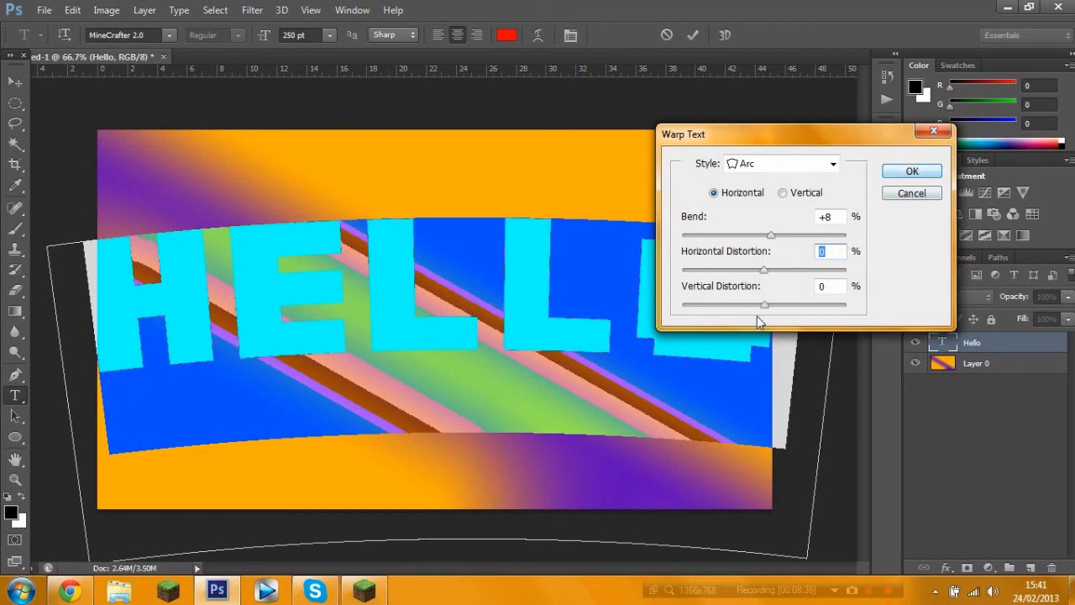
mouse_move(766, 311)
left_mouse_down()
mouse_move(779, 308)
mouse_move(759, 311)
left_mouse_up()
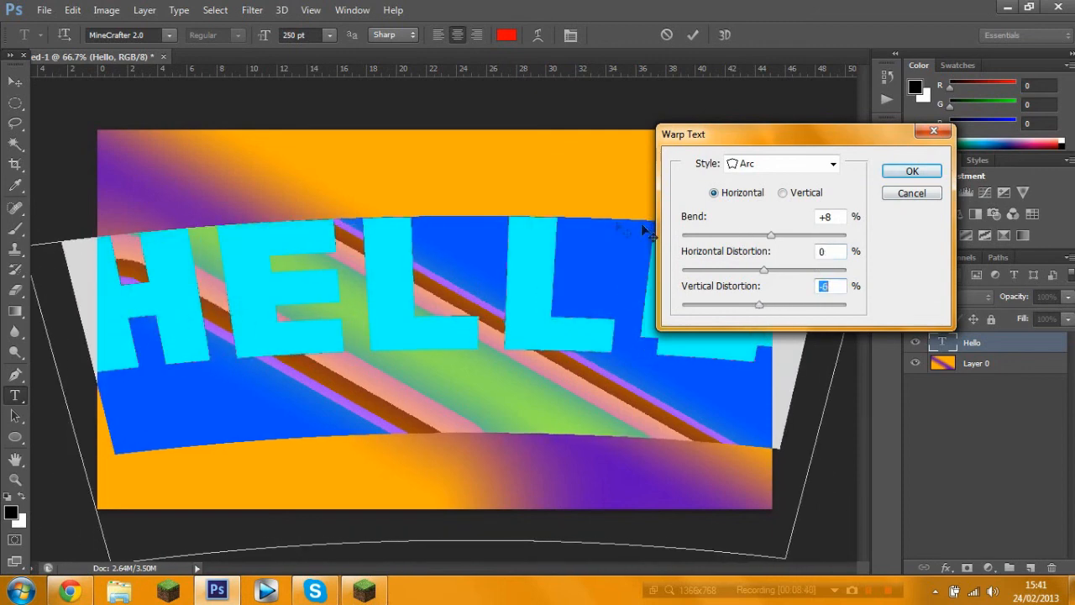
left_click_drag(761, 307, 766, 308)
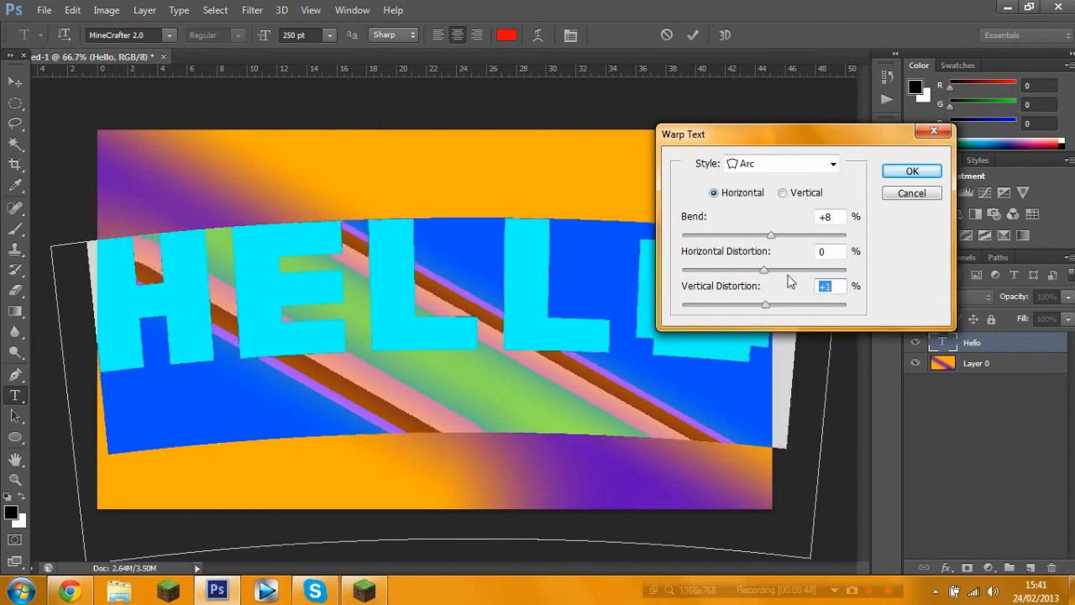
left_click(909, 169)
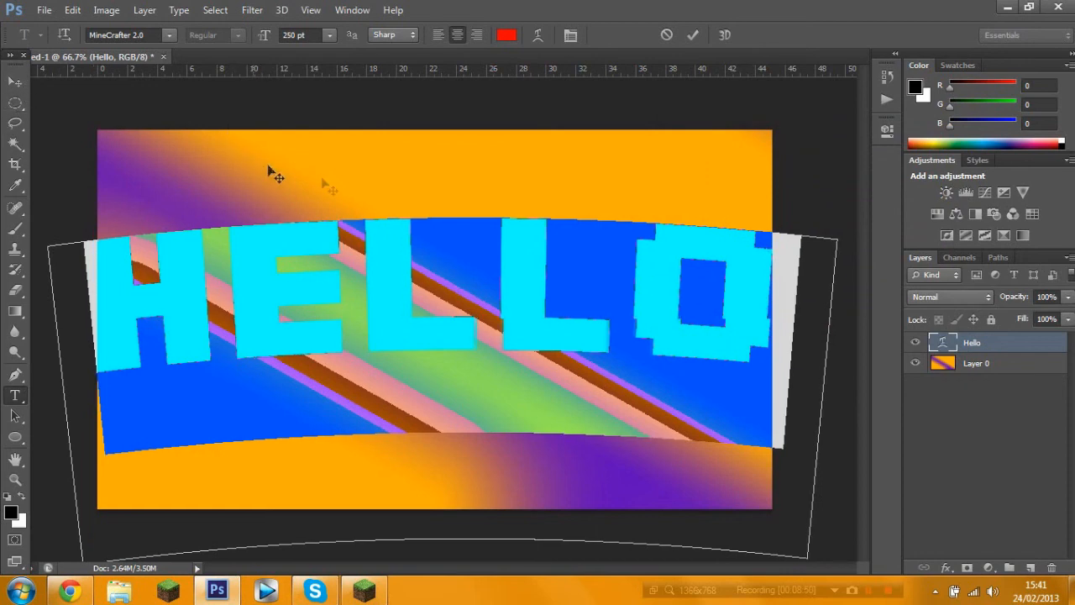
left_click(208, 276)
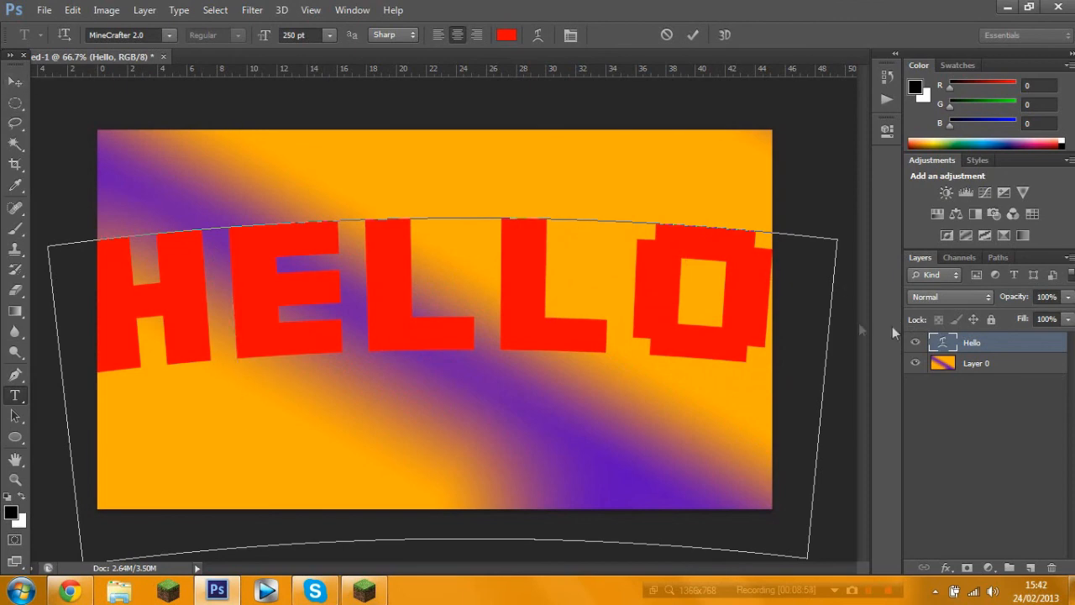
left_click_drag(800, 281, 227, 139)
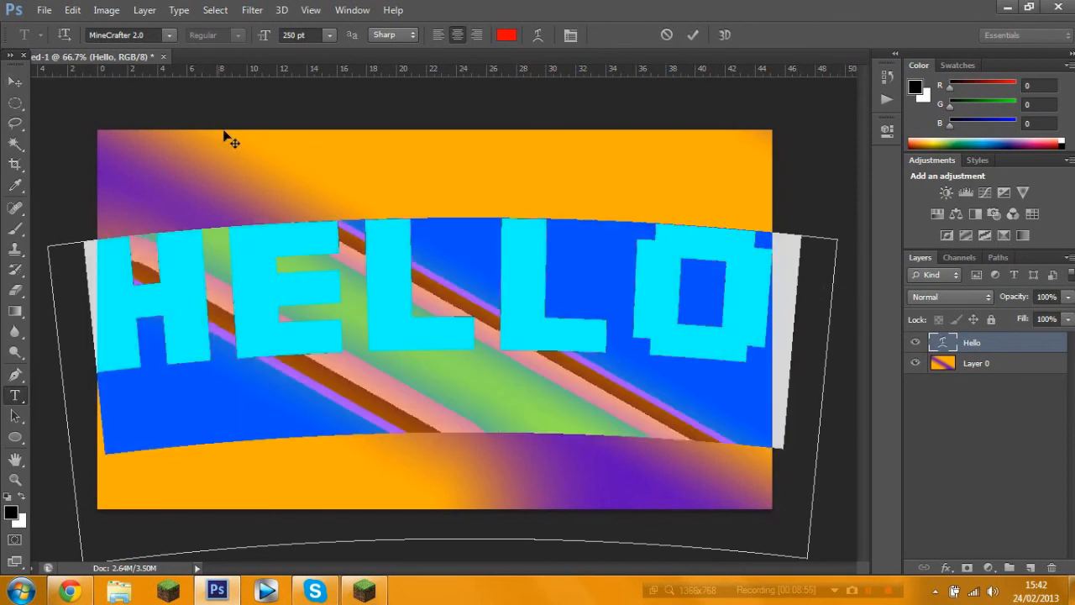
left_click(331, 35)
left_click(194, 134)
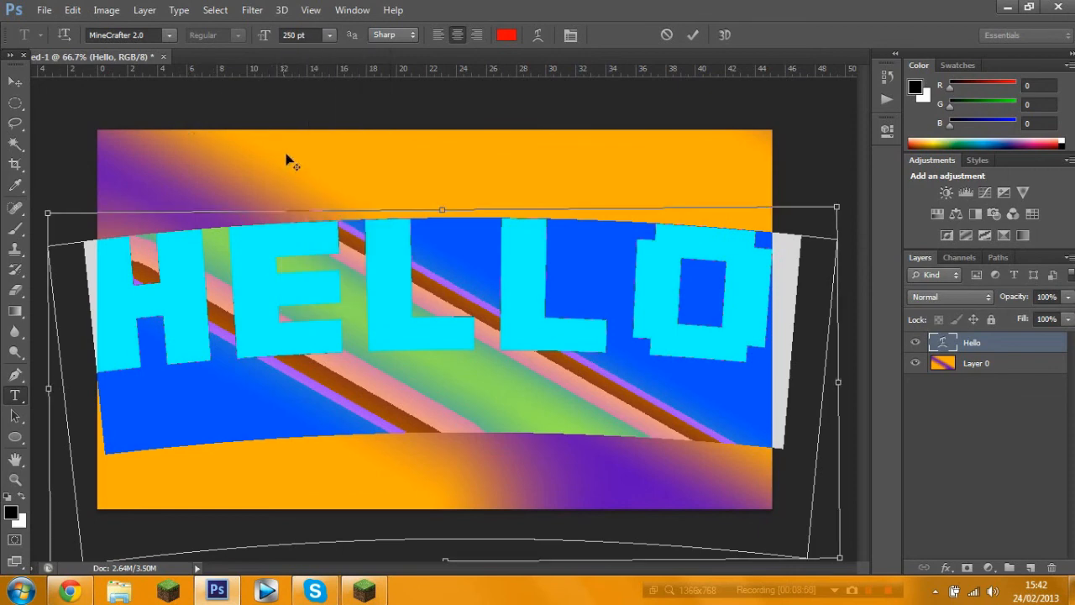
left_click(17, 82)
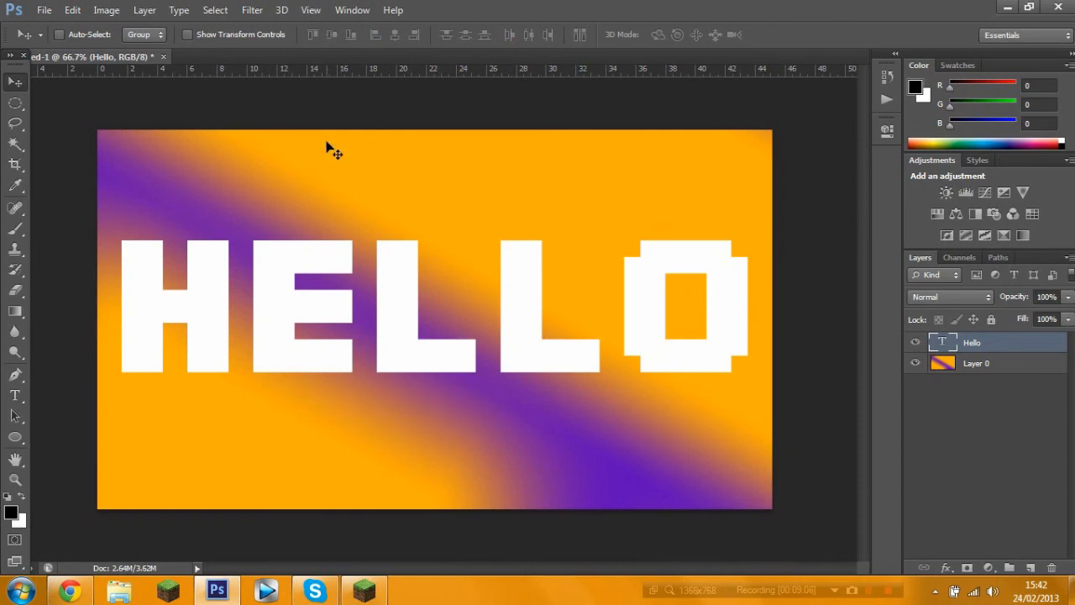
Select all of the unwarped "HELLO" text and recolour it pure red (R 255, G 0, B 0)
double_click(942, 342)
left_click(918, 88)
left_click_drag(534, 210, 547, 126)
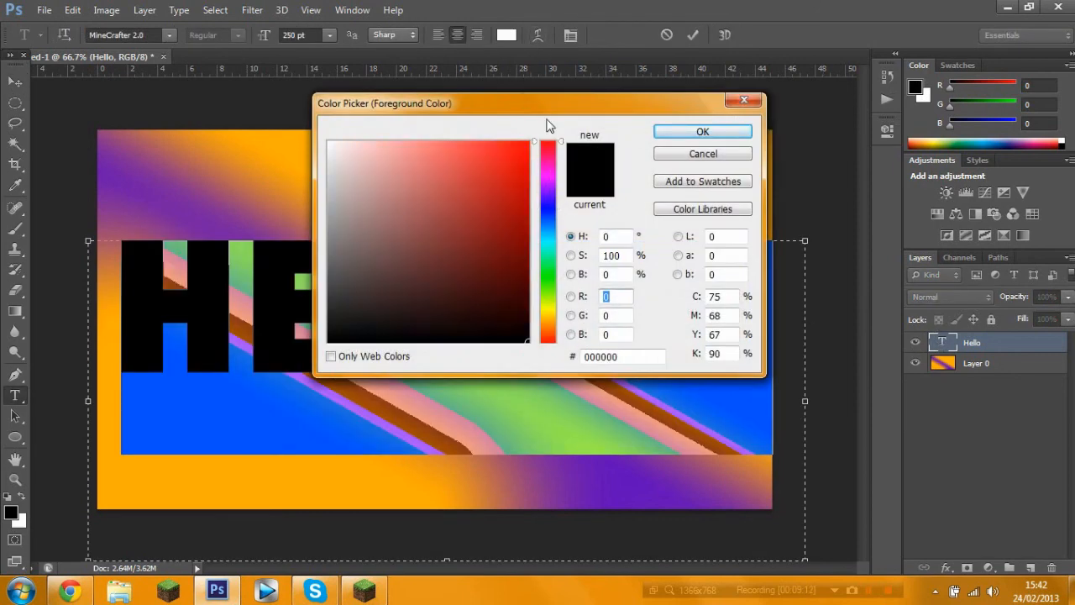
left_click(530, 142)
left_click(668, 137)
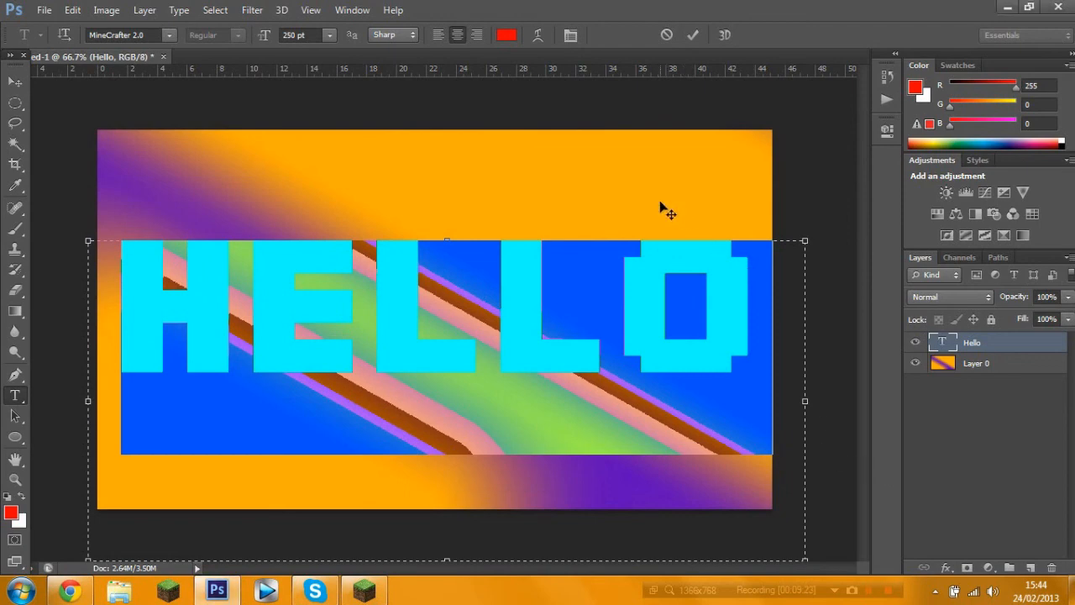
left_click(15, 81)
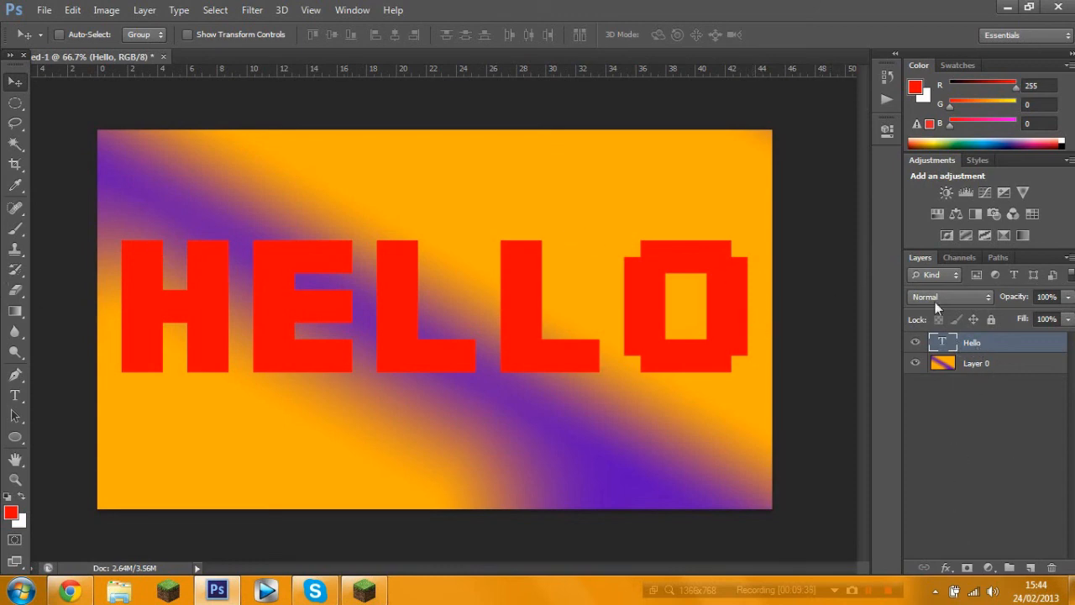
Add a black outside Stroke effect to the Hello text layer and try a size of 12 px
left_click(948, 569)
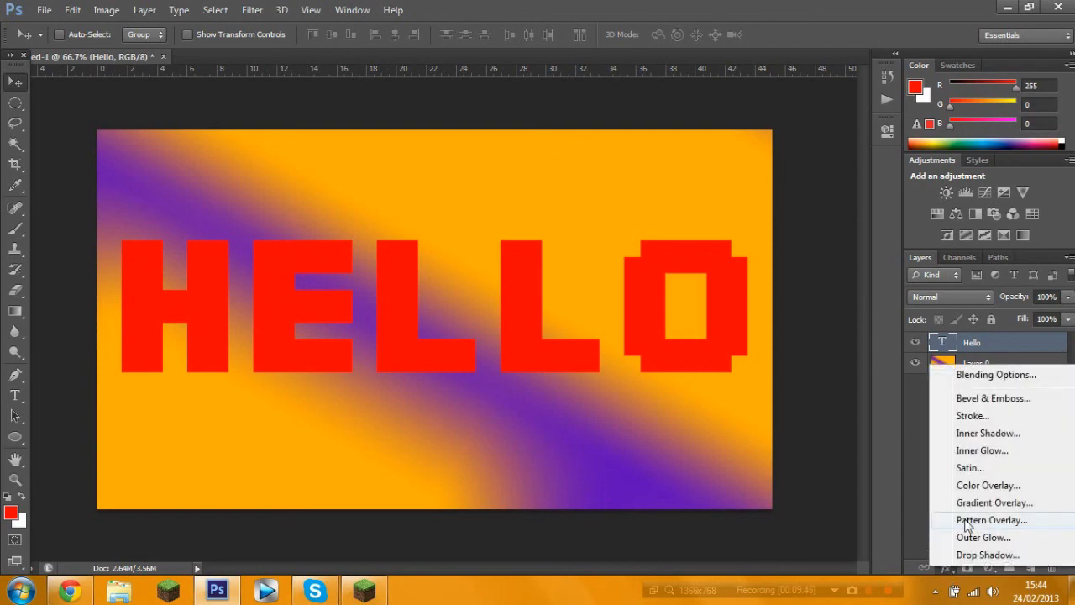
left_click(979, 417)
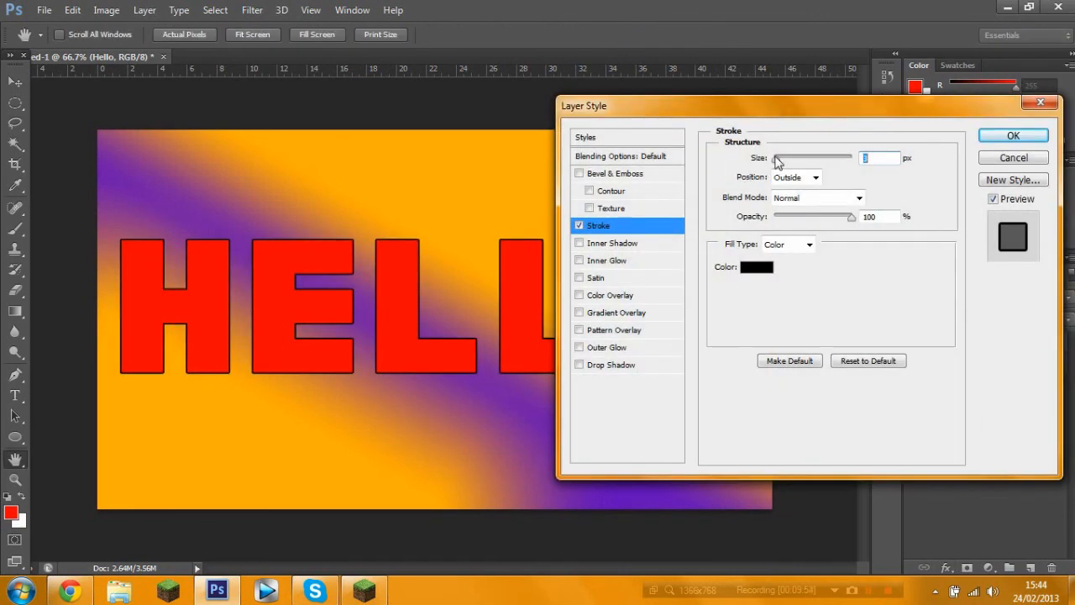
type("123")
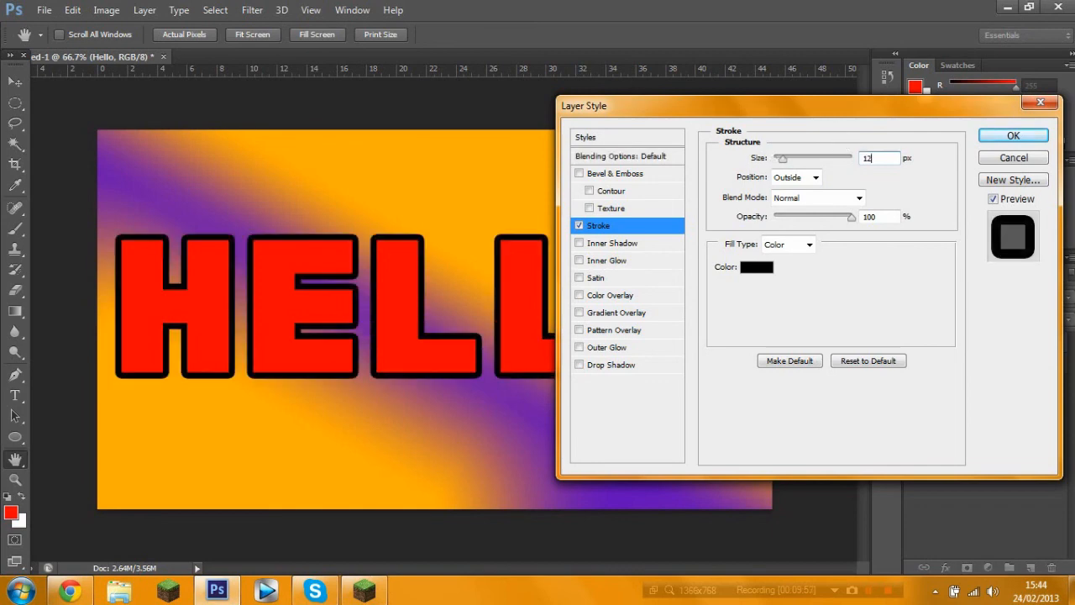
key("BackSpace")
key("BackSpace")
key("BackSpace")
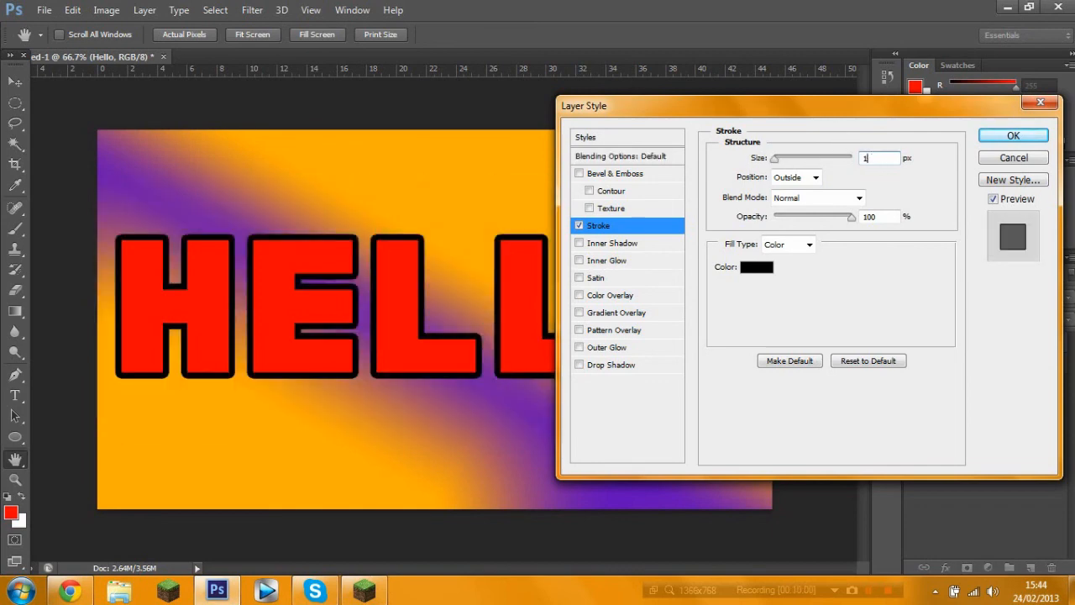
type("2")
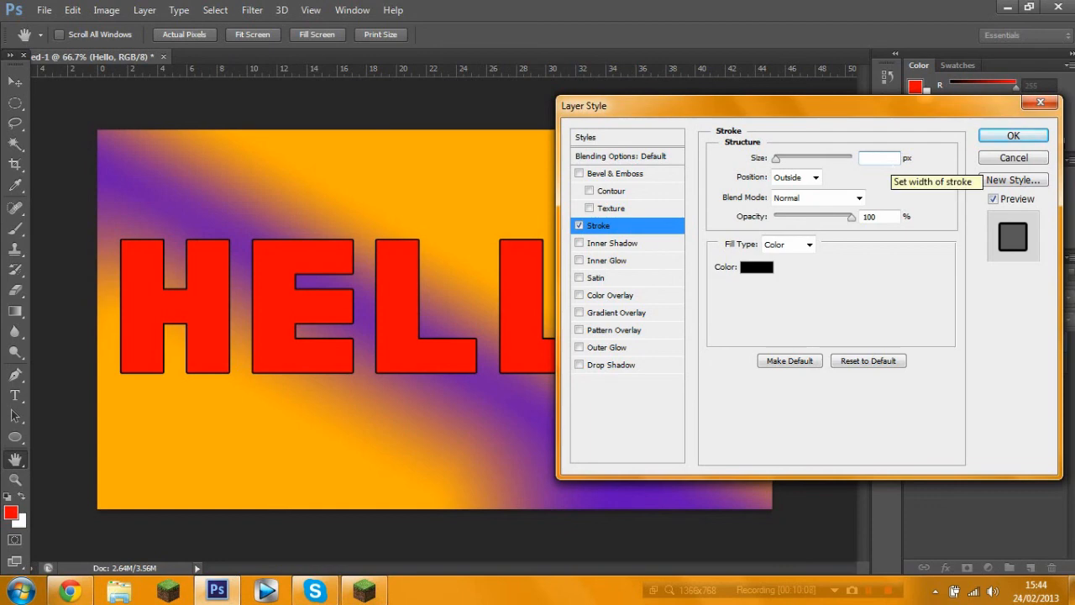
Compare several stroke sizes, including 6 and 76 px, and set the text outline to 7 px
key("BackSpace")
type("5")
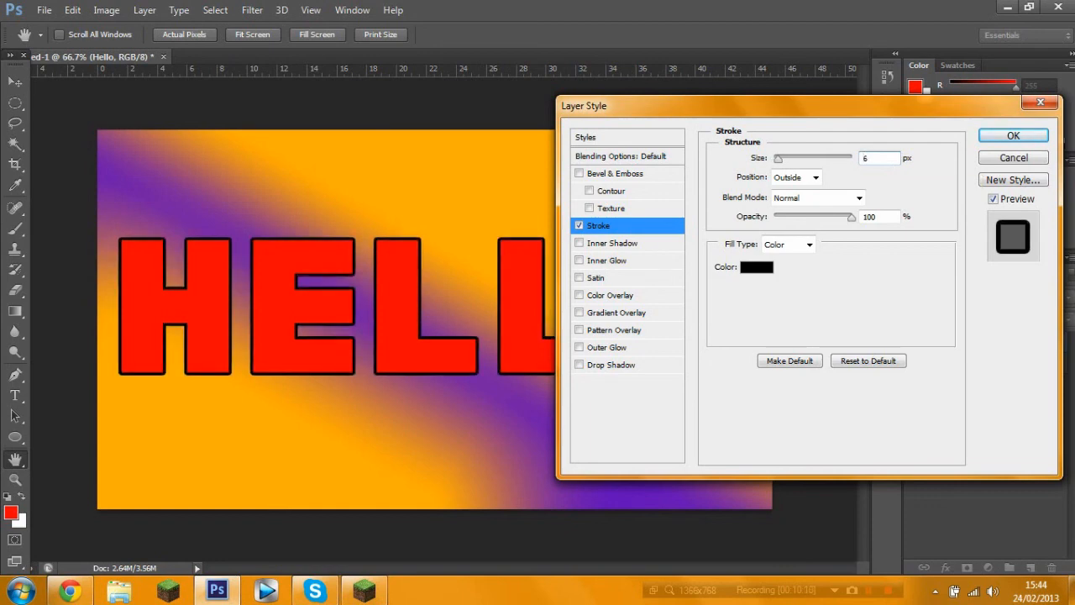
type("70")
key("BackSpace")
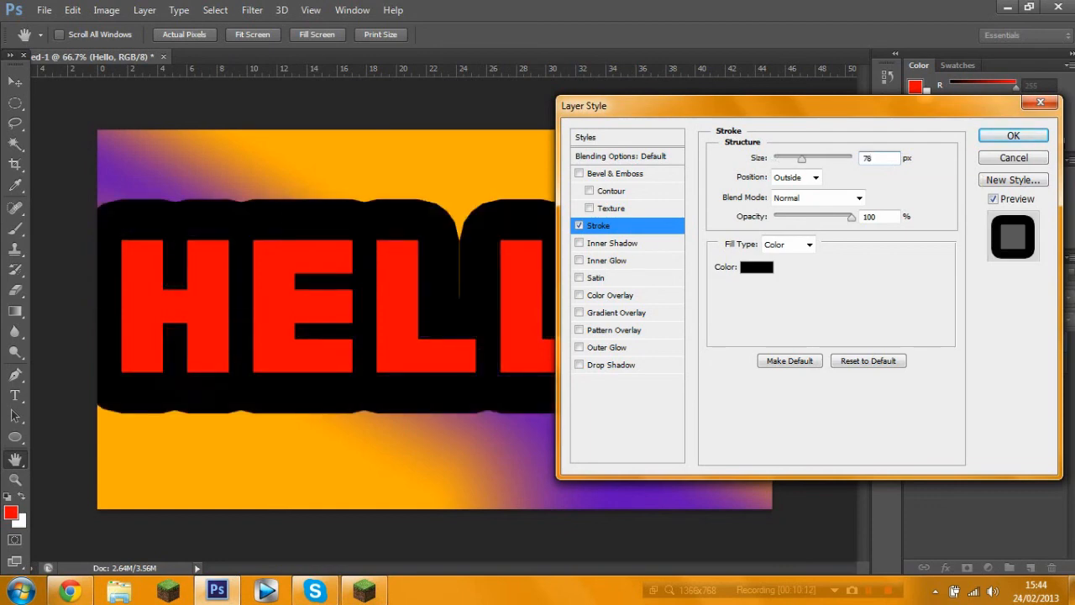
type("5")
key("Up")
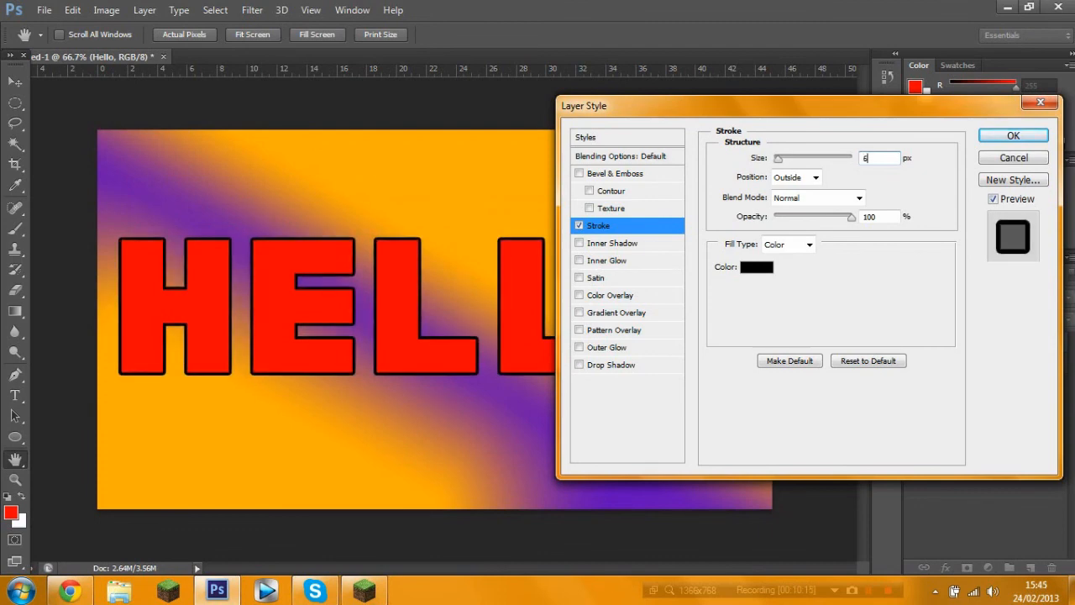
type("7")
type("8")
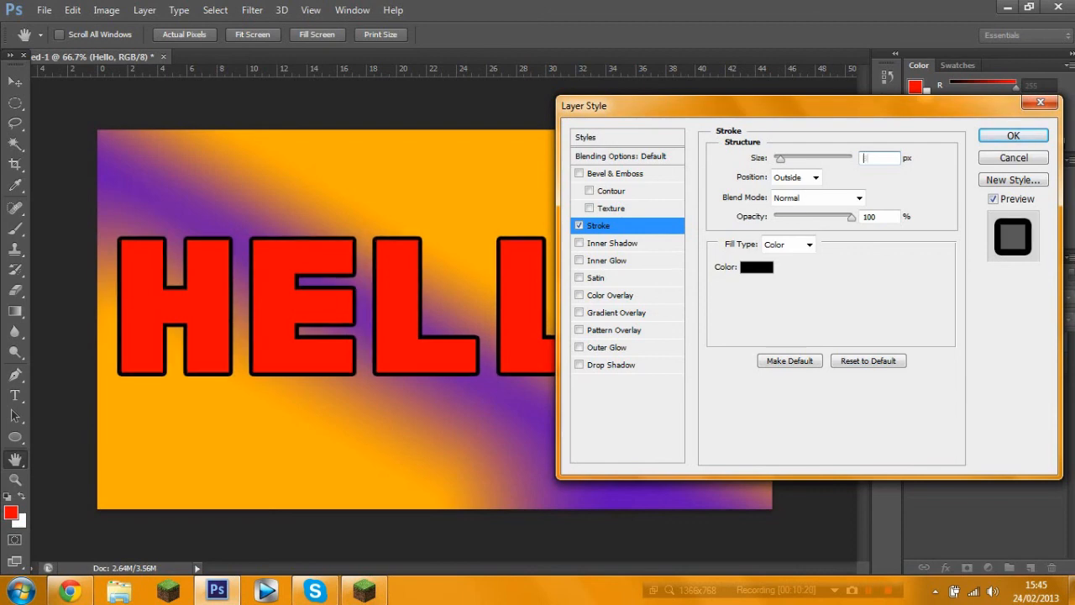
type("7")
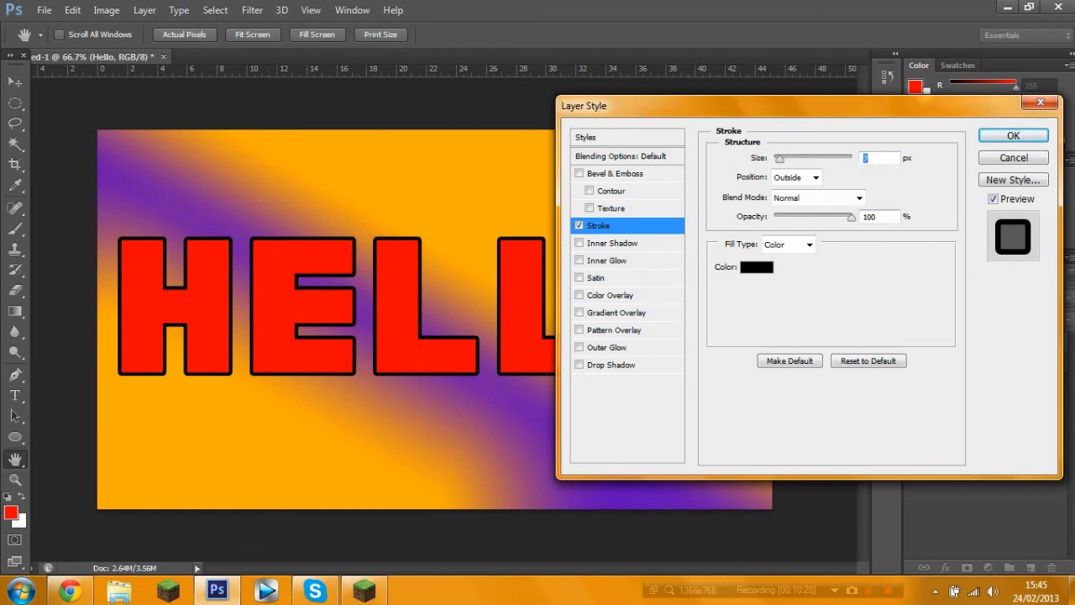
Try lower opacities for the stroke and set the opacity back to 100 %
left_click_drag(851, 218, 708, 227)
left_click_drag(775, 220, 805, 223)
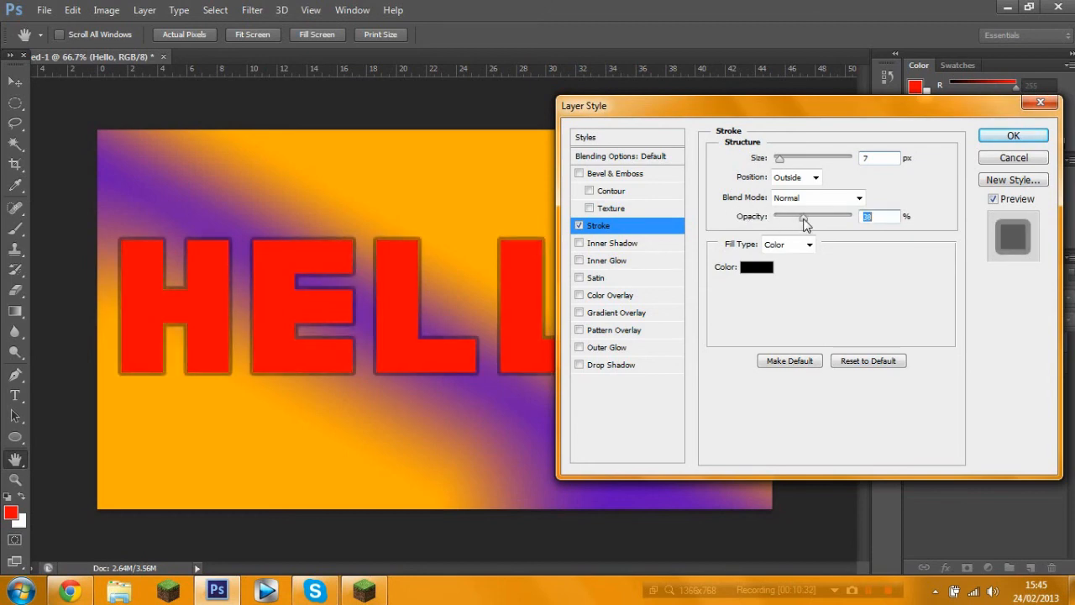
left_click_drag(805, 222, 924, 237)
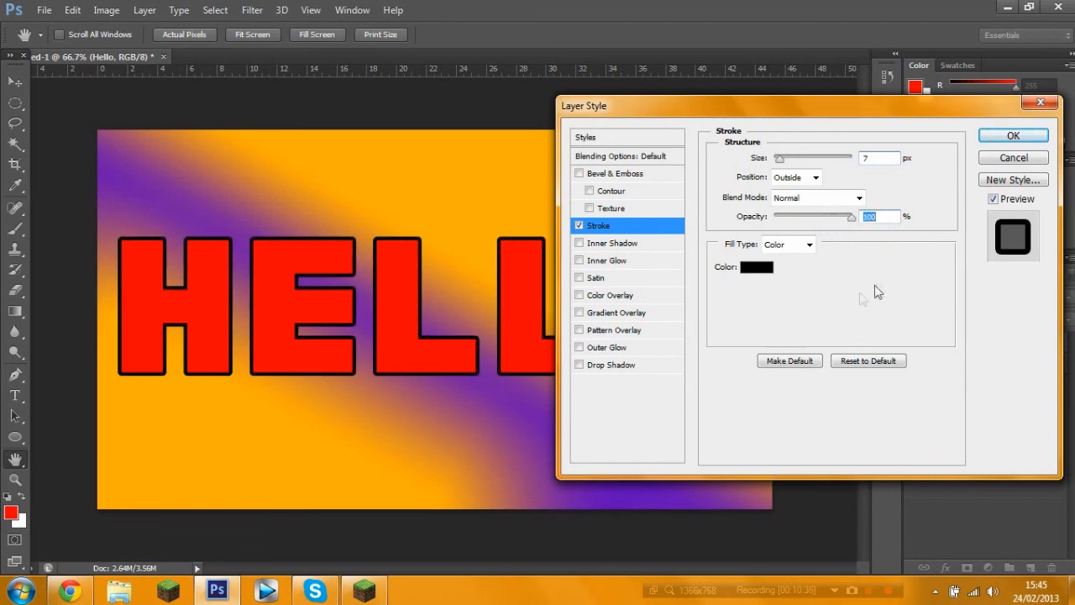
Try red and white as the stroke colour, return it to black (000000) and apply the Stroke effect
left_click(771, 273)
left_click_drag(418, 194, 284, 127)
mouse_move(411, 213)
left_mouse_down()
mouse_move(486, 214)
mouse_move(523, 148)
left_mouse_up()
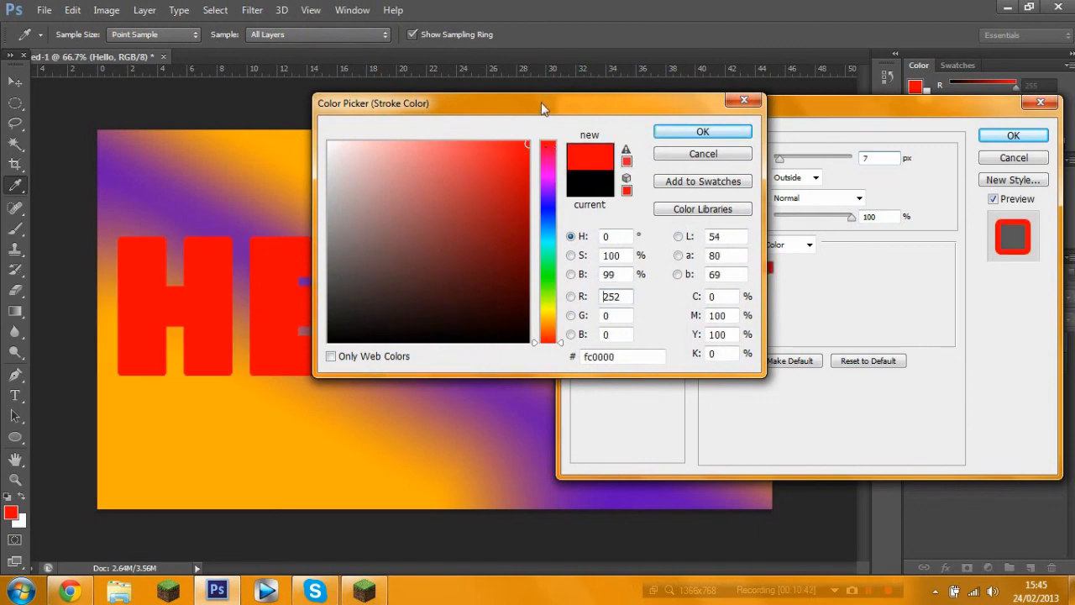
left_click_drag(376, 166, 328, 143)
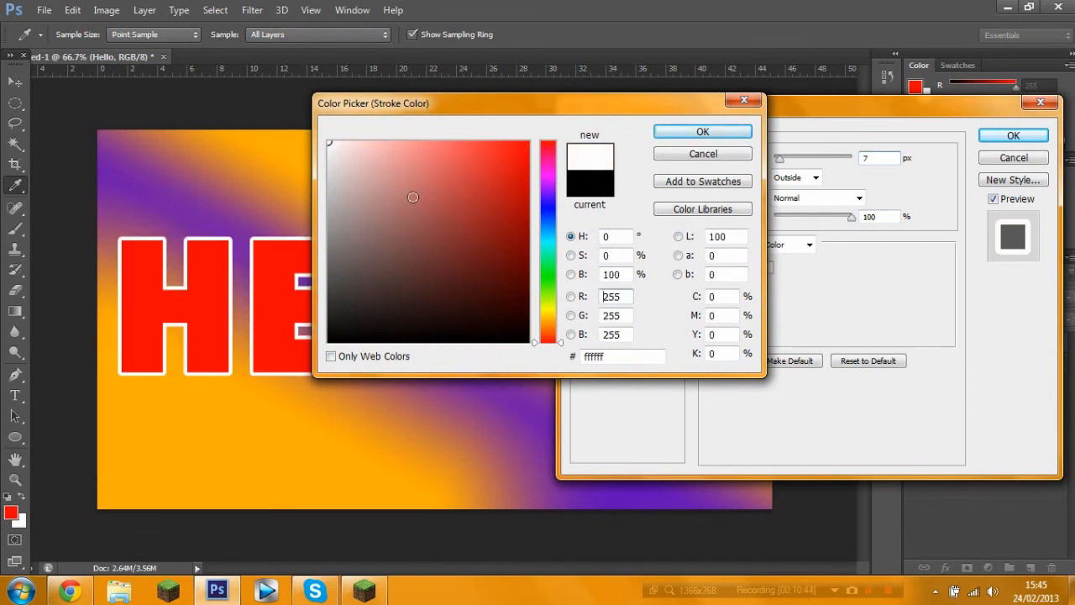
left_click_drag(394, 288, 531, 342)
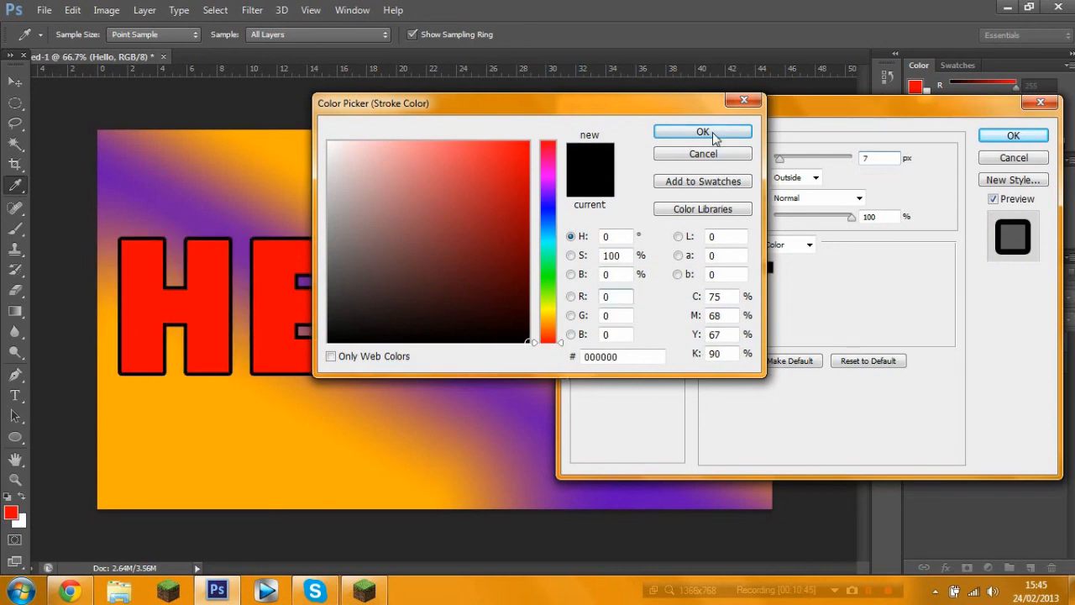
left_click(702, 132)
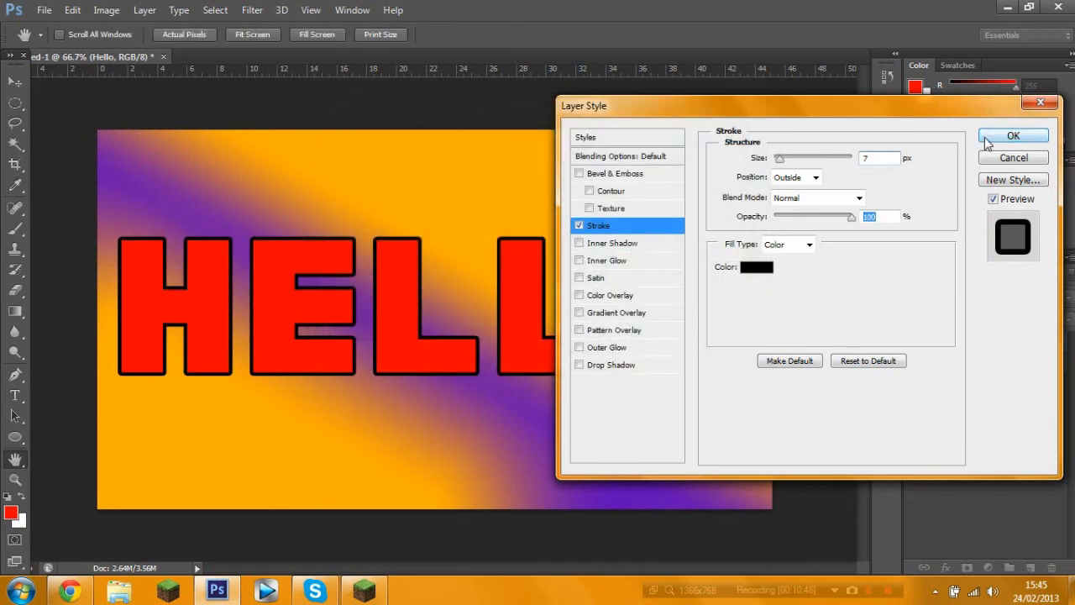
left_click(999, 138)
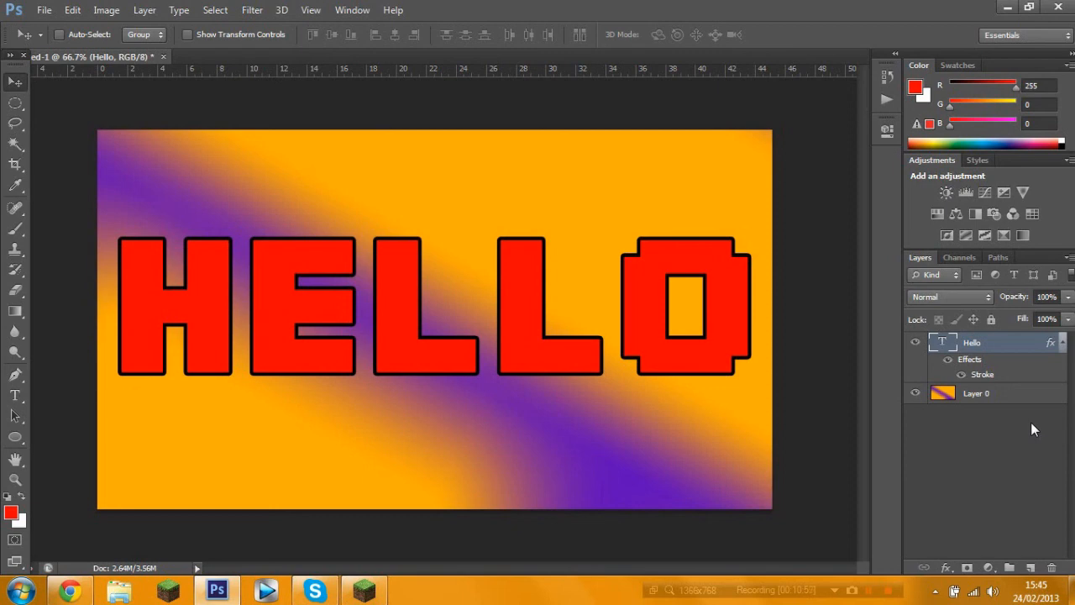
Add a smooth Inner Bevel effect to the Hello text and try depths of 1000 % and 52 %
left_click(946, 568)
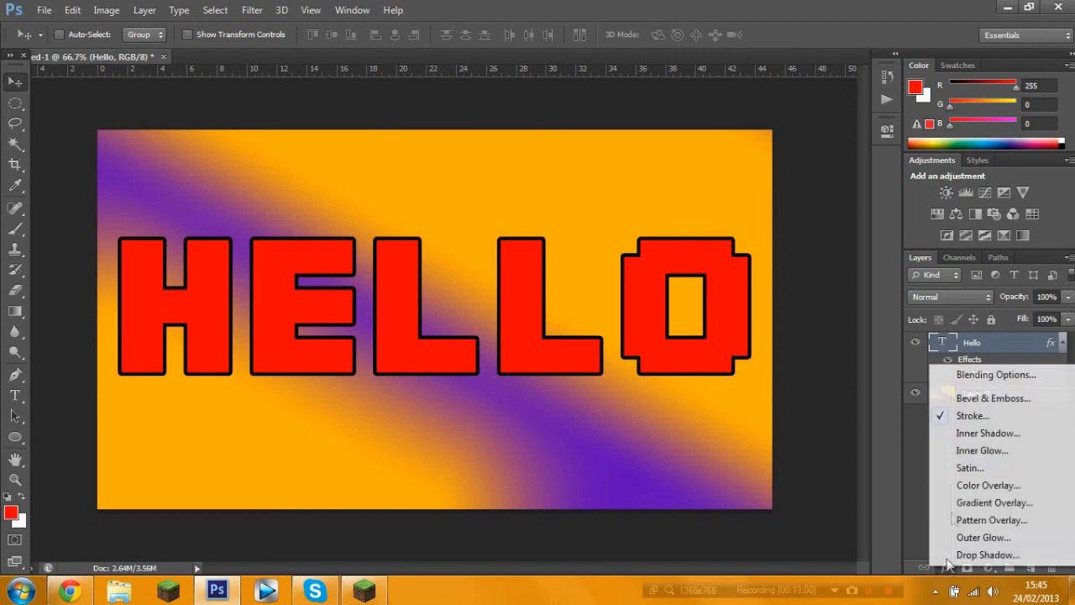
left_click(966, 399)
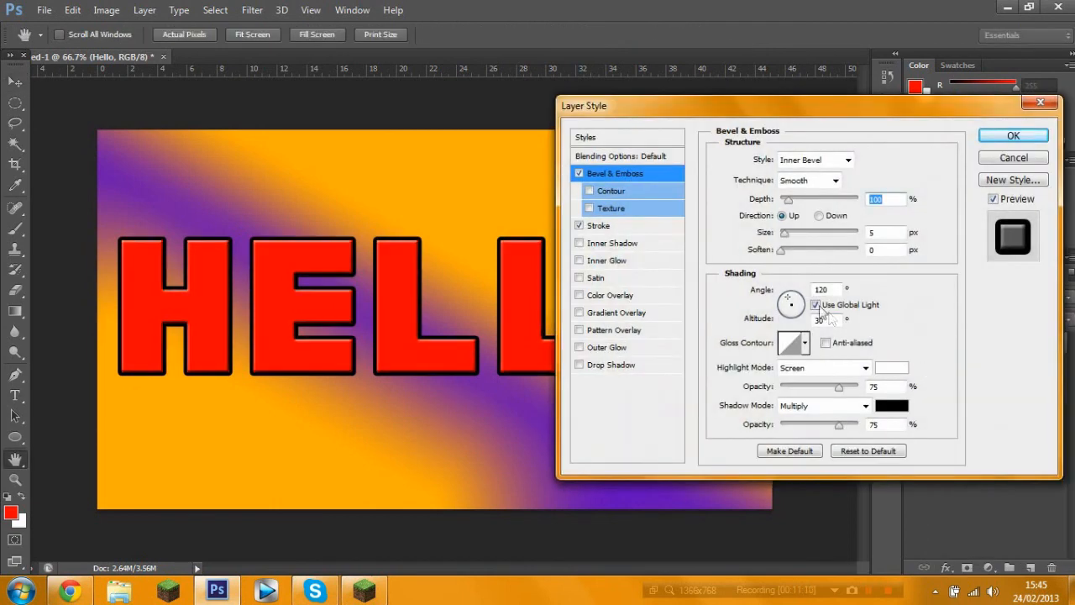
left_click_drag(867, 97, 881, 130)
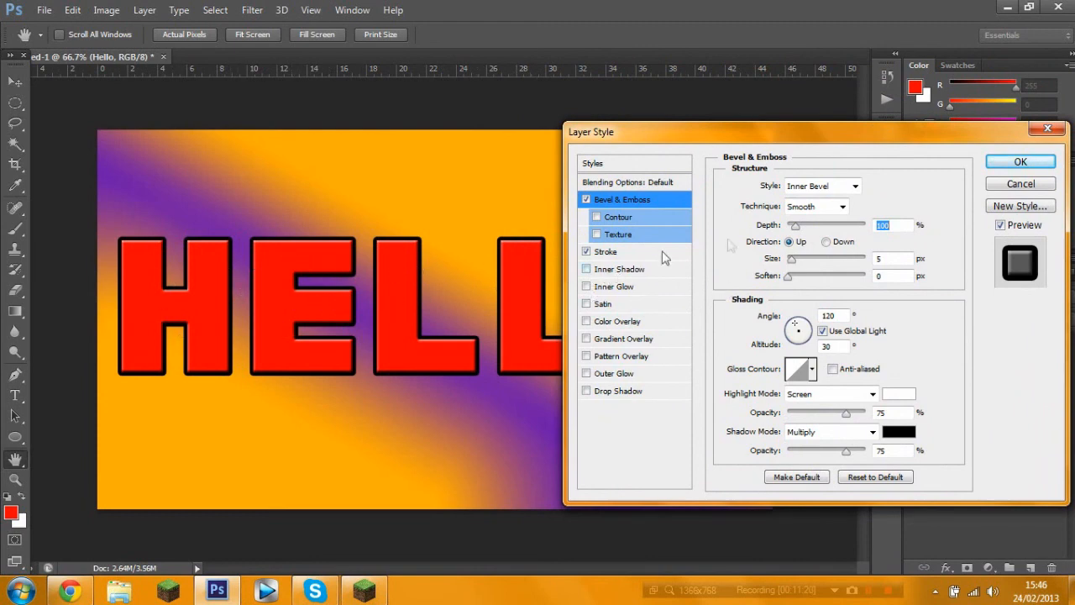
left_click_drag(795, 225, 884, 232)
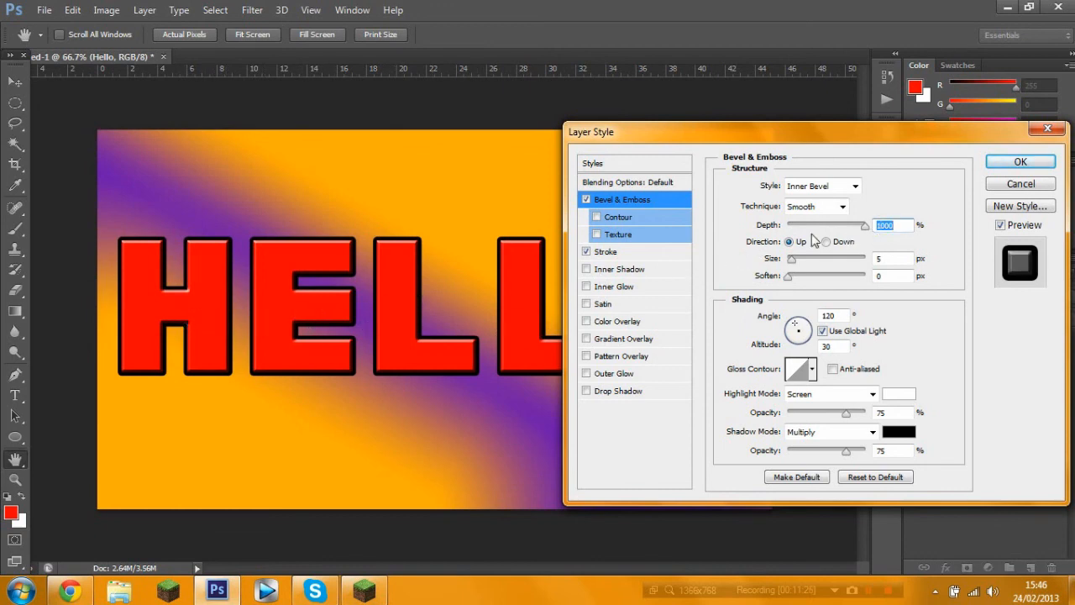
left_click_drag(866, 229, 792, 242)
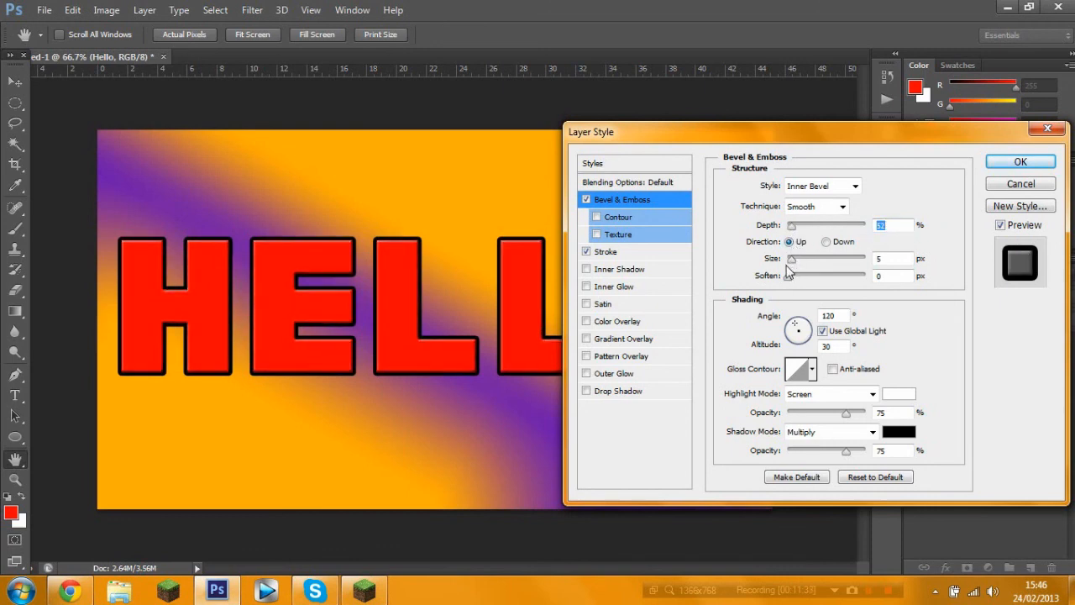
Try 16 px of bevel softening, raise the depth to 1000 % and set the softening to 2 px
left_click_drag(790, 277, 908, 281)
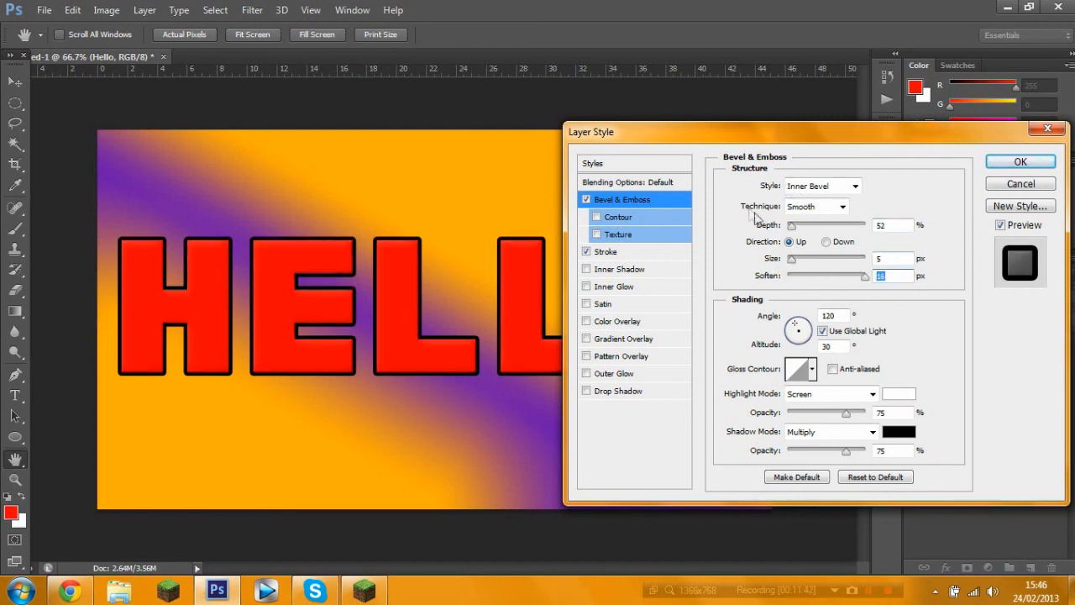
left_click_drag(792, 227, 865, 225)
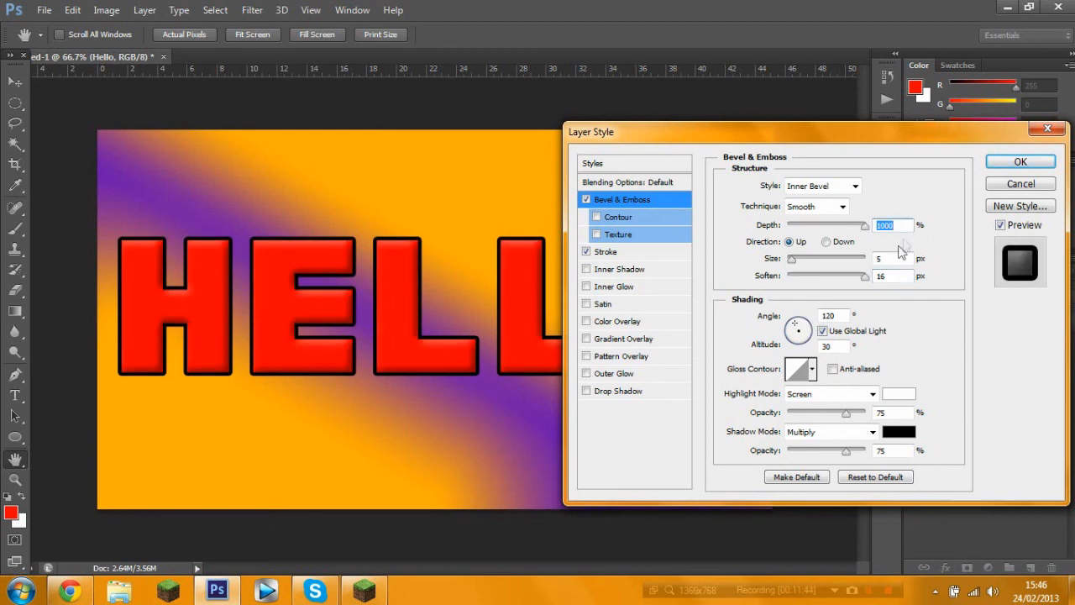
left_click_drag(865, 277, 790, 281)
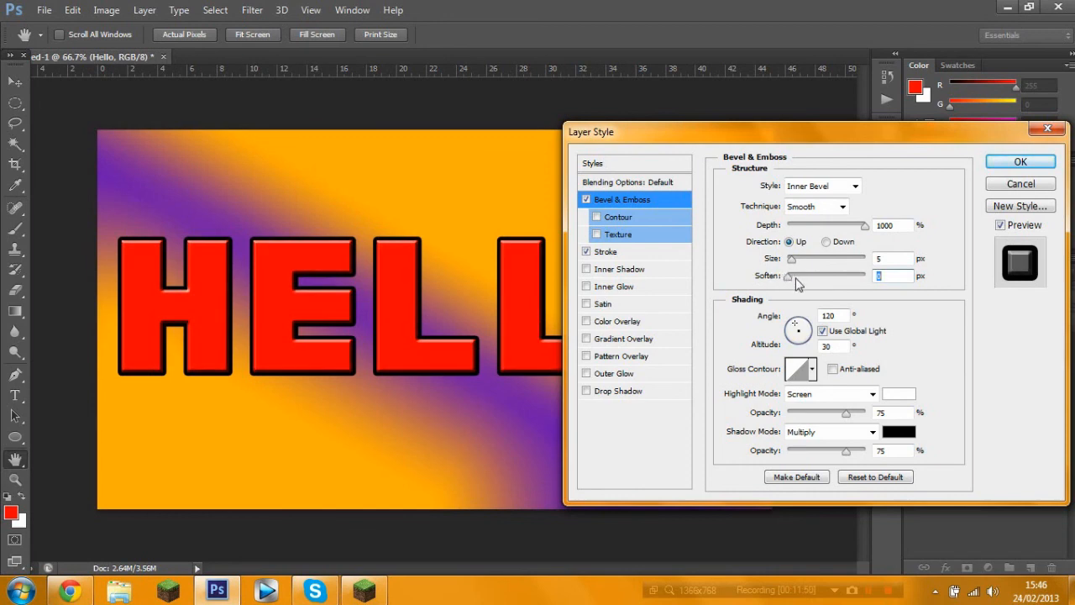
left_click_drag(790, 283, 796, 282)
Compare bevel sizes of 250, 49 and 24 px and set the size to 16 px
left_click_drag(791, 265, 866, 271)
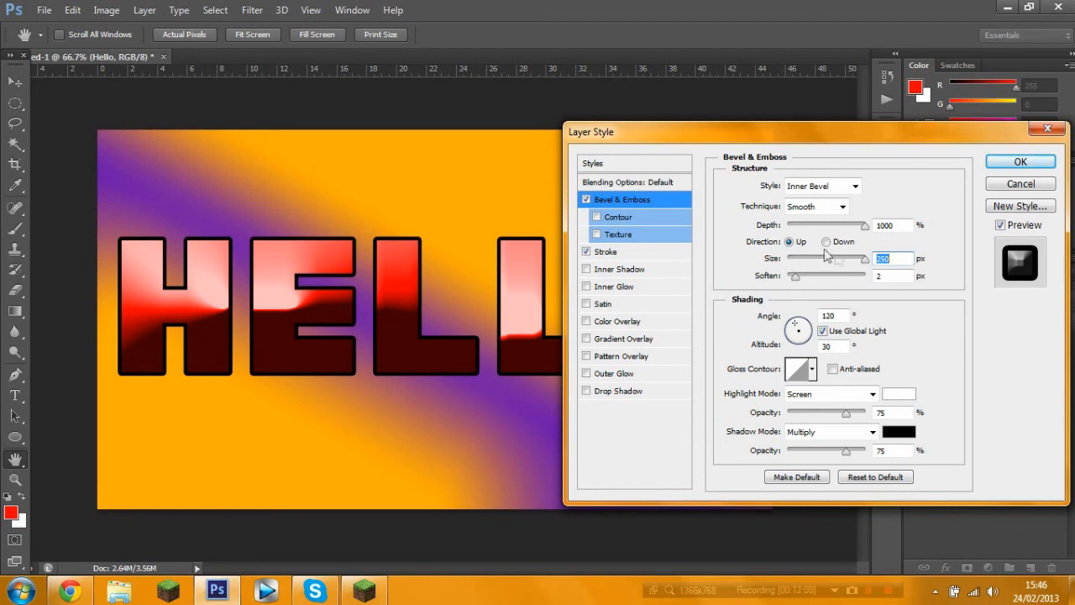
left_click_drag(865, 260, 805, 267)
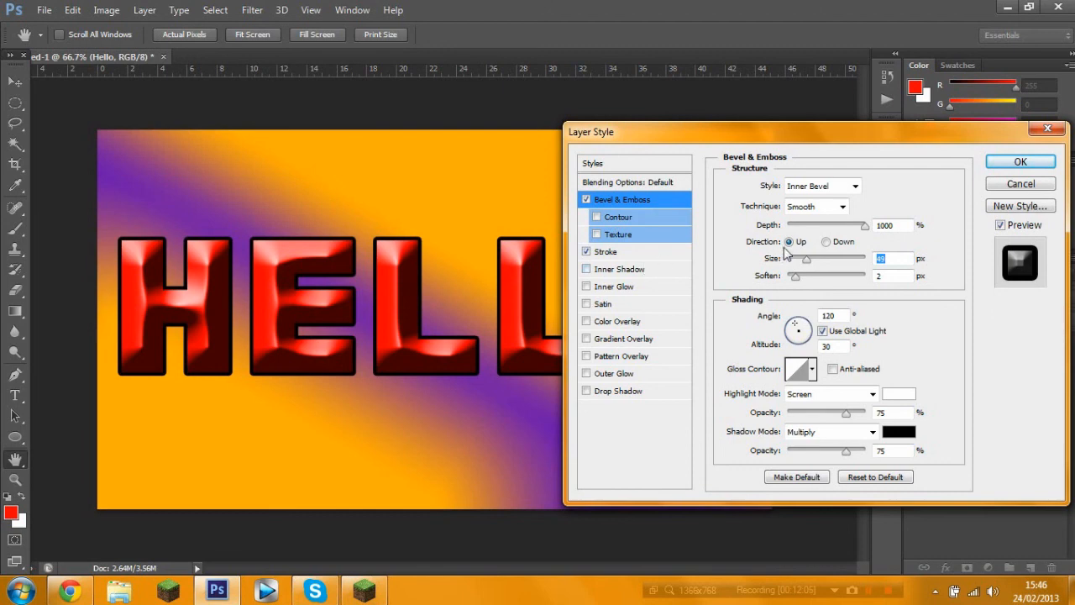
left_click_drag(805, 260, 800, 267)
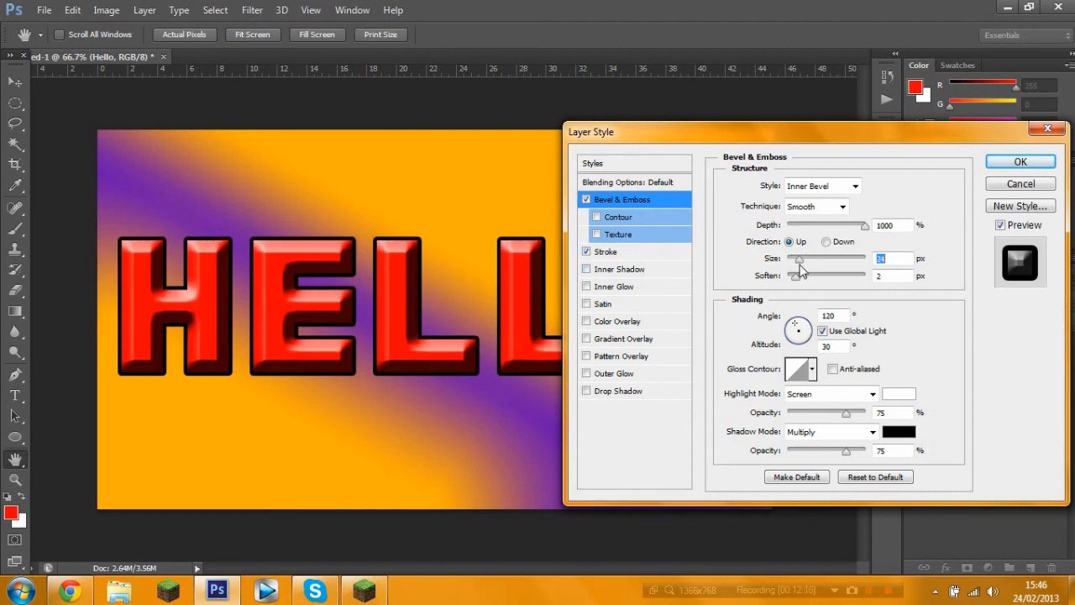
left_click_drag(799, 268, 798, 270)
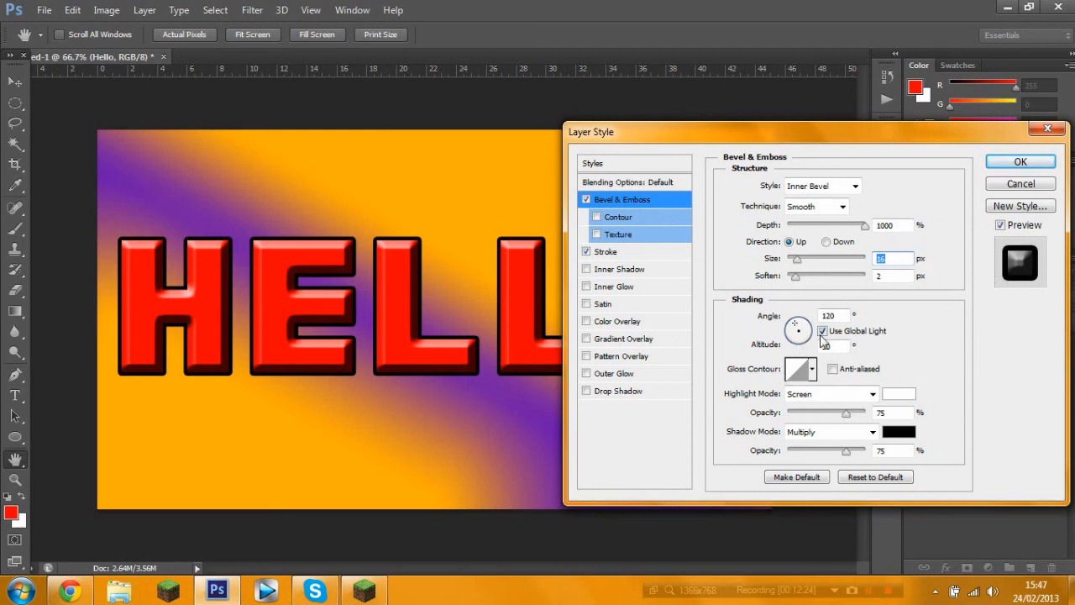
Try several bevel light directions, set the angle to 119° with 37° altitude and apply the effect
mouse_move(803, 329)
left_mouse_down()
mouse_move(813, 330)
mouse_move(805, 346)
mouse_move(787, 344)
left_mouse_up()
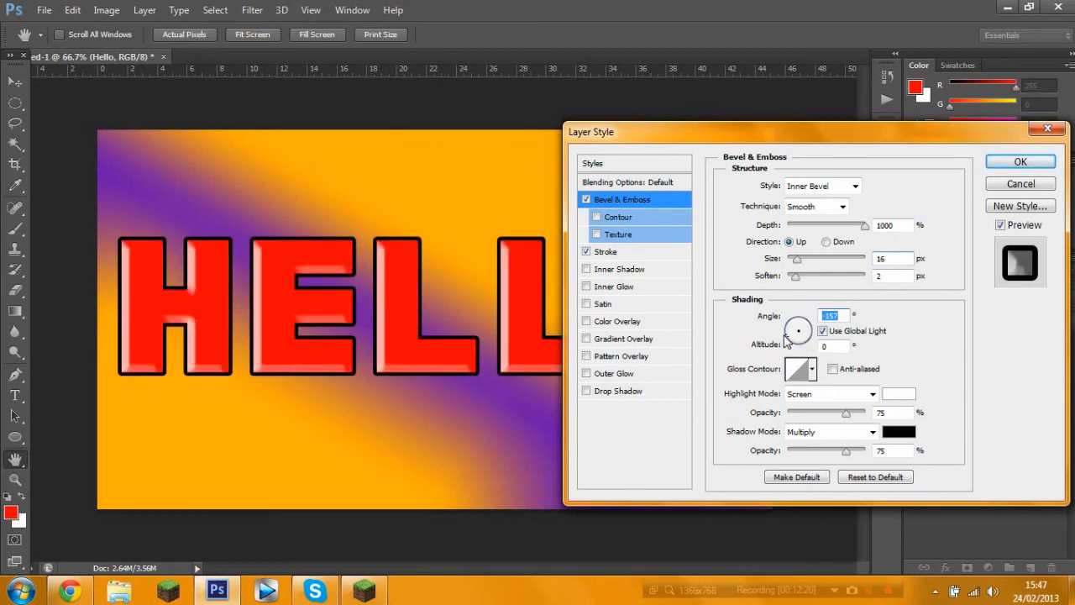
left_click(804, 327)
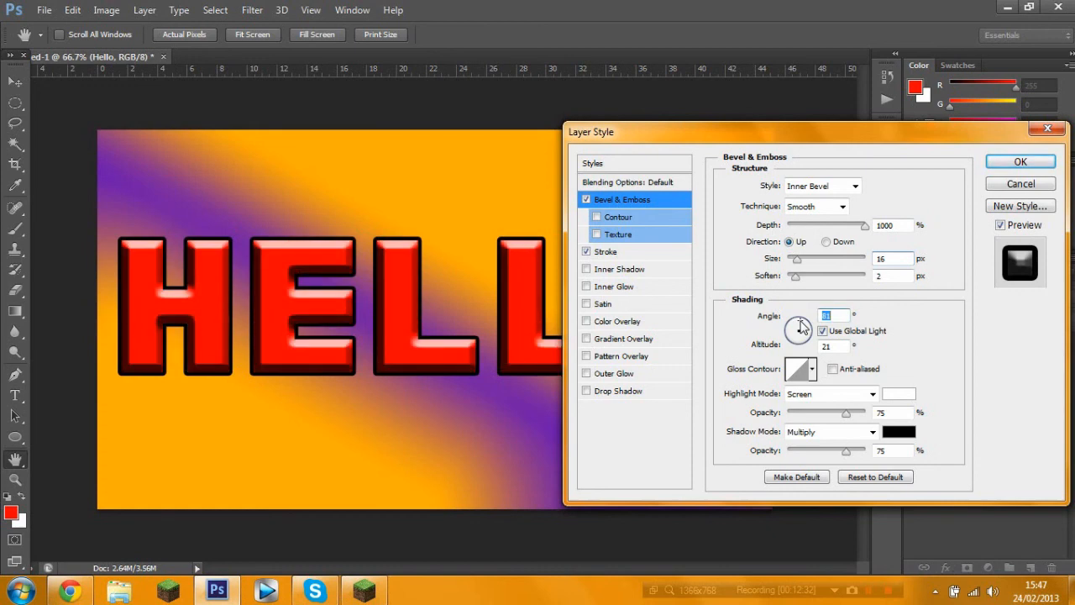
left_click_drag(802, 327, 797, 330)
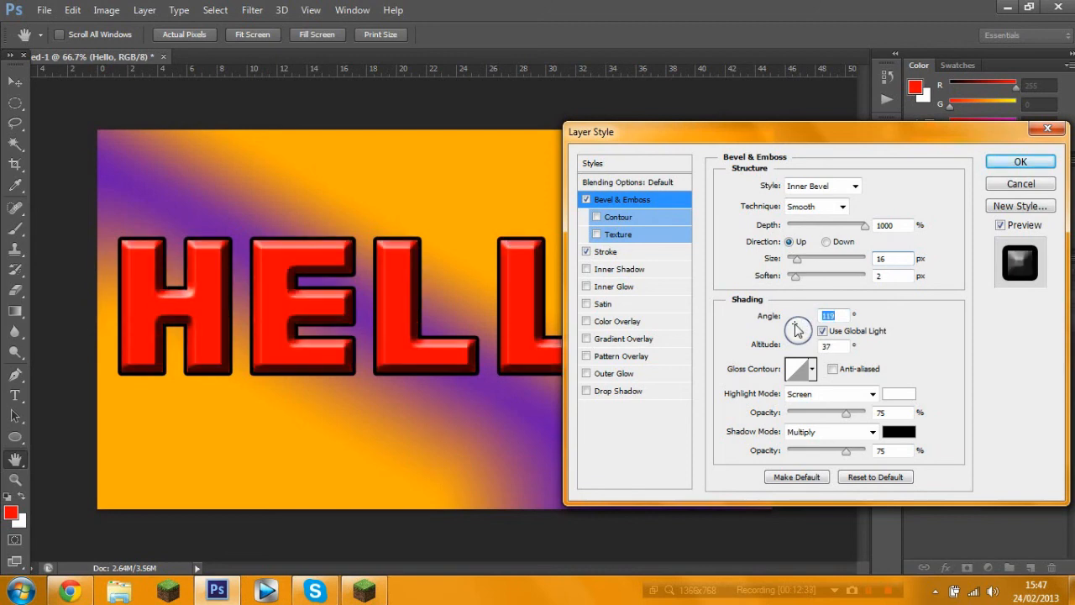
left_click(1020, 163)
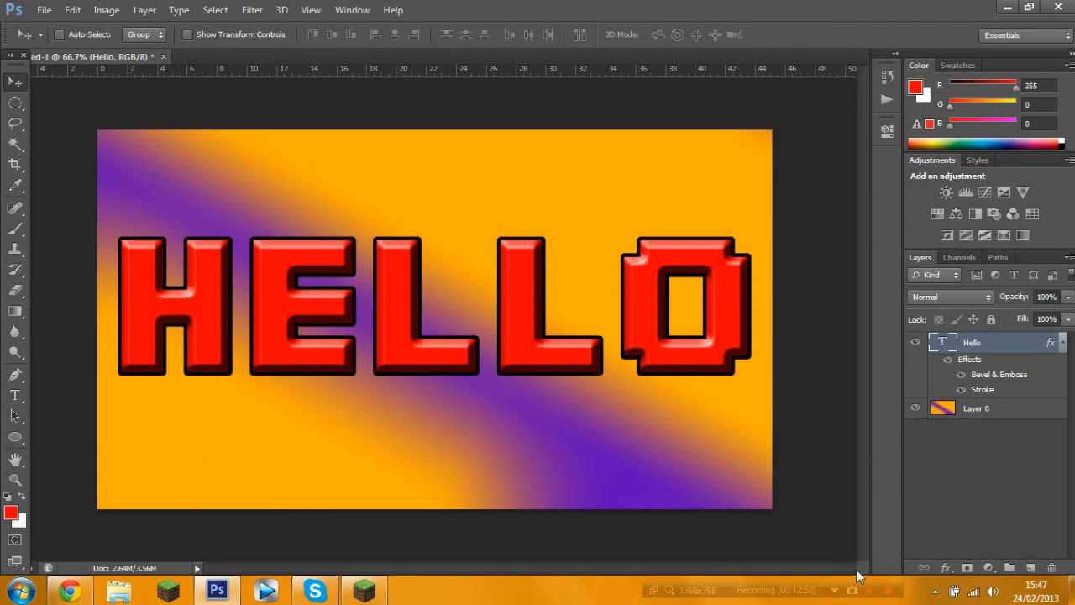
Paste the copied diamond sword image and remove its white background using the Magic Wand, leaving nothing selected
key("ctrl+v")
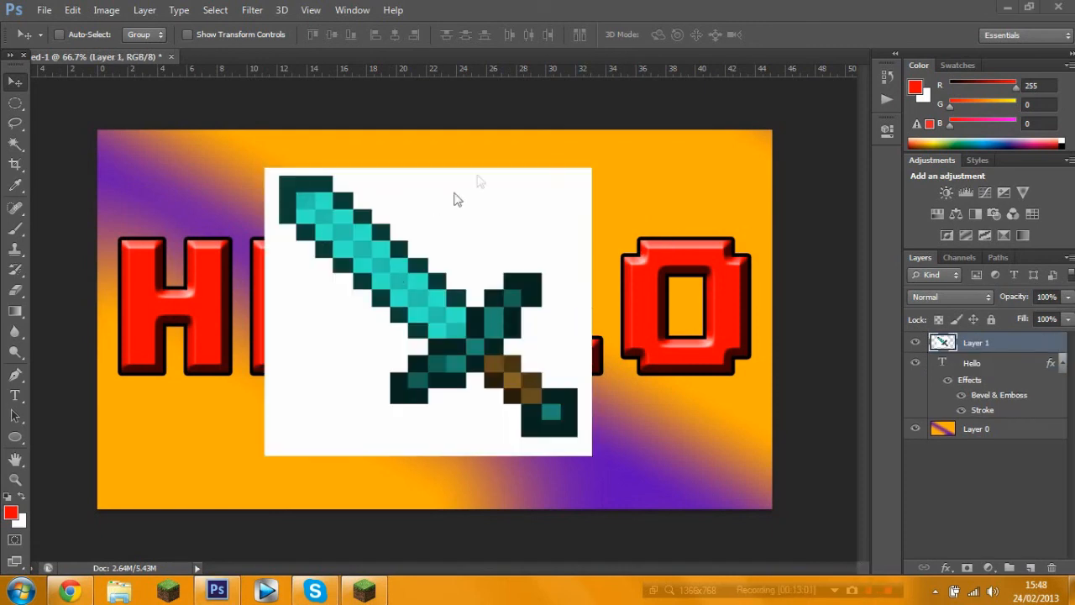
left_click(15, 145)
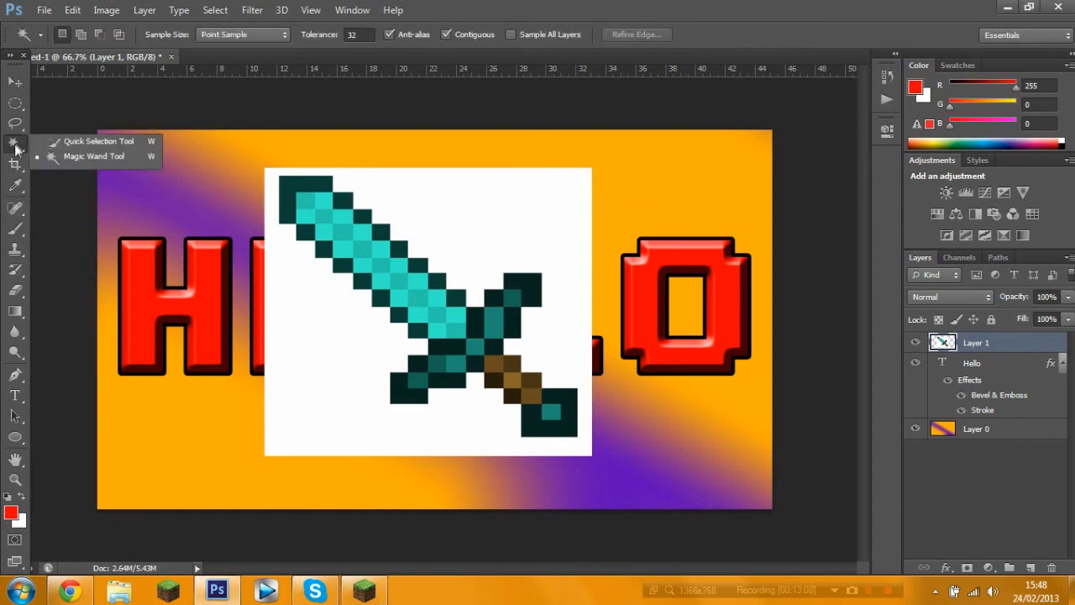
left_click(15, 145)
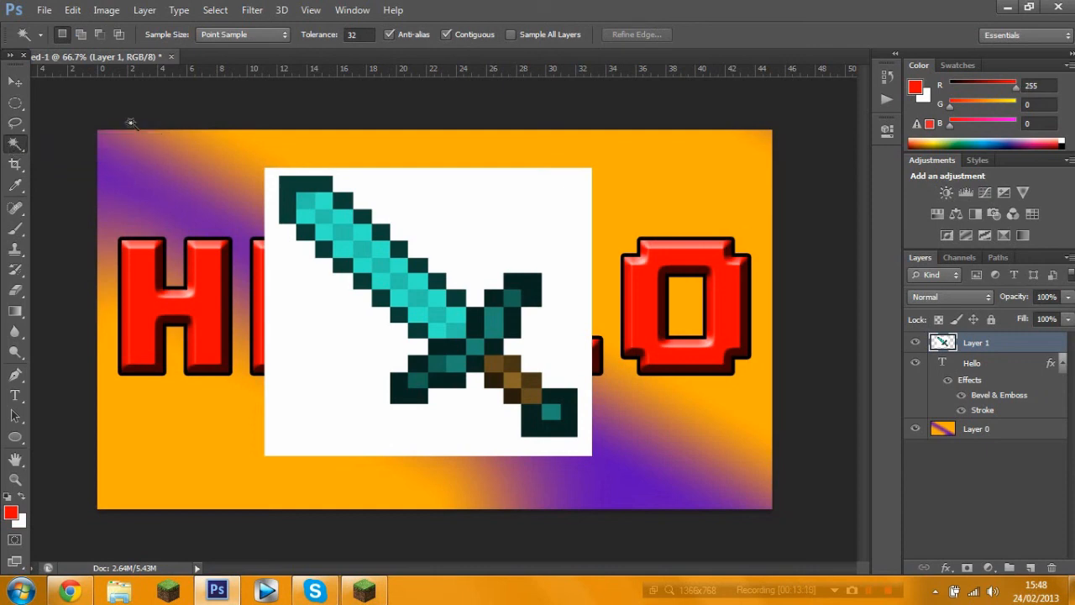
left_click(436, 186)
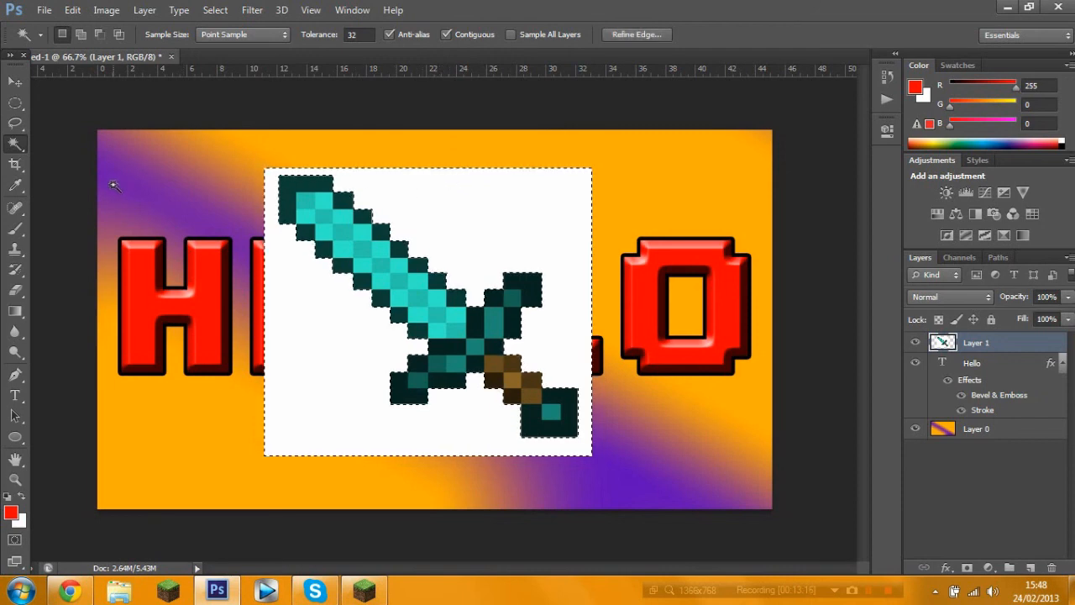
key("Delete")
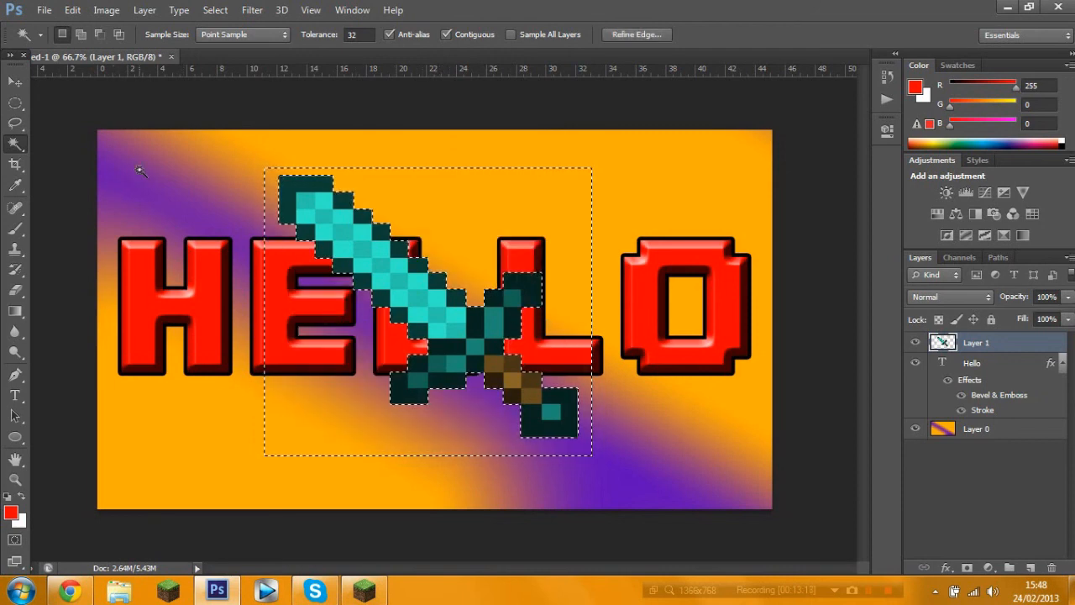
key("ctrl+d")
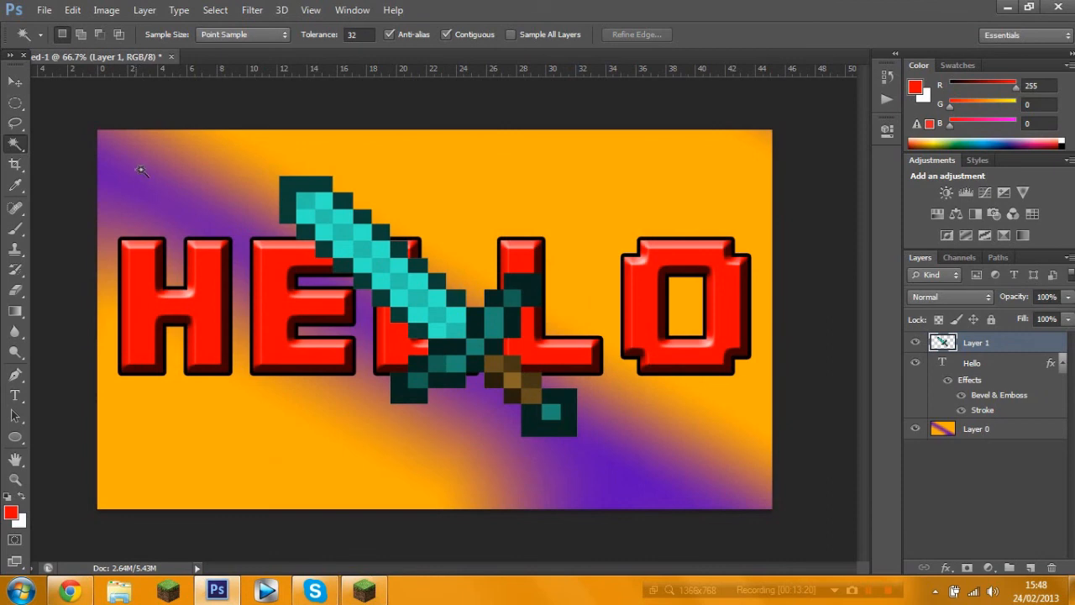
Enlarge the sword to about 123 % width and 115 % height over the title and place its layer beneath the Hello text
left_click(15, 81)
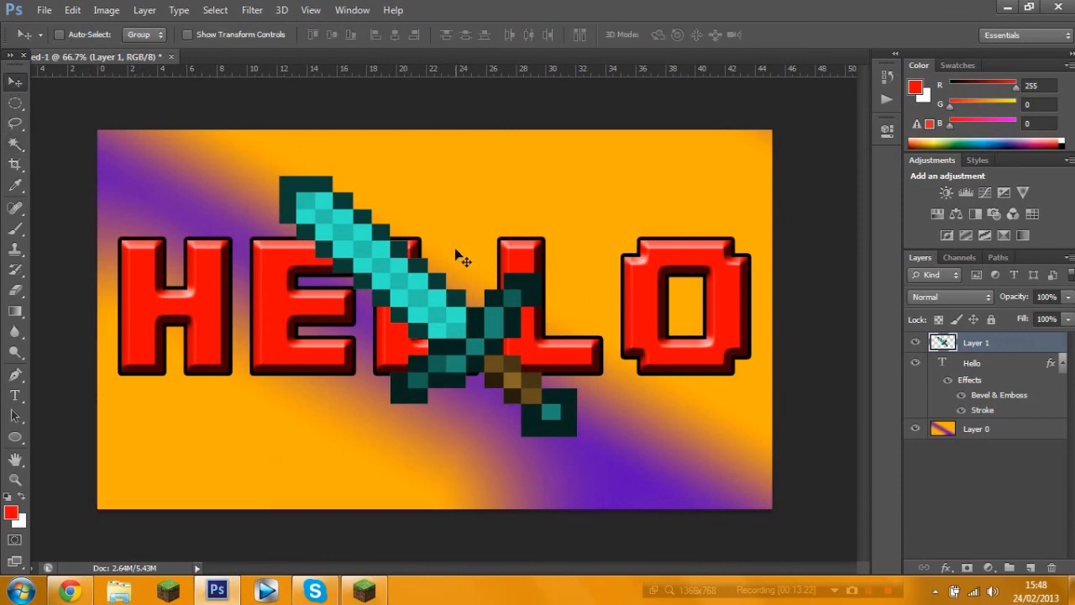
left_click_drag(415, 358, 518, 351)
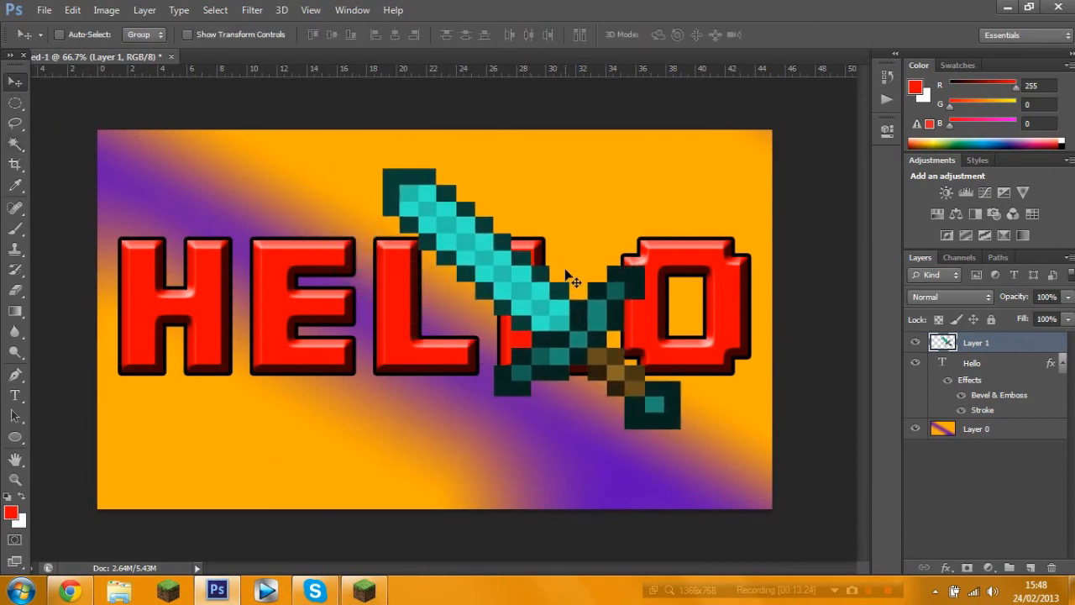
key("ctrl+t")
left_click_drag(681, 174, 540, 266)
left_click_drag(562, 245, 749, 131)
left_click_drag(479, 268, 321, 310)
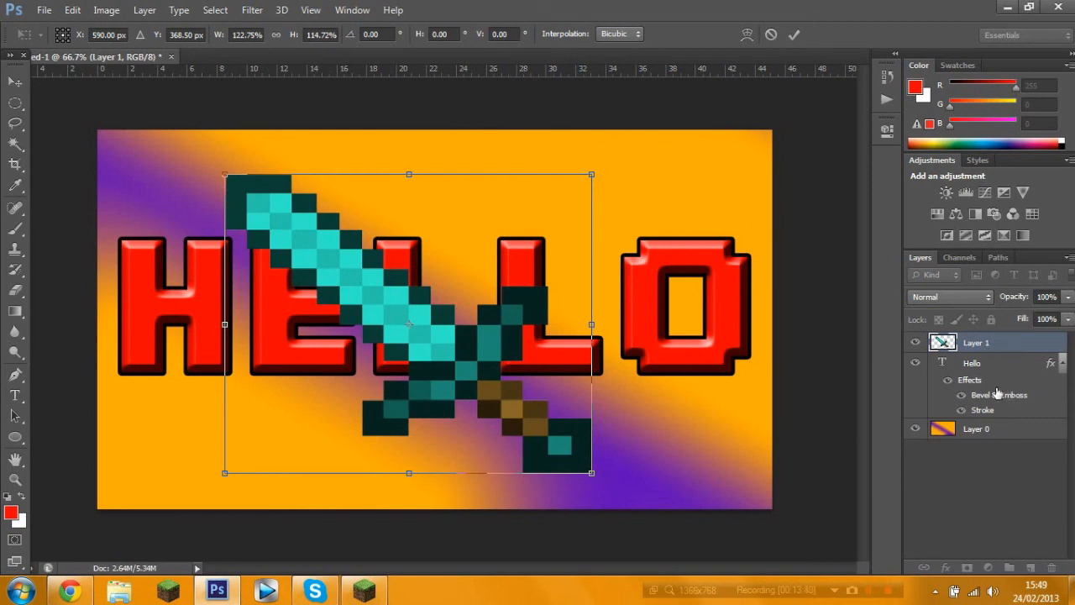
key("Return")
left_click_drag(975, 357, 987, 424)
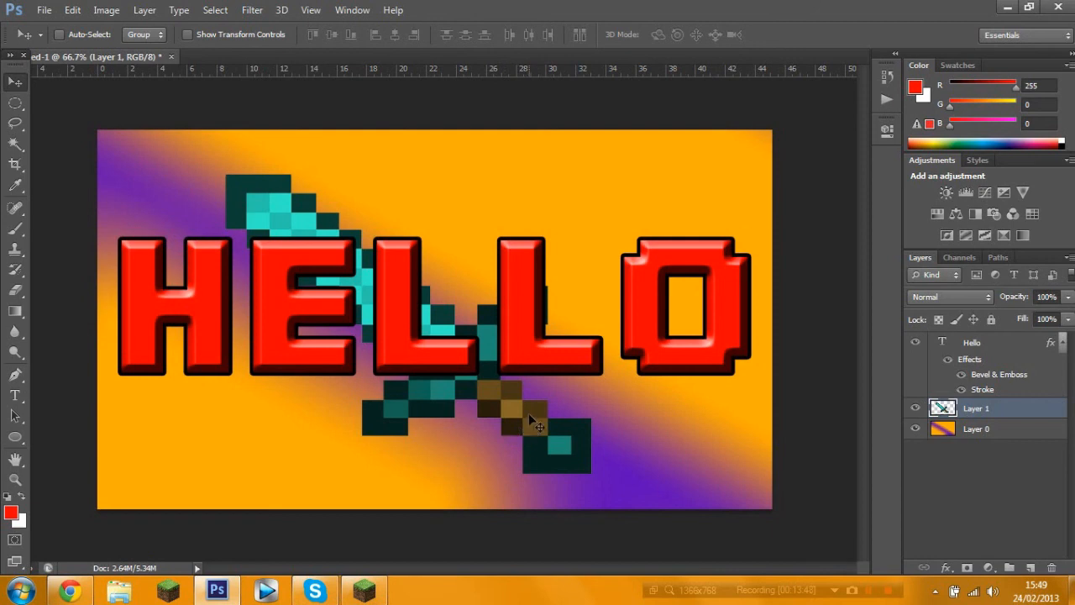
Rotate the sword counterclockwise until it lies nearly horizontal and move it behind the last letters of the title
key("ctrl+t")
left_click_drag(259, 164, 108, 268)
key("Return")
left_click_drag(495, 318, 589, 346)
Rotate the sword about 83.5° to point upward, scale it to 72.75 % and move it behind the letter O
key("ctrl+t")
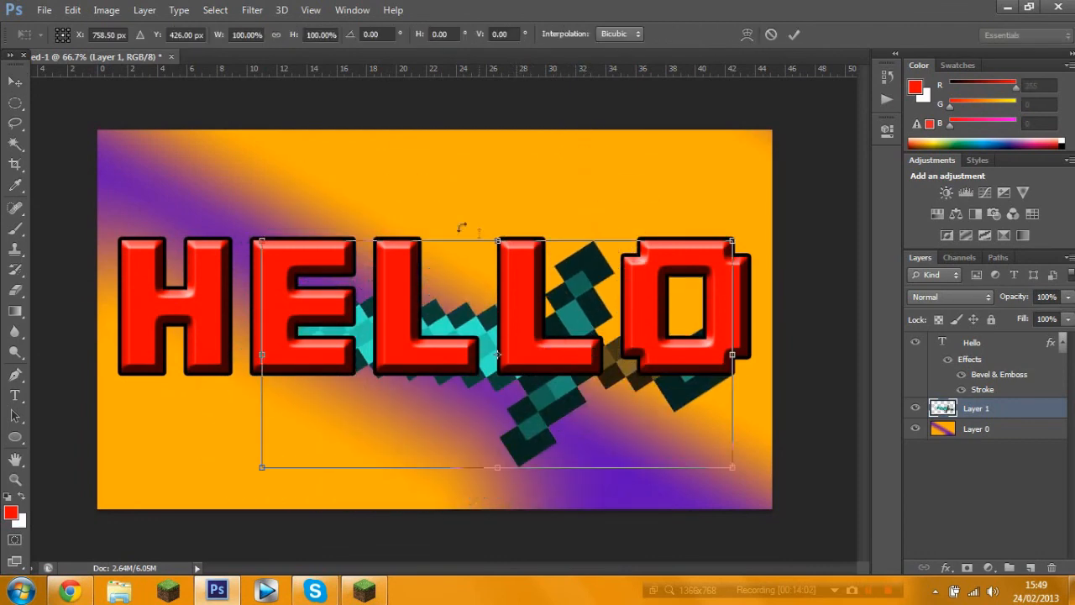
left_click_drag(258, 224, 571, 178)
left_click_drag(397, 189, 441, 255)
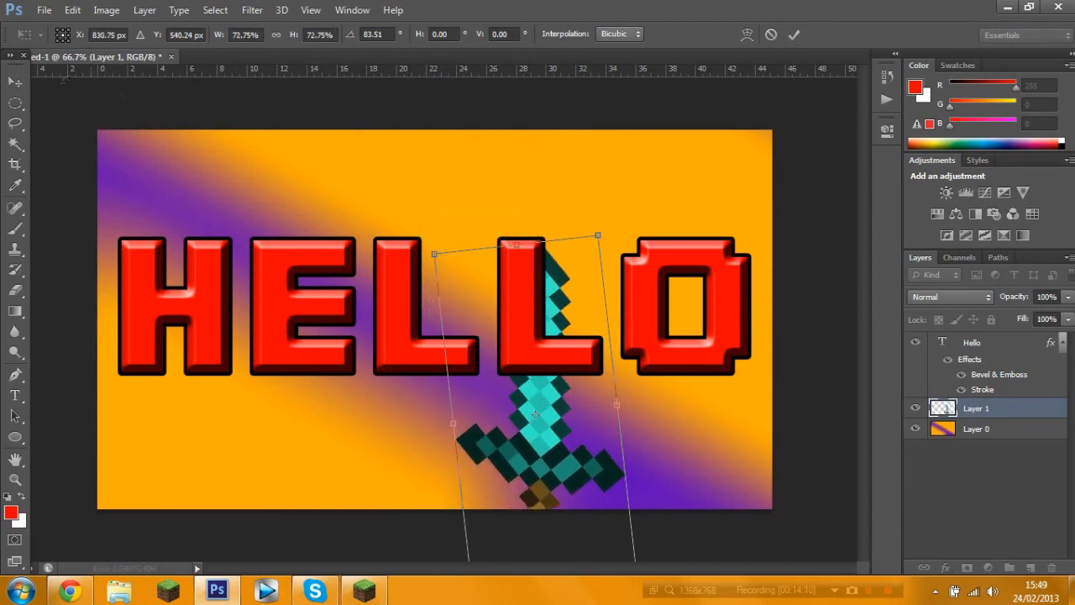
left_click(14, 81)
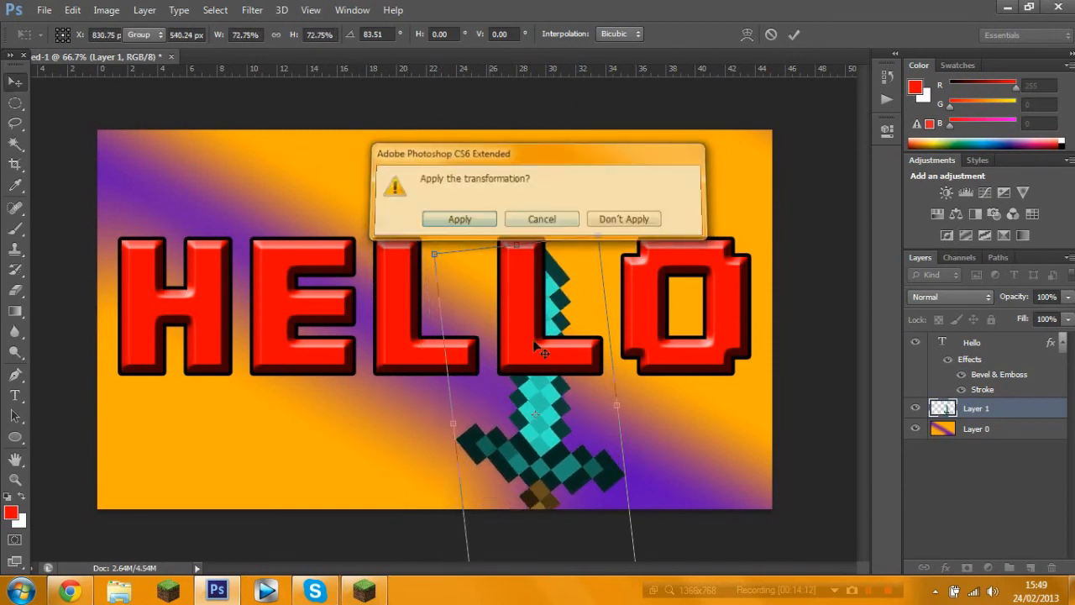
key("Return")
left_click_drag(548, 445, 697, 353)
Resize the HELLO text to about 84 % width and 104 % height and place it at the canvas's upper left beside the sword
left_click(983, 343)
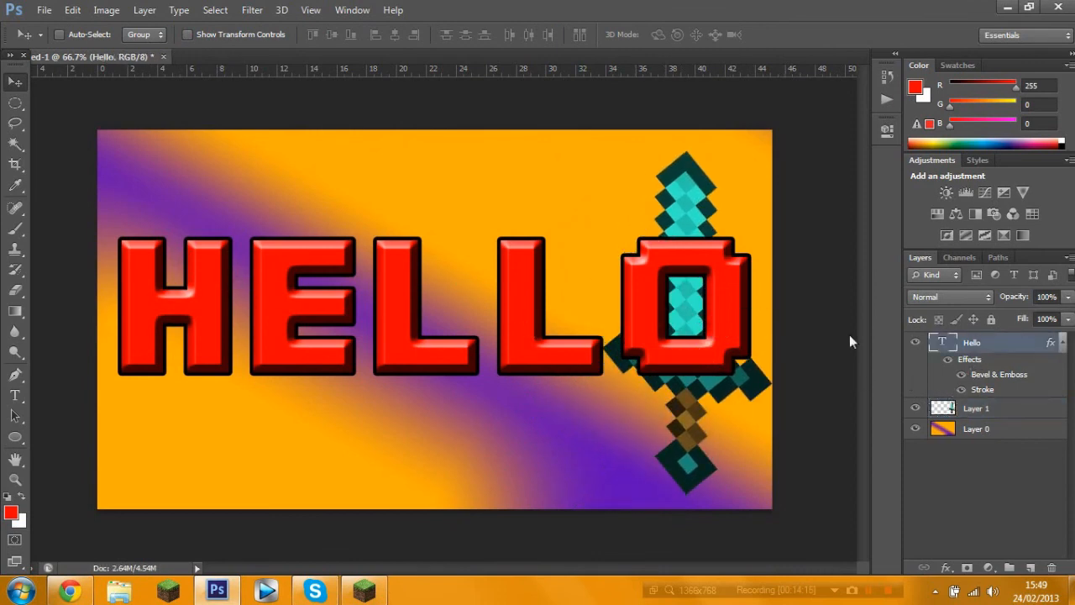
key("ctrl+t")
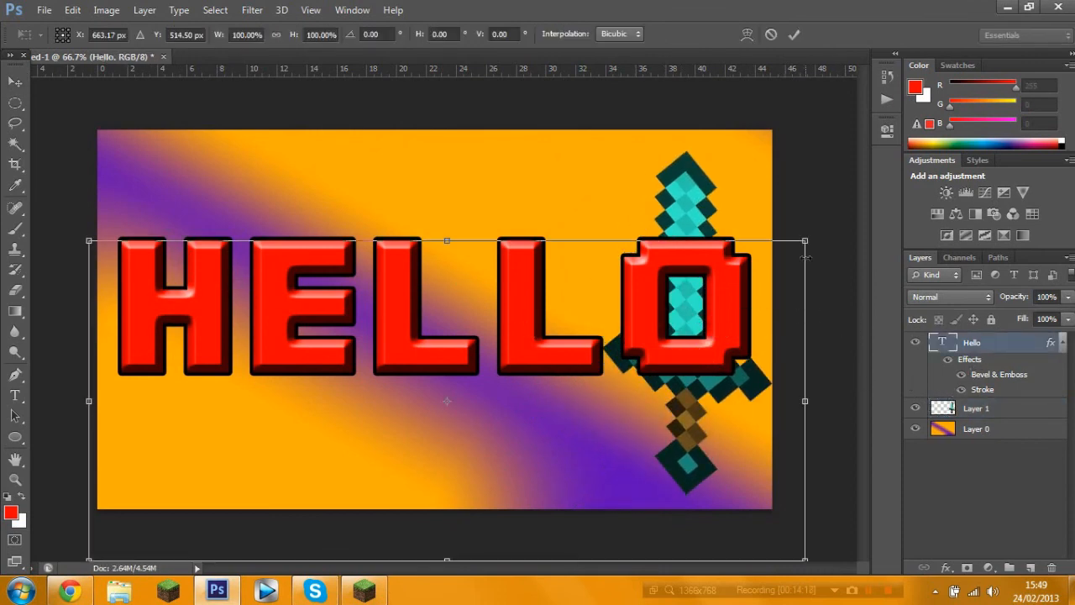
left_click_drag(796, 247, 623, 322)
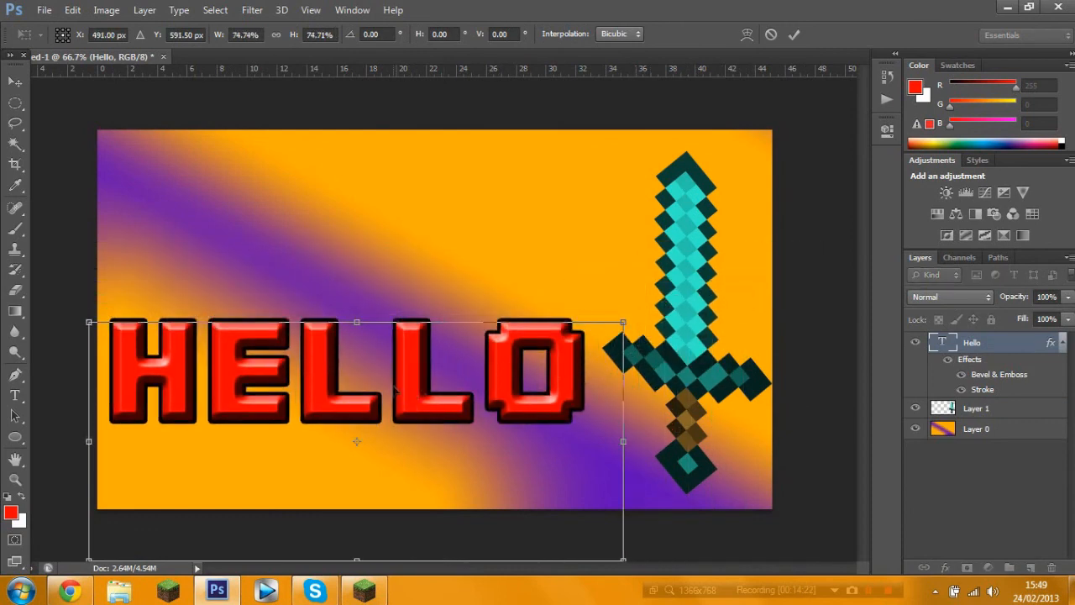
left_click_drag(437, 357, 498, 179)
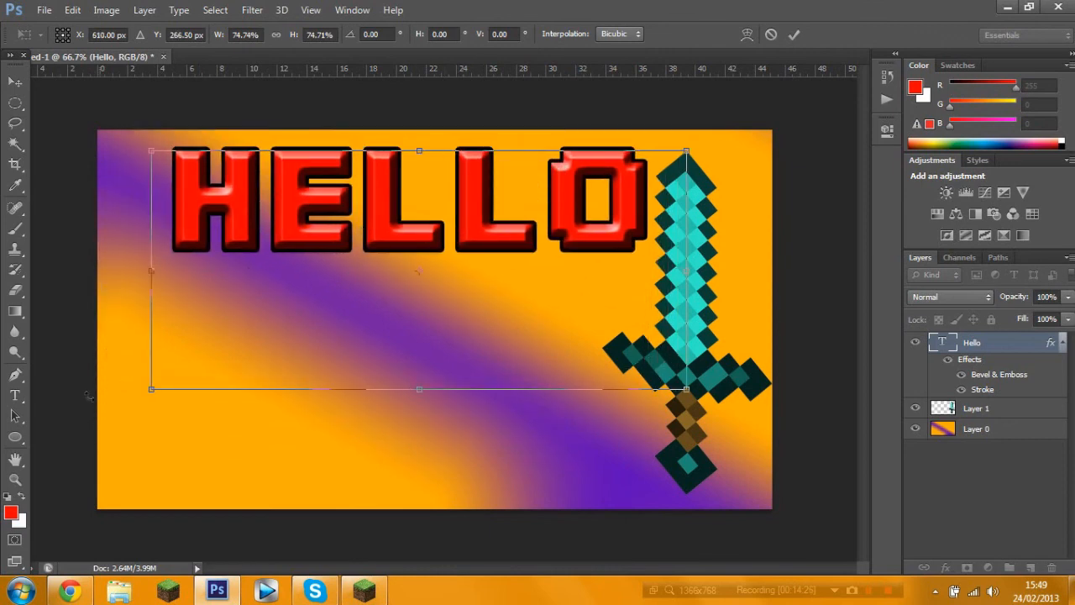
left_click_drag(152, 392, 86, 483)
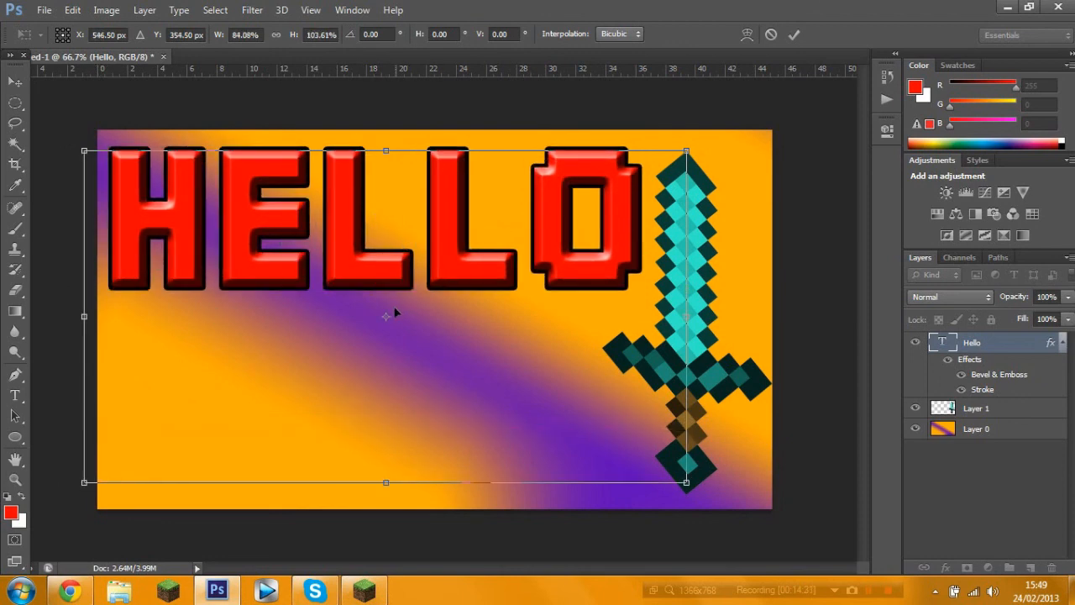
key("Return")
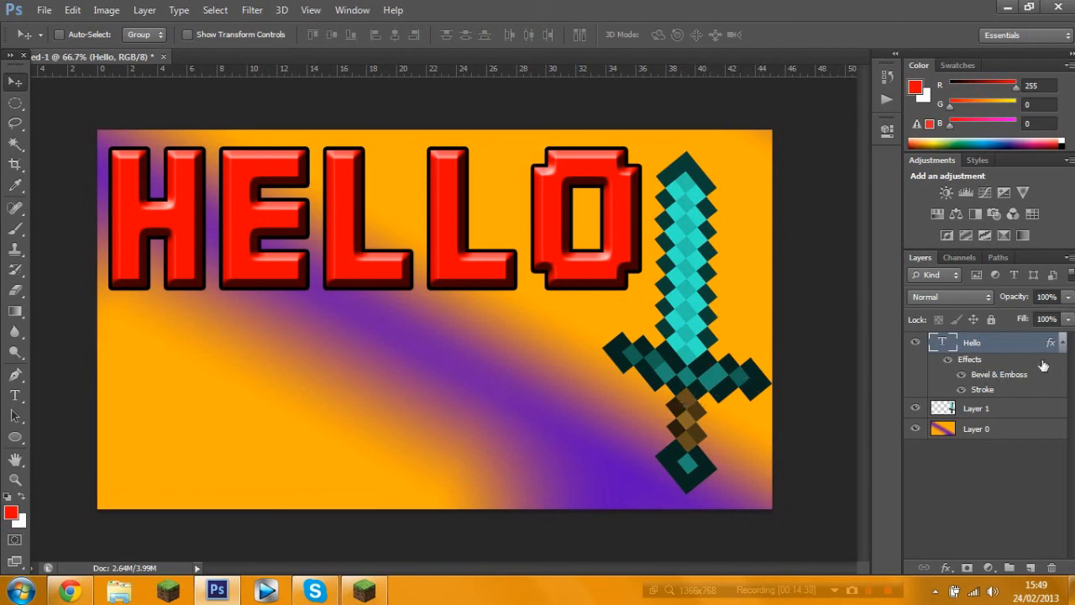
Rotate the sword to lie horizontally with its blade pointing right, enlarge it and place it beneath the HELLO text
left_click(993, 412)
left_click_drag(706, 375, 498, 368)
key("ctrl+t")
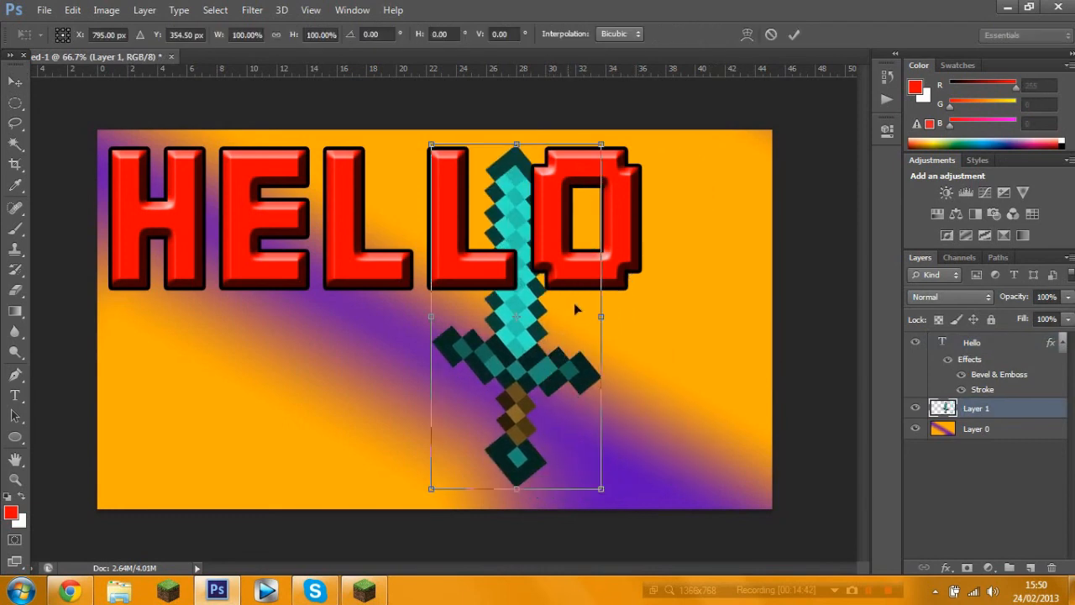
left_click_drag(656, 144, 719, 465)
left_click_drag(547, 360, 310, 431)
left_click_drag(467, 466, 571, 495)
left_click_drag(571, 394, 698, 404)
key("Return")
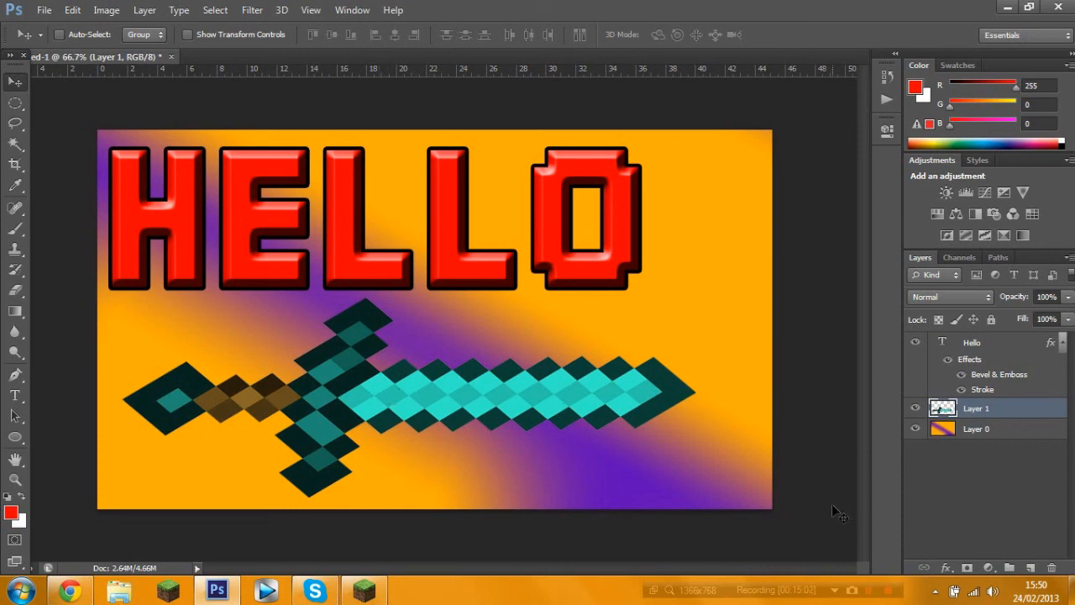
Give the sword layer a 16 px black outside stroke and a smooth Inner Bevel effect
left_click(946, 568)
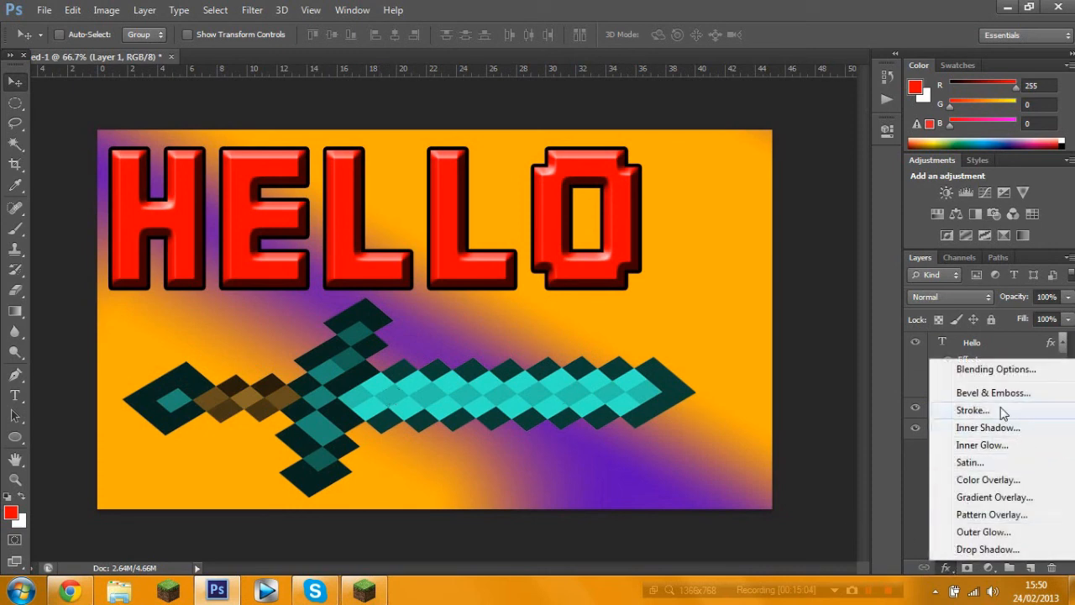
left_click(975, 409)
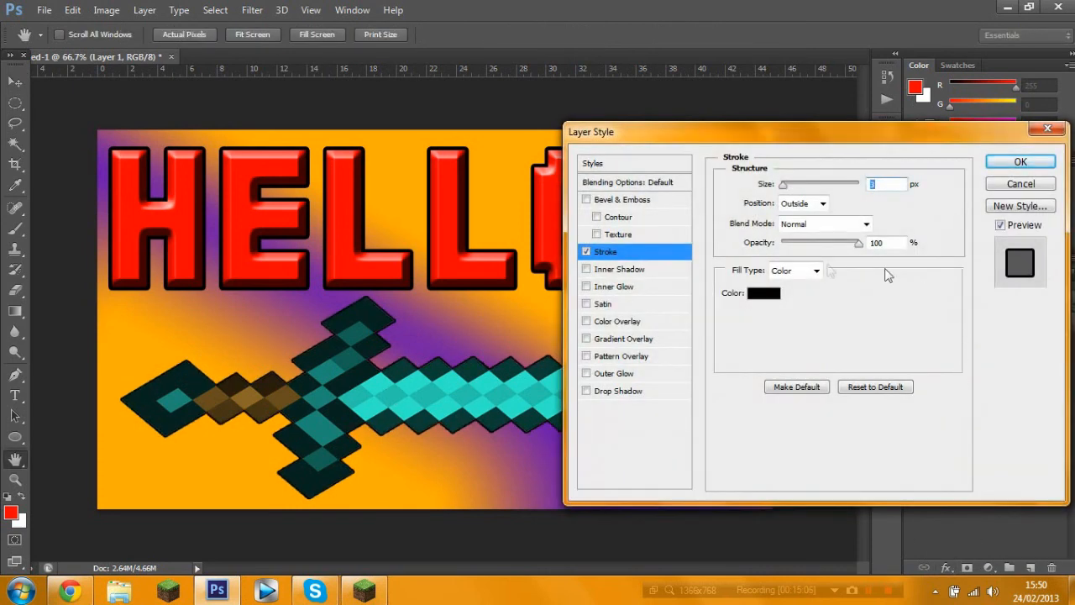
left_click_drag(789, 189, 793, 188)
left_click(1020, 162)
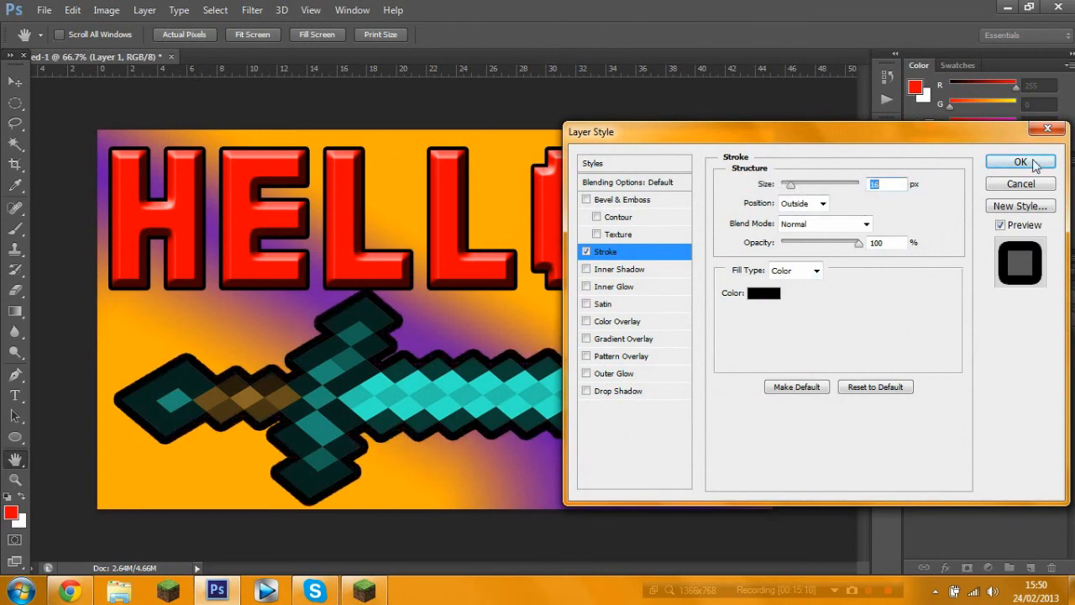
left_click(948, 568)
left_click(975, 399)
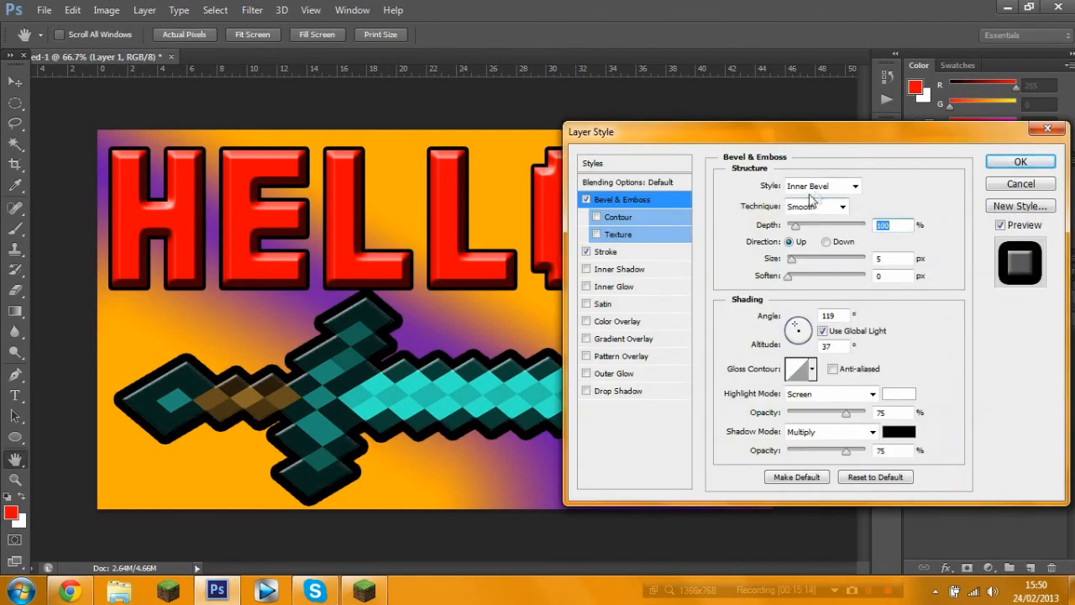
left_click(1020, 162)
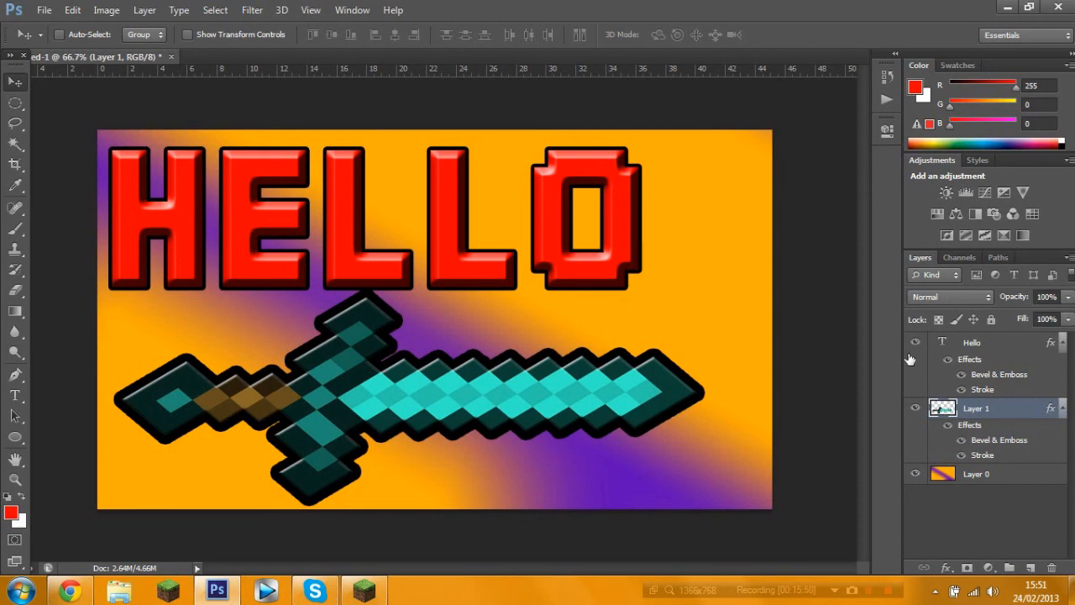
Try distorting the sword's guard and upper blade edge with Liquify's Forward Warp tool at brush size 47 and pressure 100
left_click(252, 10)
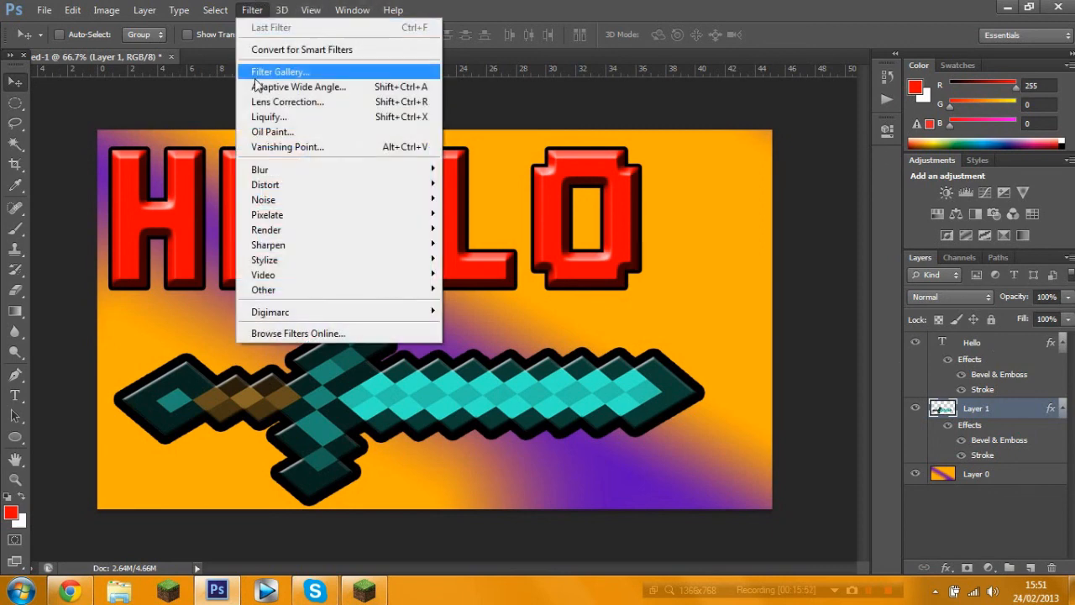
left_click(298, 117)
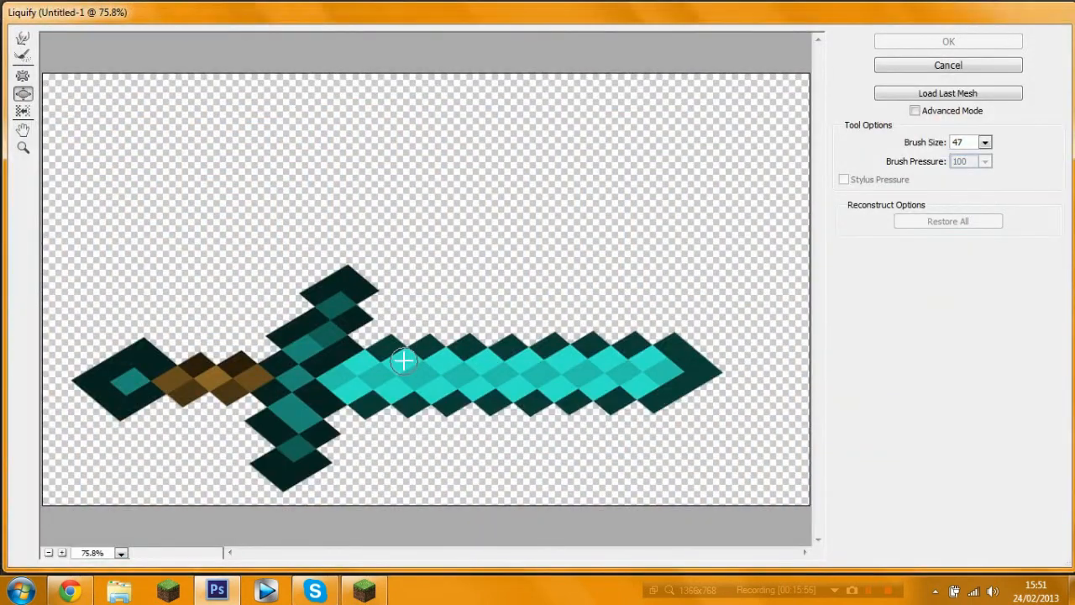
left_click(437, 371)
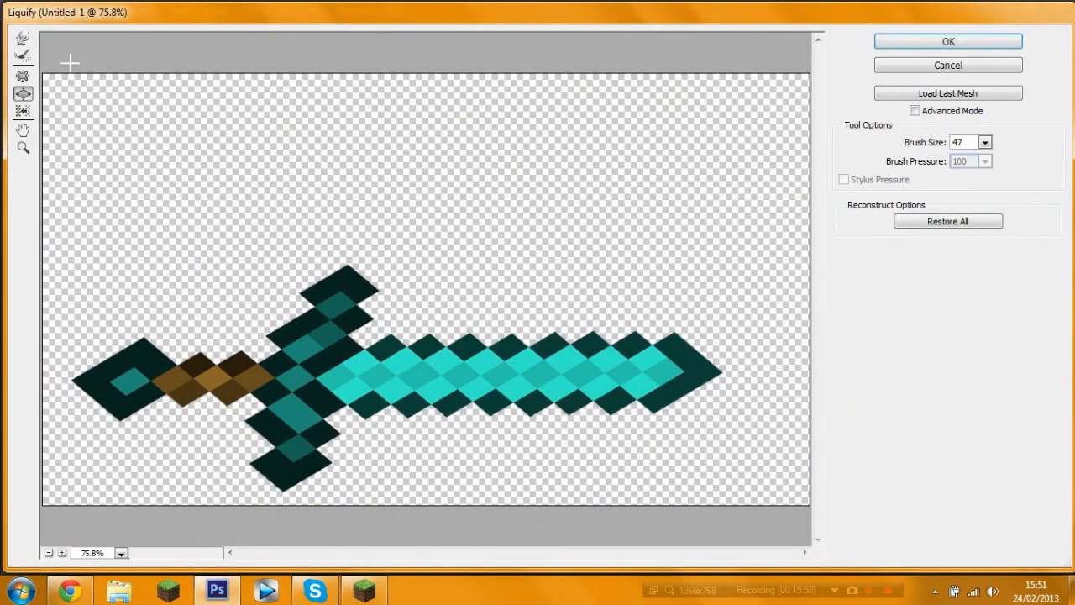
left_click(24, 40)
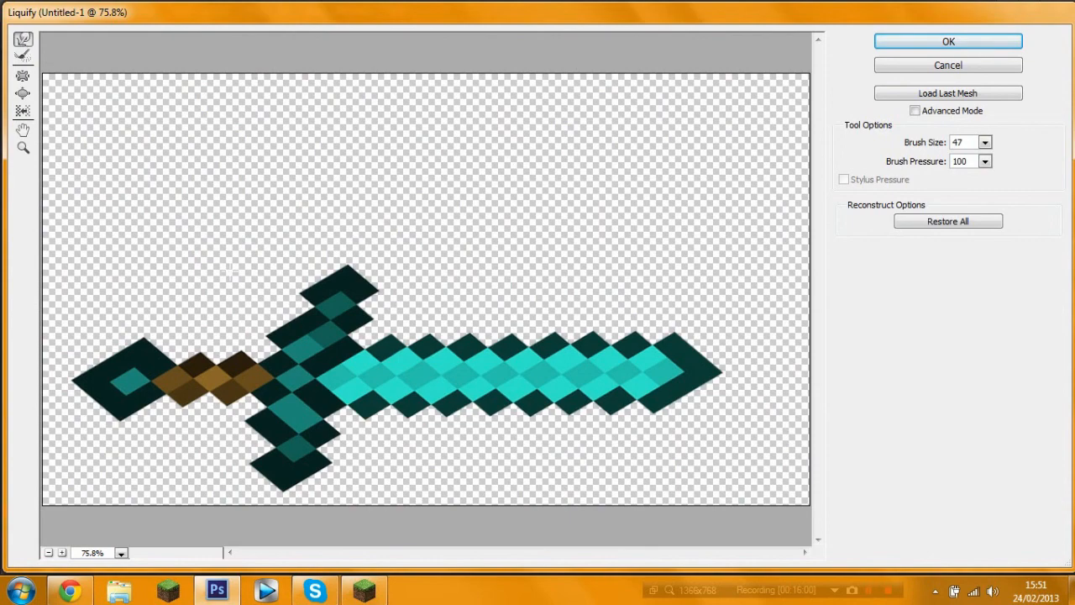
left_click_drag(325, 325, 398, 309)
mouse_move(479, 314)
left_mouse_down()
mouse_move(408, 378)
mouse_move(277, 344)
left_mouse_up()
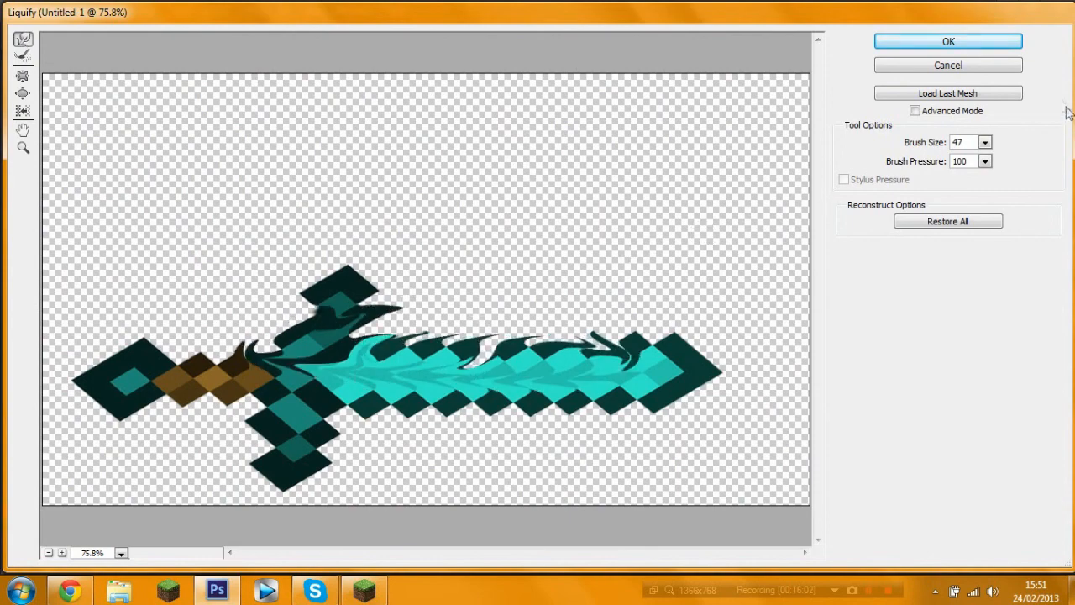
left_click(960, 67)
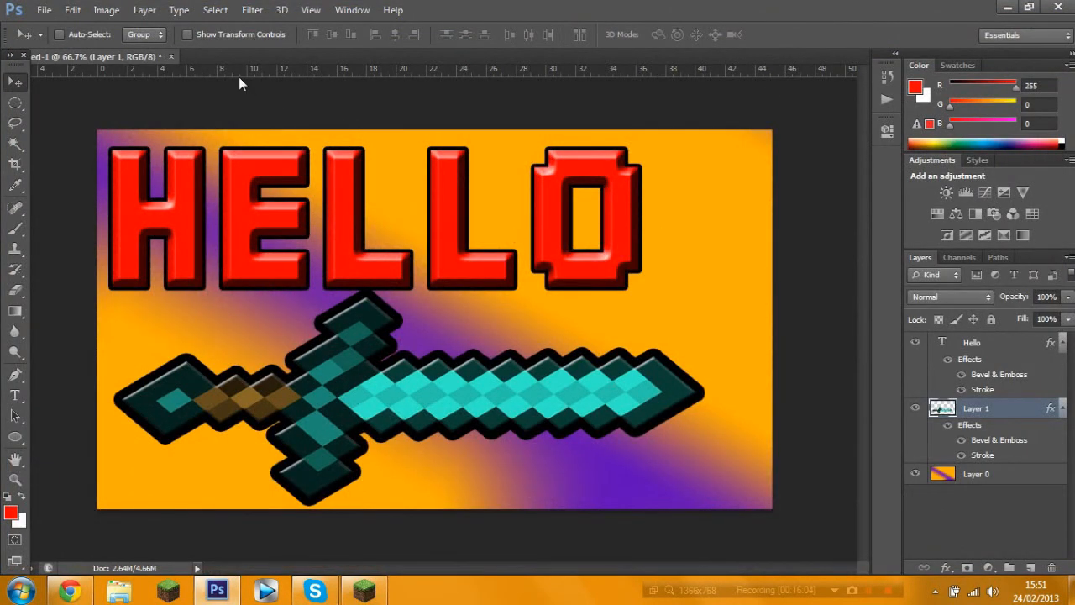